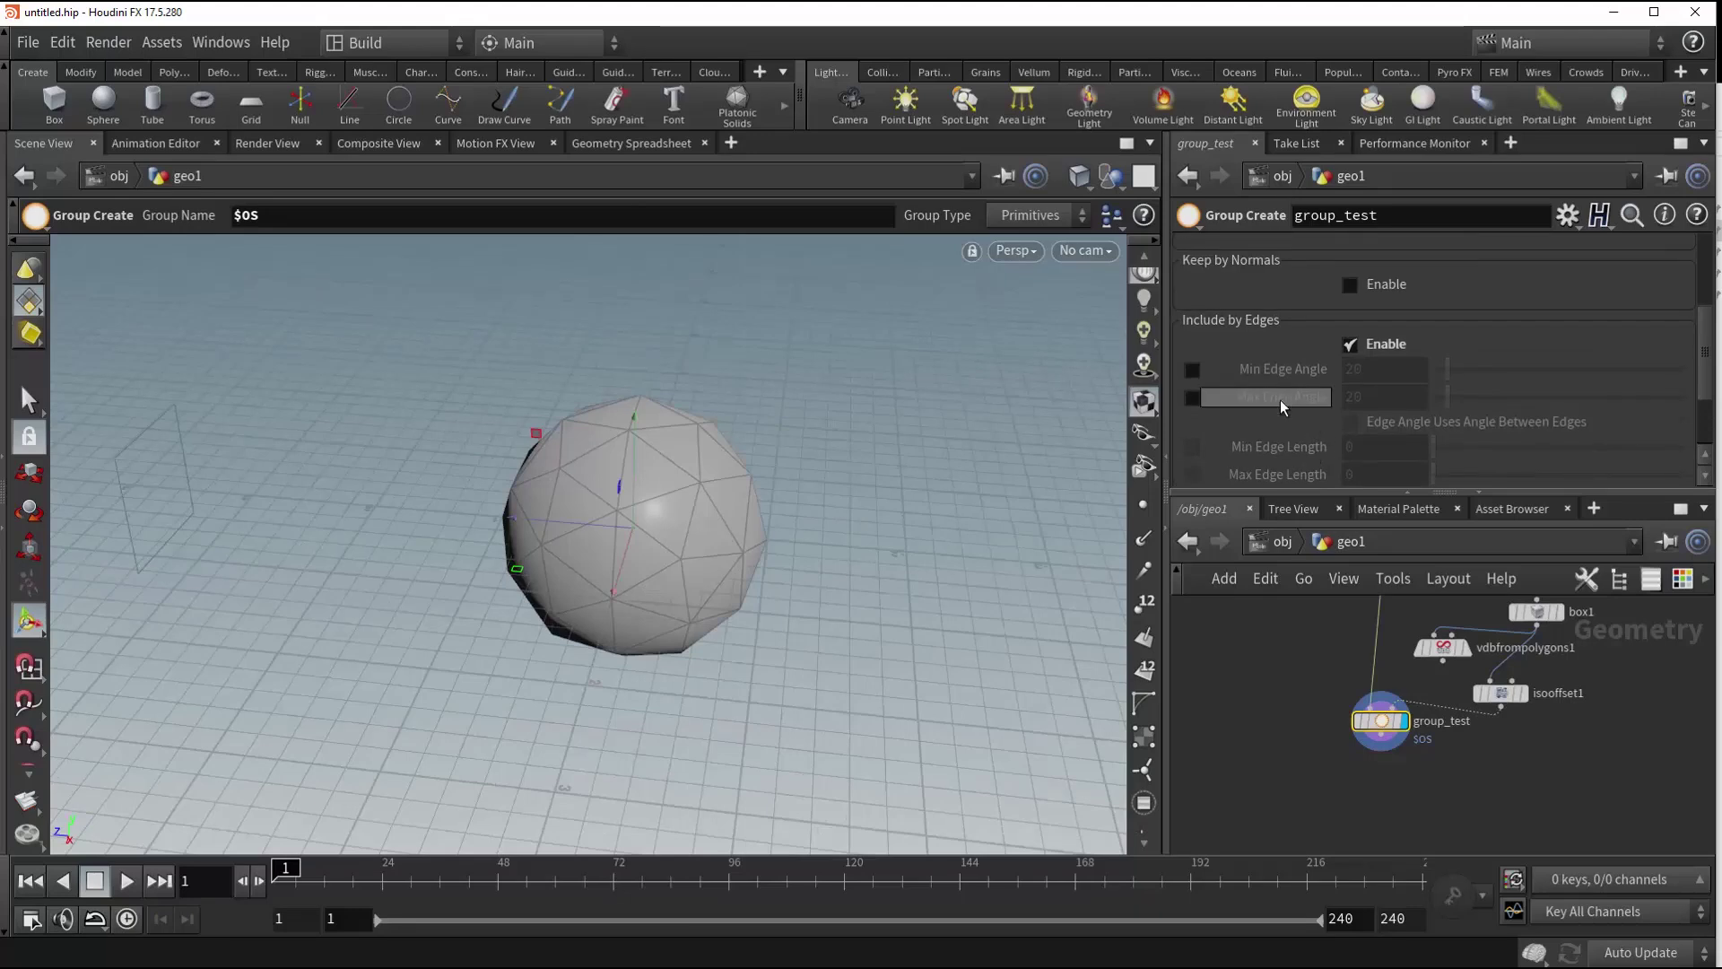
- Enable the minimum edge angle criterion for the primitive group, keeping it at 20, and briefly try the maximum edge angle criterion
{"action": "mouse_move", "coordinate": [1198, 379]}
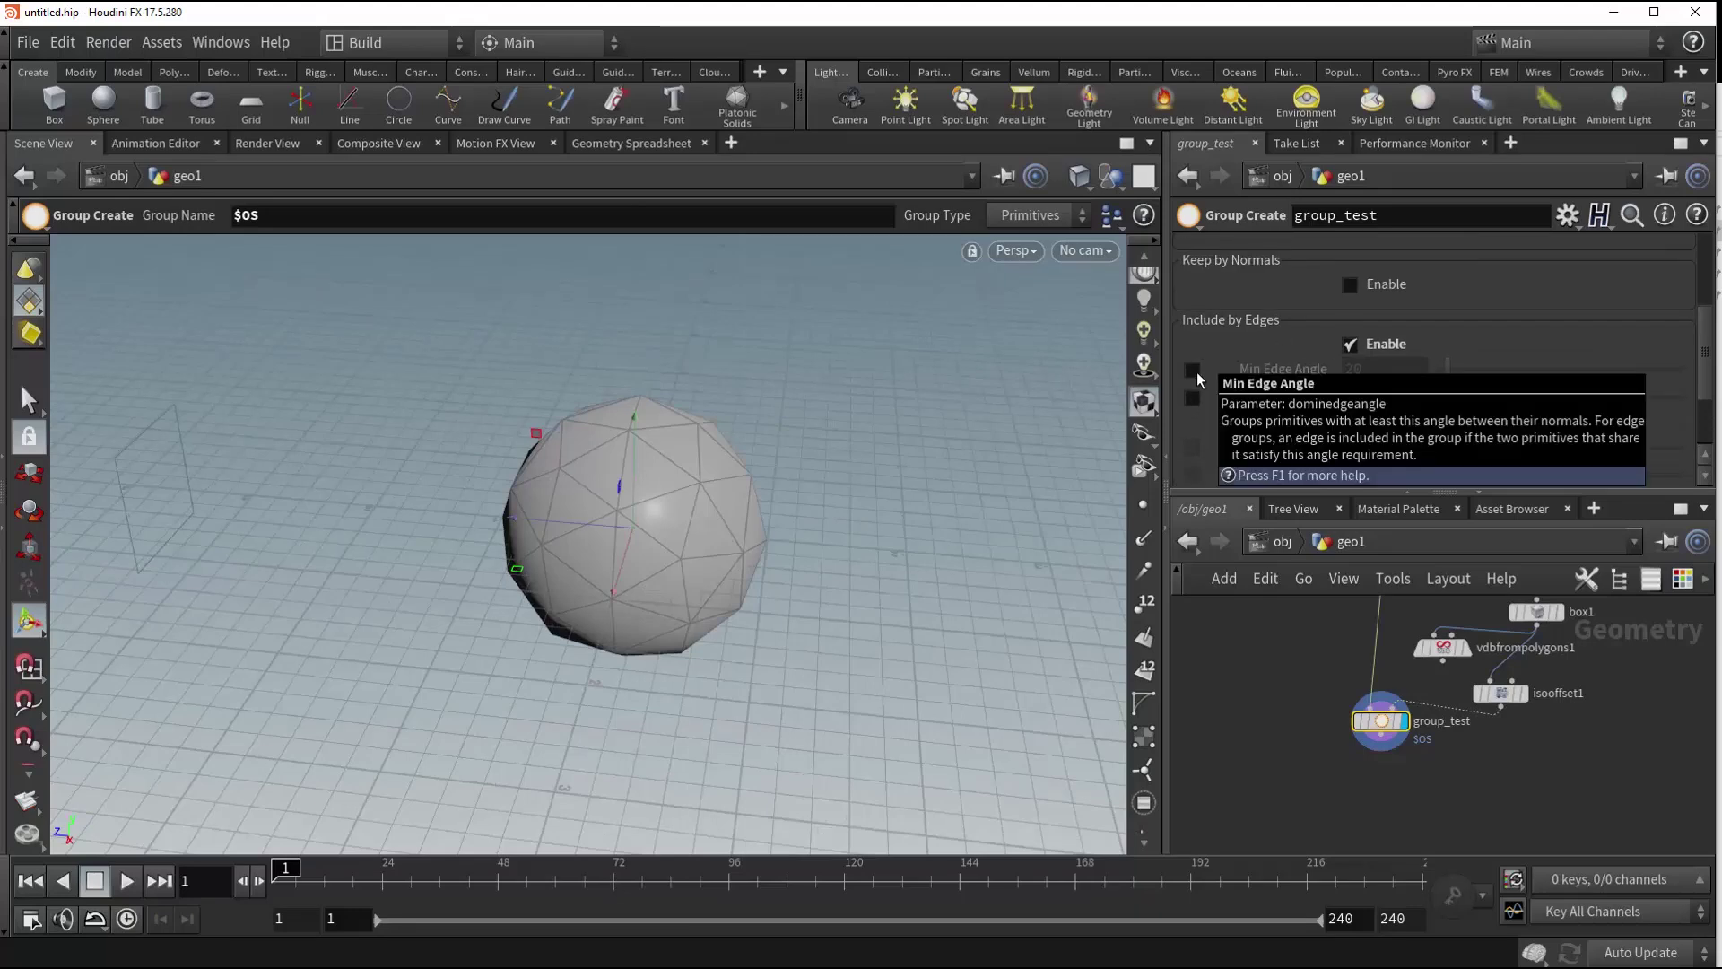
{"action": "left_click", "coordinate": [1190, 369]}
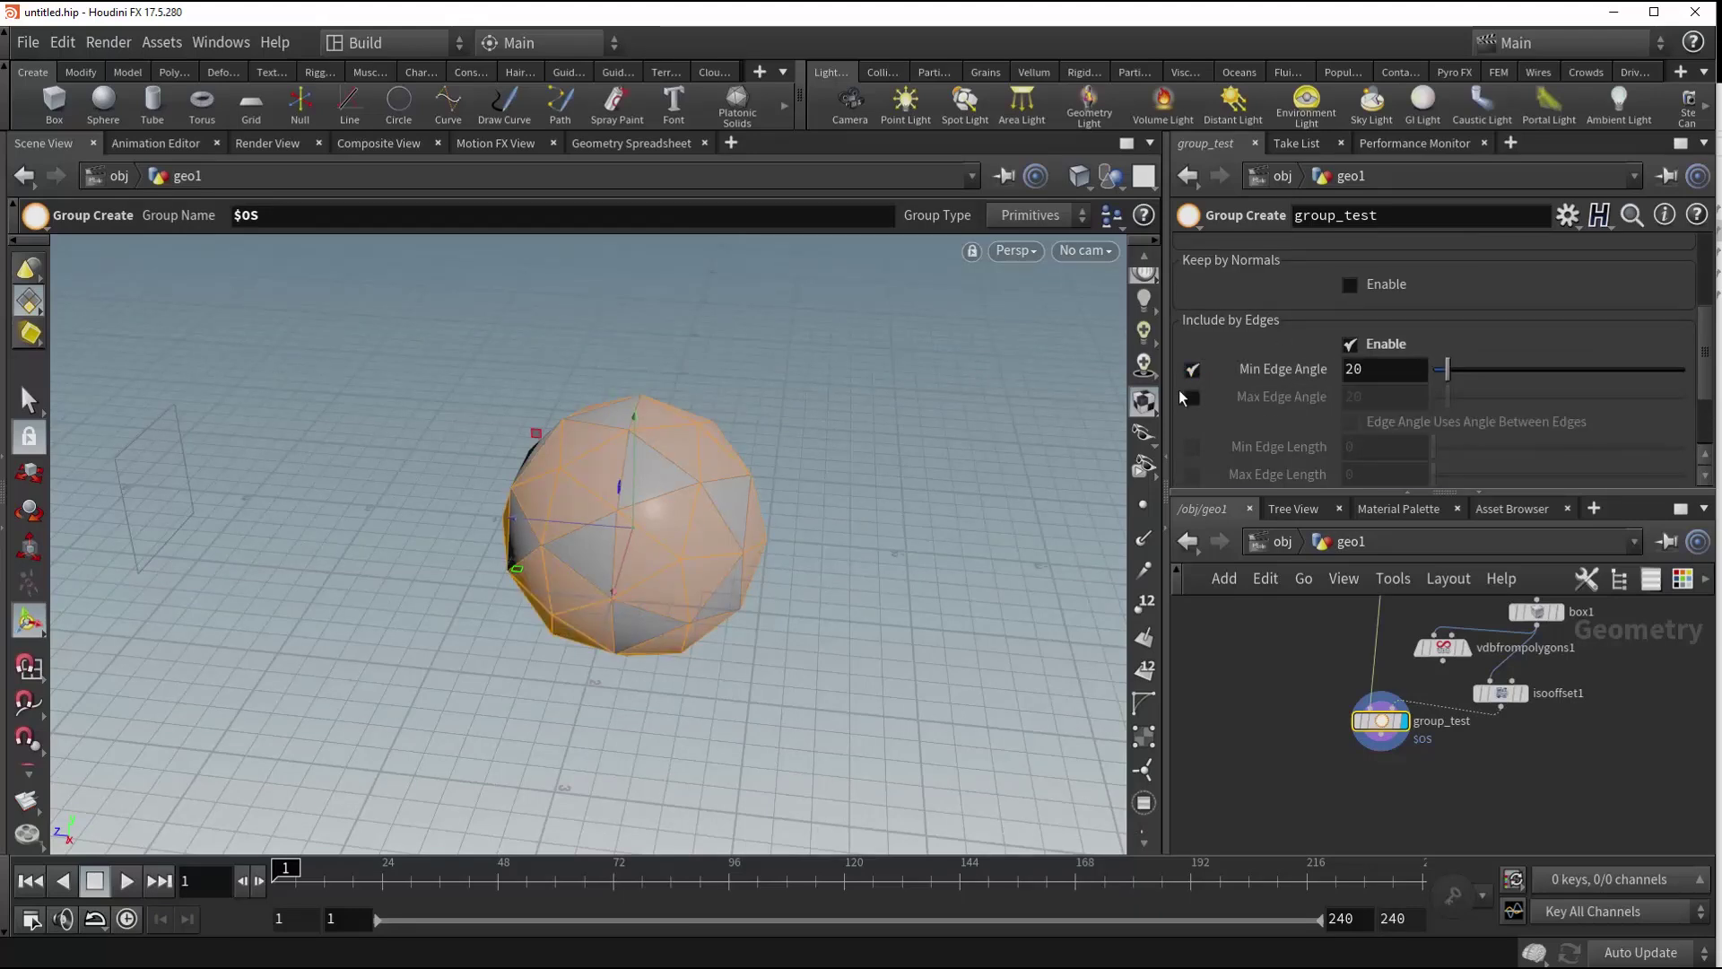
{"action": "left_click", "coordinate": [1191, 396]}
{"action": "left_click_drag", "start_coordinate": [758, 471], "coordinate": [794, 486]}
{"action": "left_click", "coordinate": [1193, 398]}
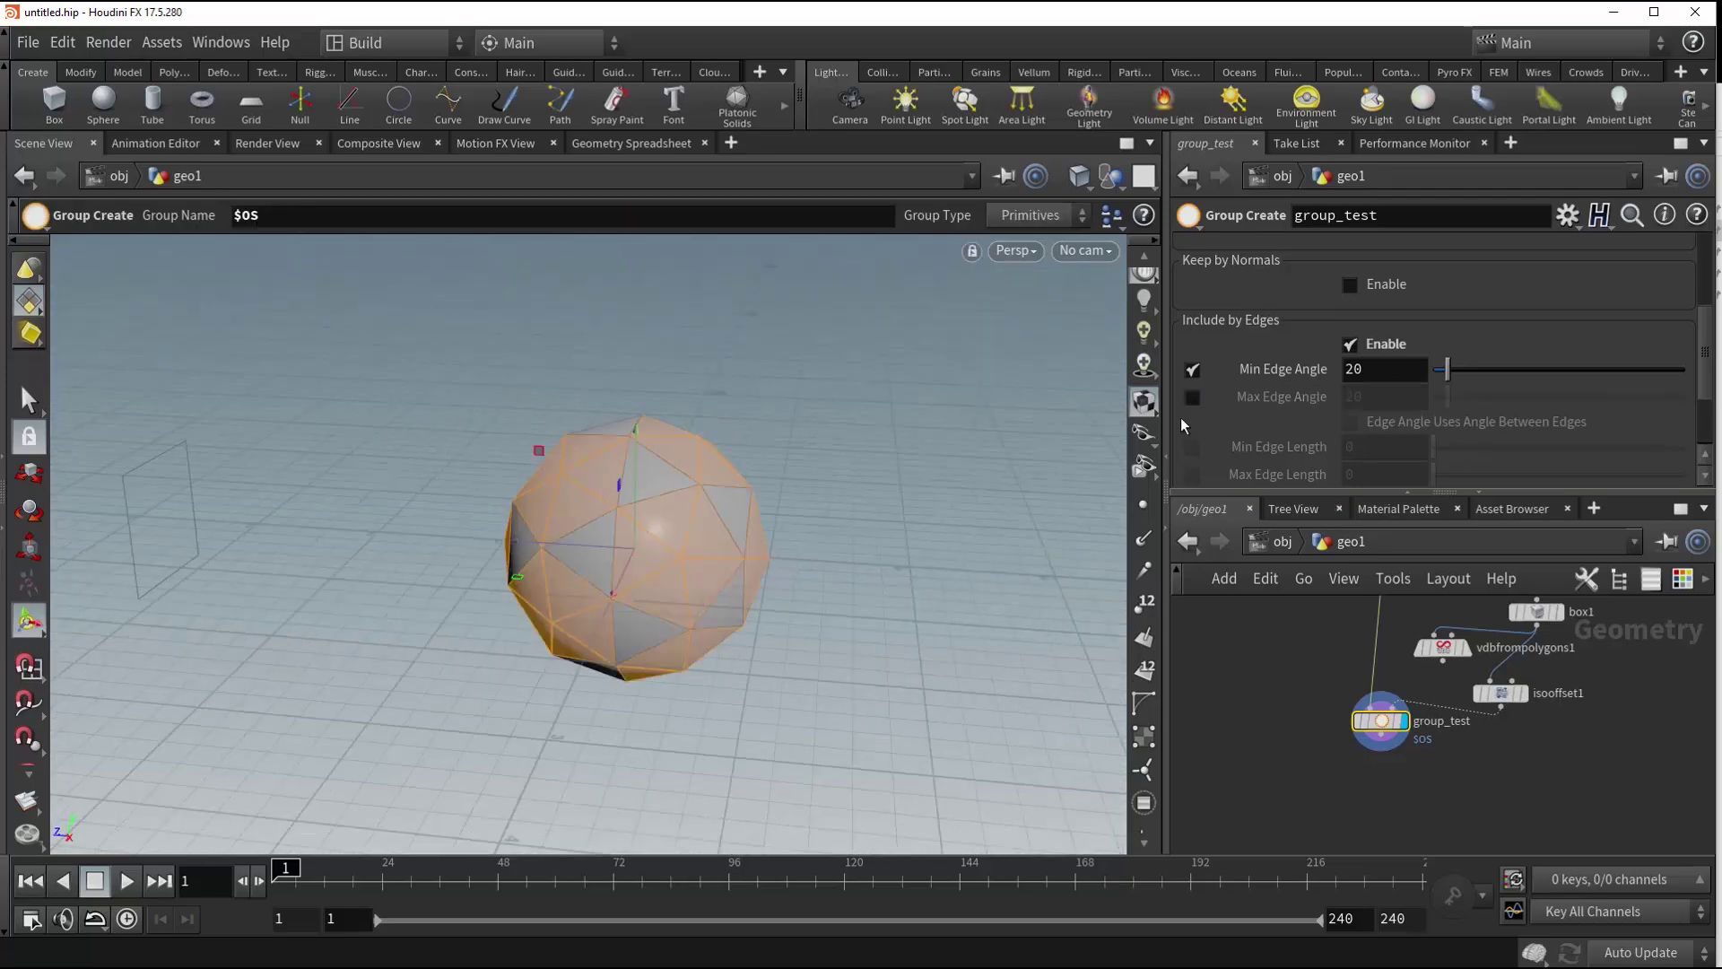
{"action": "left_click_drag", "start_coordinate": [669, 578], "coordinate": [596, 577], "text": "alt"}
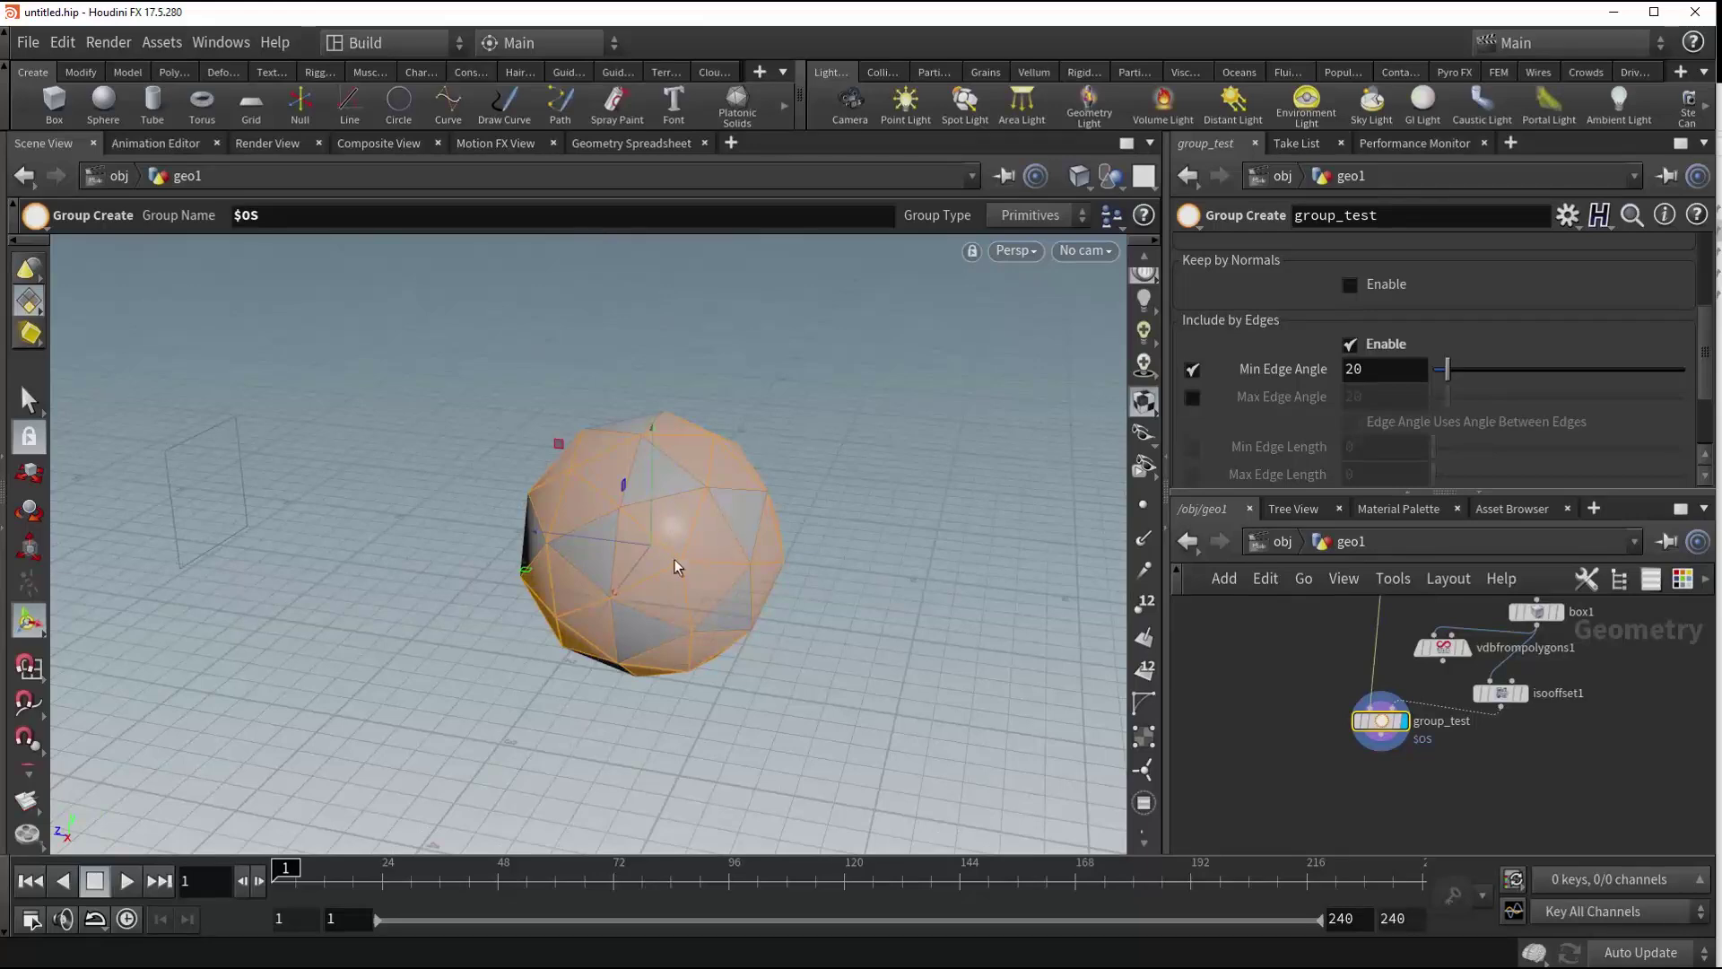
{"action": "scroll", "coordinate": [691, 517], "scroll_direction": "up", "scroll_amount": 3, "text": "alt"}
{"action": "left_click_drag", "start_coordinate": [683, 505], "coordinate": [673, 530]}
{"action": "scroll", "coordinate": [745, 490], "scroll_direction": "up", "scroll_amount": 3}
{"action": "key", "text": "Return"}
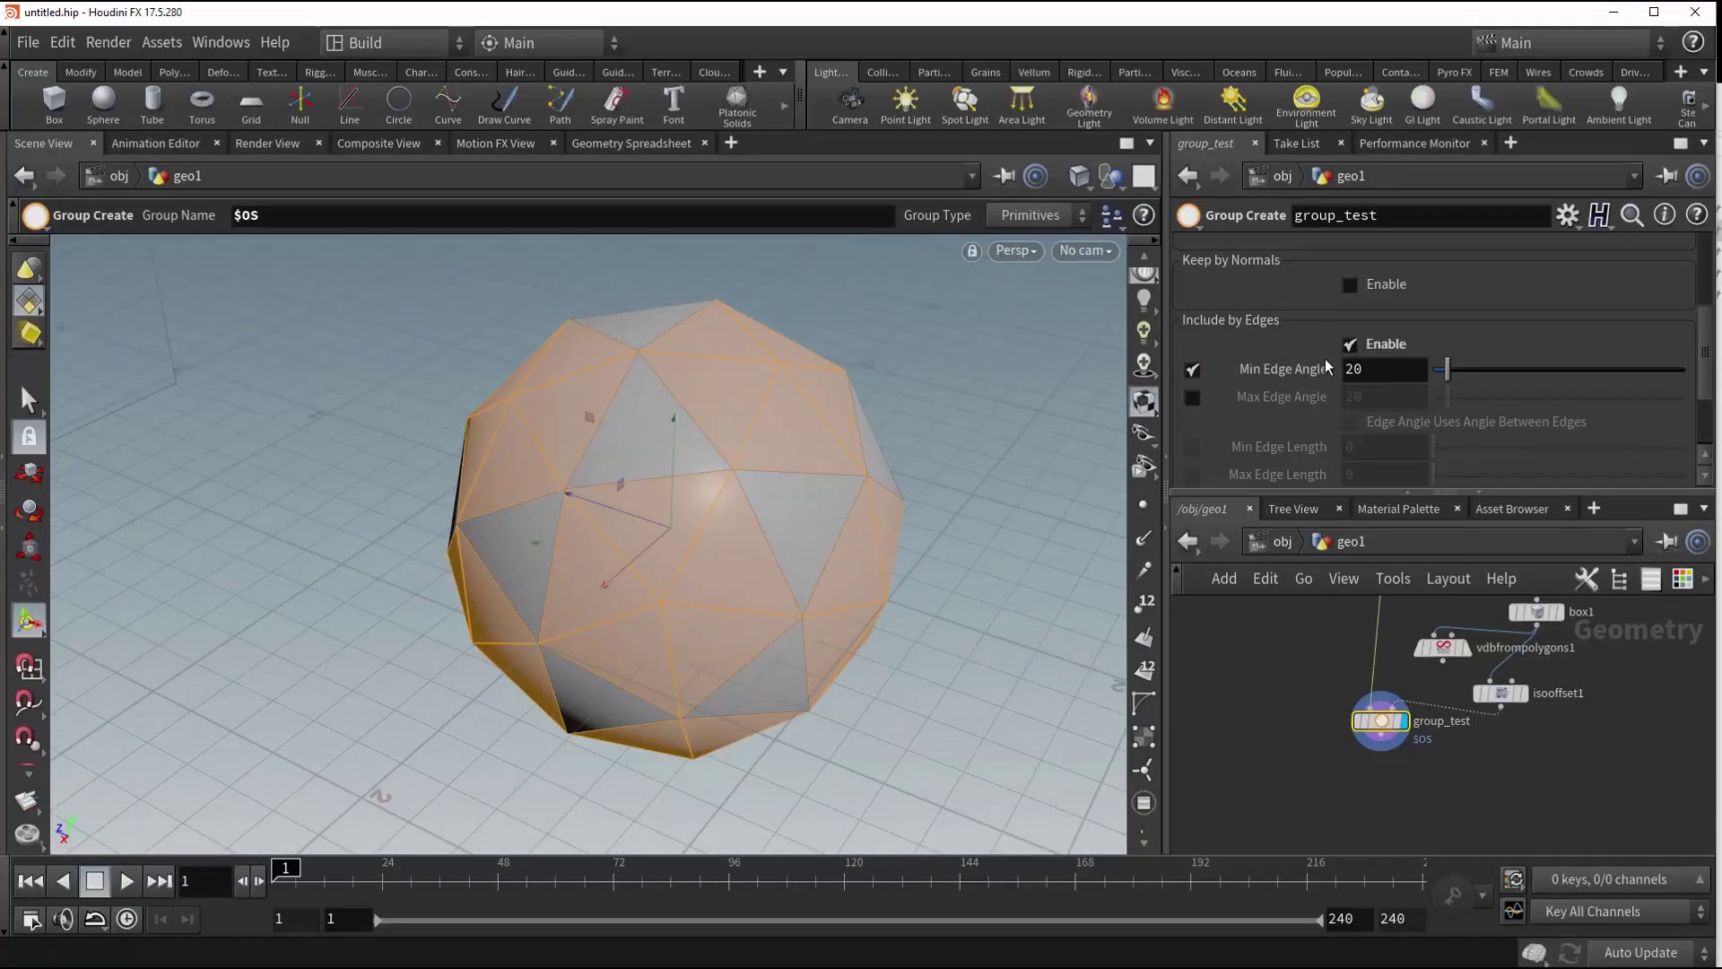
- Enable the maximum edge angle criterion at 20 and set the minimum edge angle to 18
{"action": "left_click", "coordinate": [1191, 397]}
{"action": "left_click_drag", "start_coordinate": [392, 503], "coordinate": [529, 468], "text": "alt"}
{"action": "left_click_drag", "start_coordinate": [1446, 376], "coordinate": [1443, 377]}
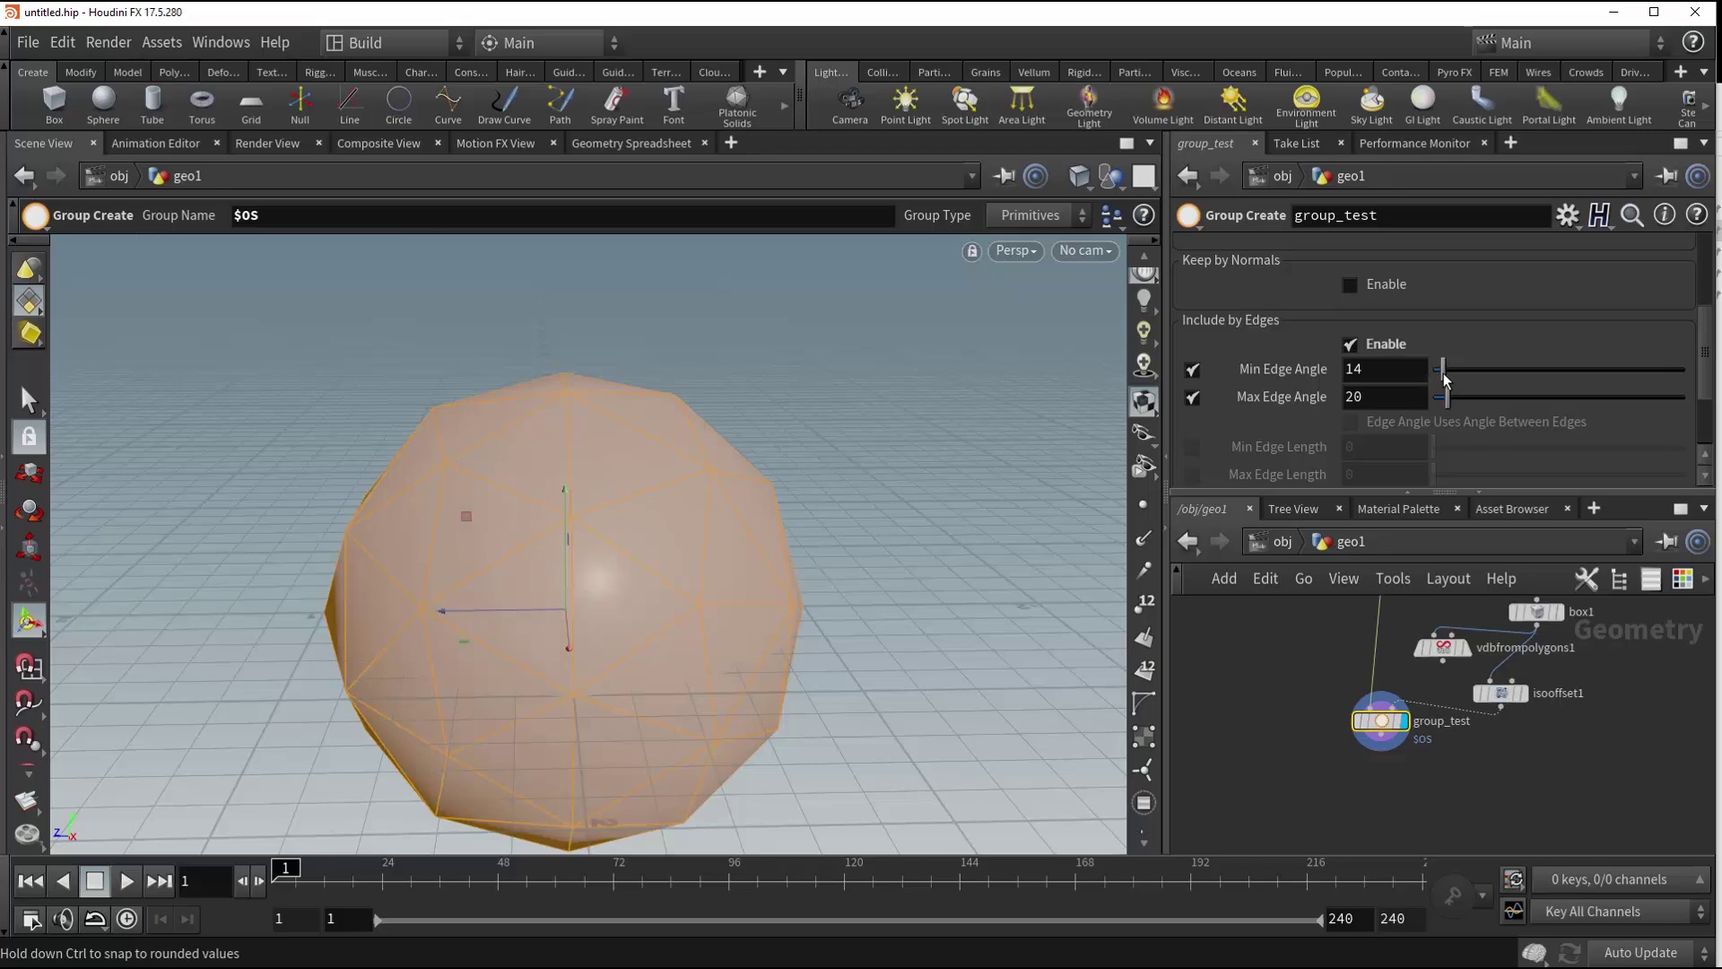
{"action": "key", "text": "space"}
{"action": "left_click_drag", "start_coordinate": [604, 592], "coordinate": [542, 569]}
- Insert a Mountain node on the wire between sphere1 and group_test, then reselect group_test
{"action": "key", "text": "Tab"}
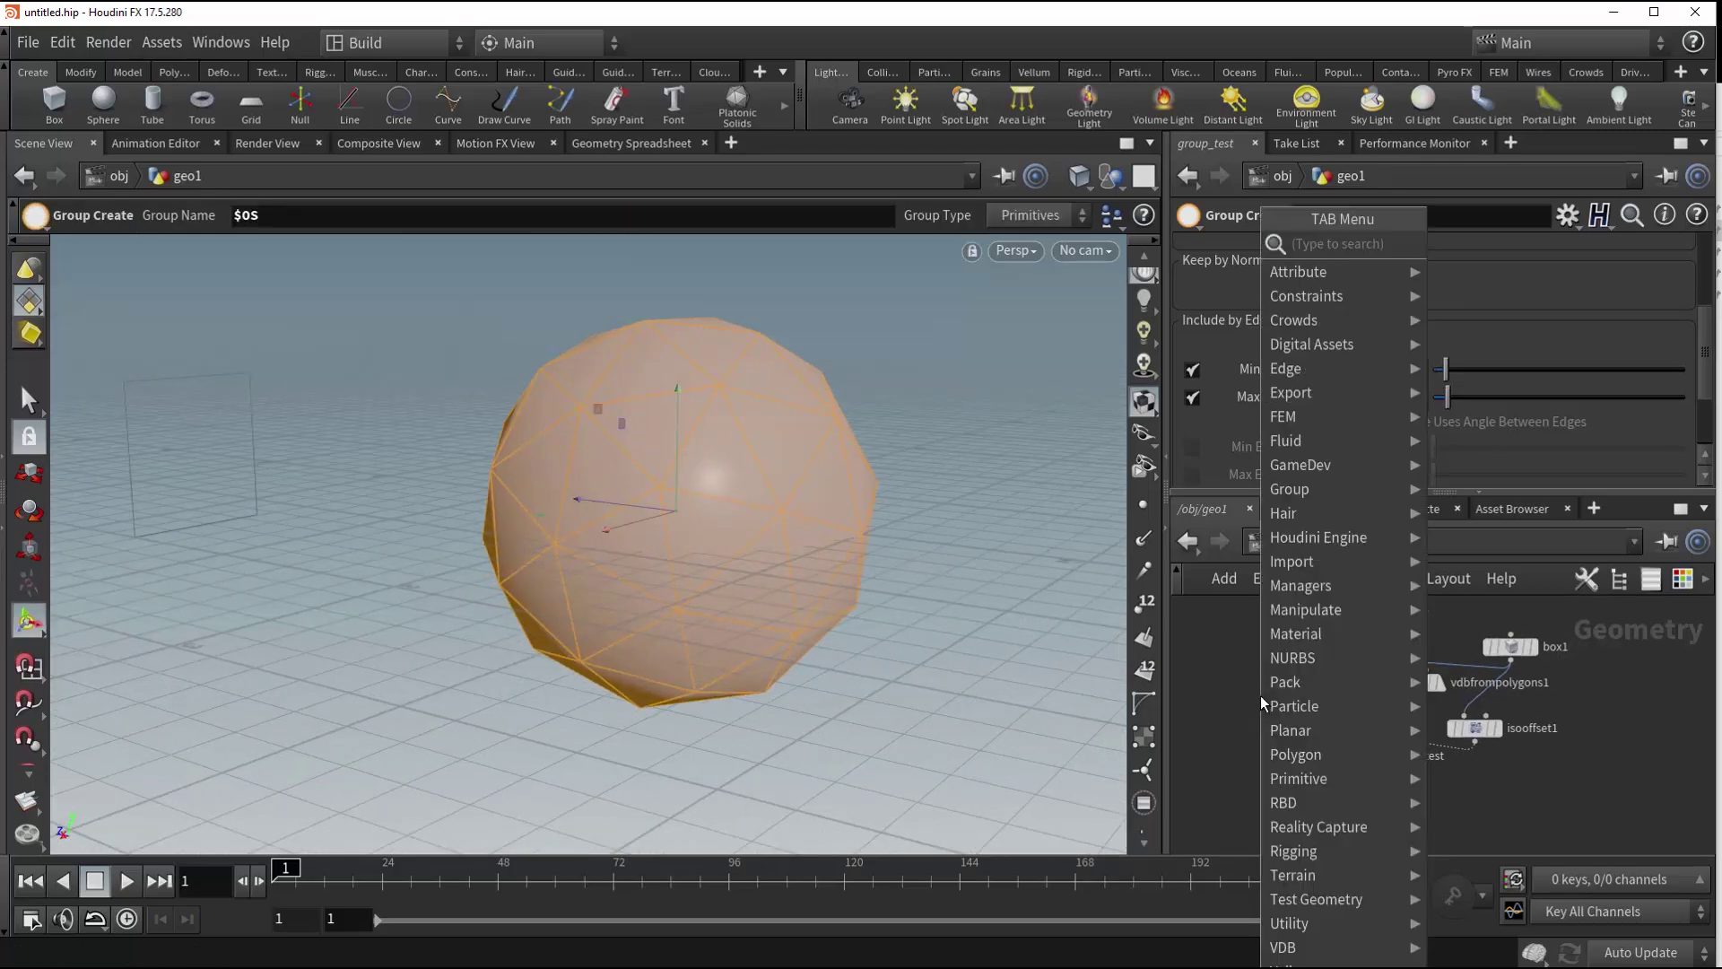
{"action": "type", "text": "moun"}
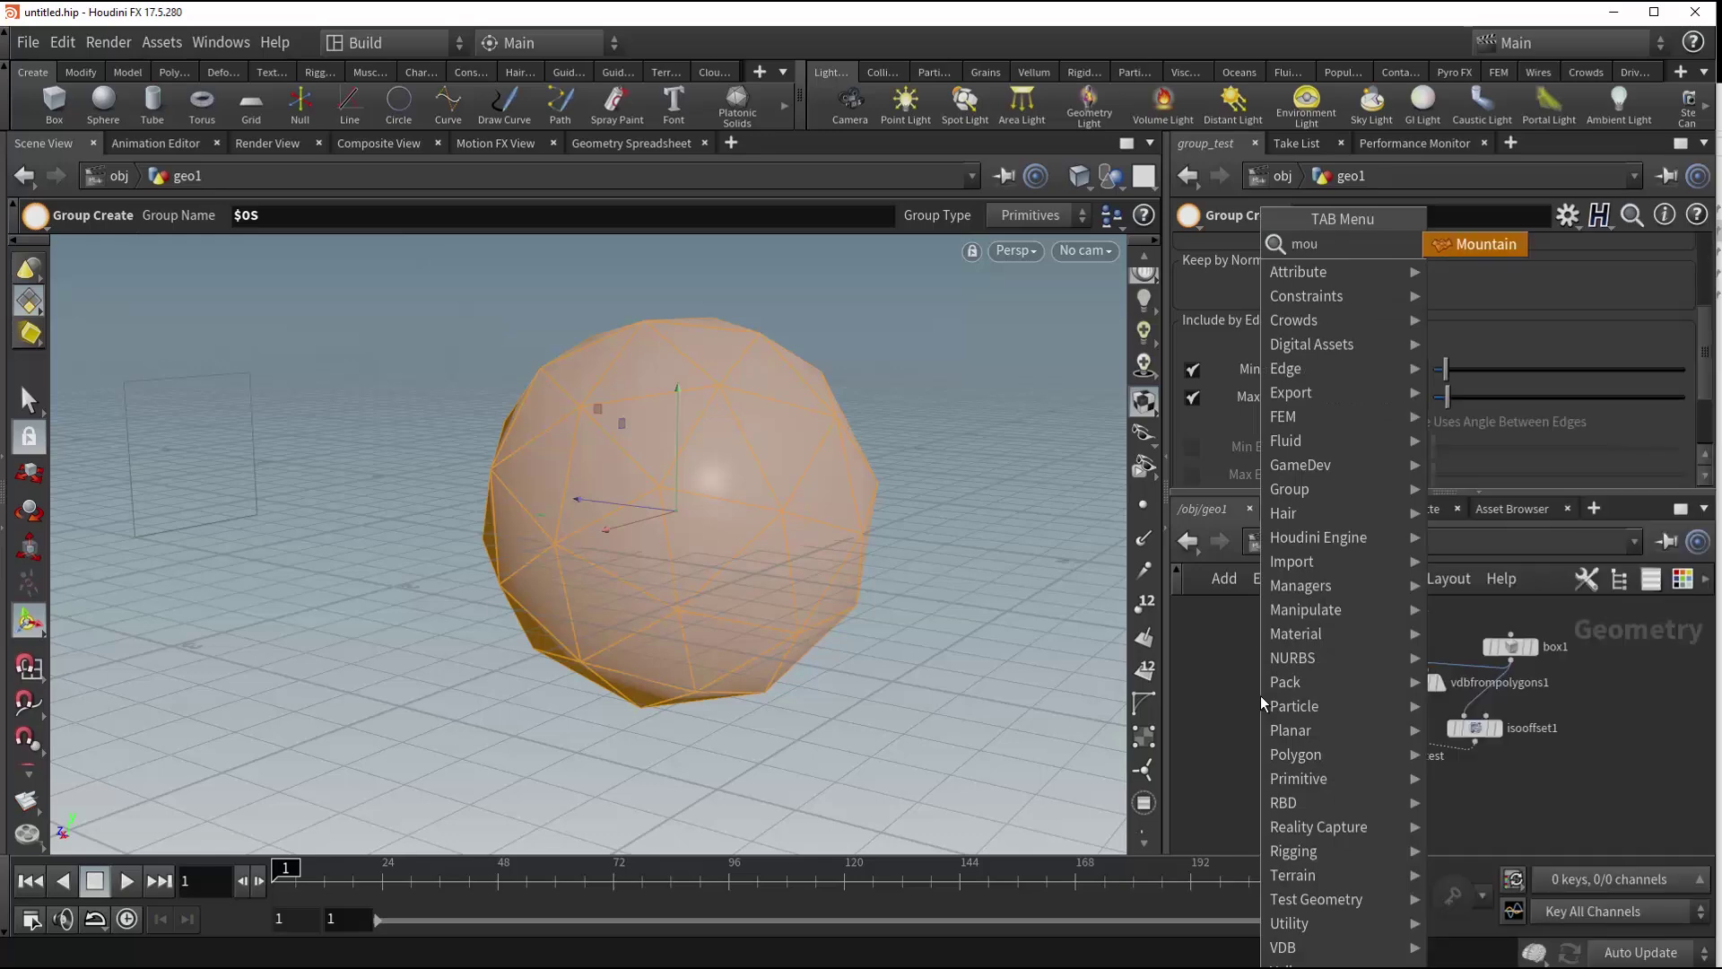
{"action": "key", "text": "Return"}
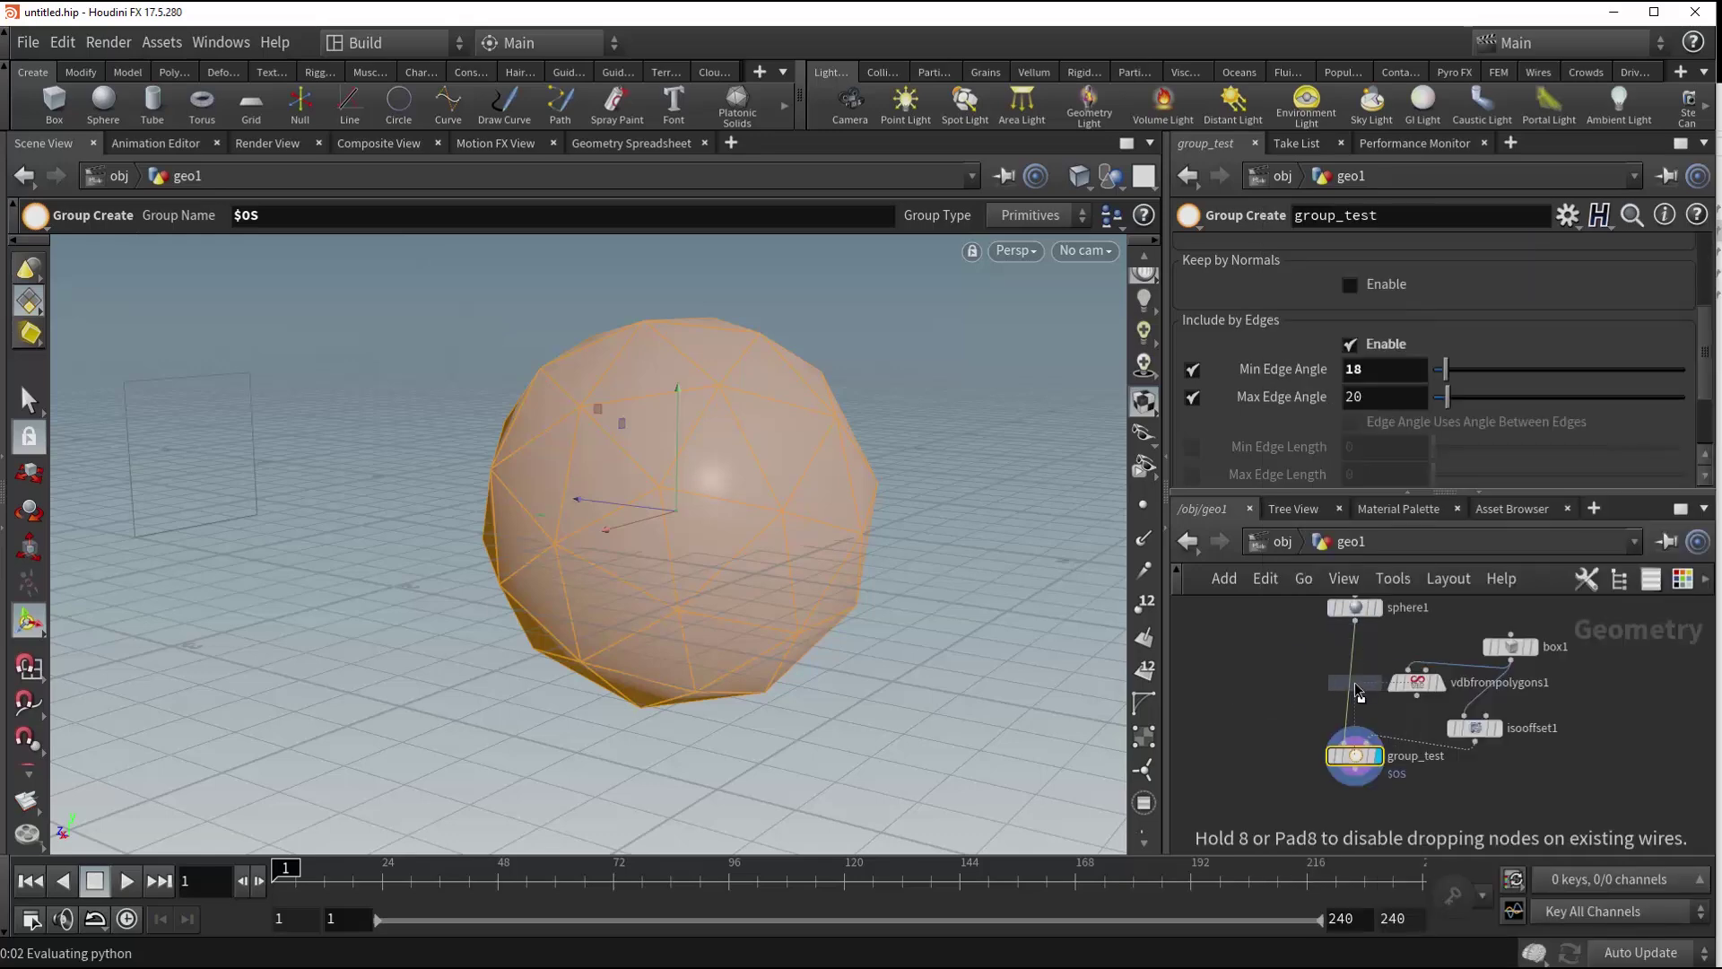
{"action": "left_click", "coordinate": [1358, 696]}
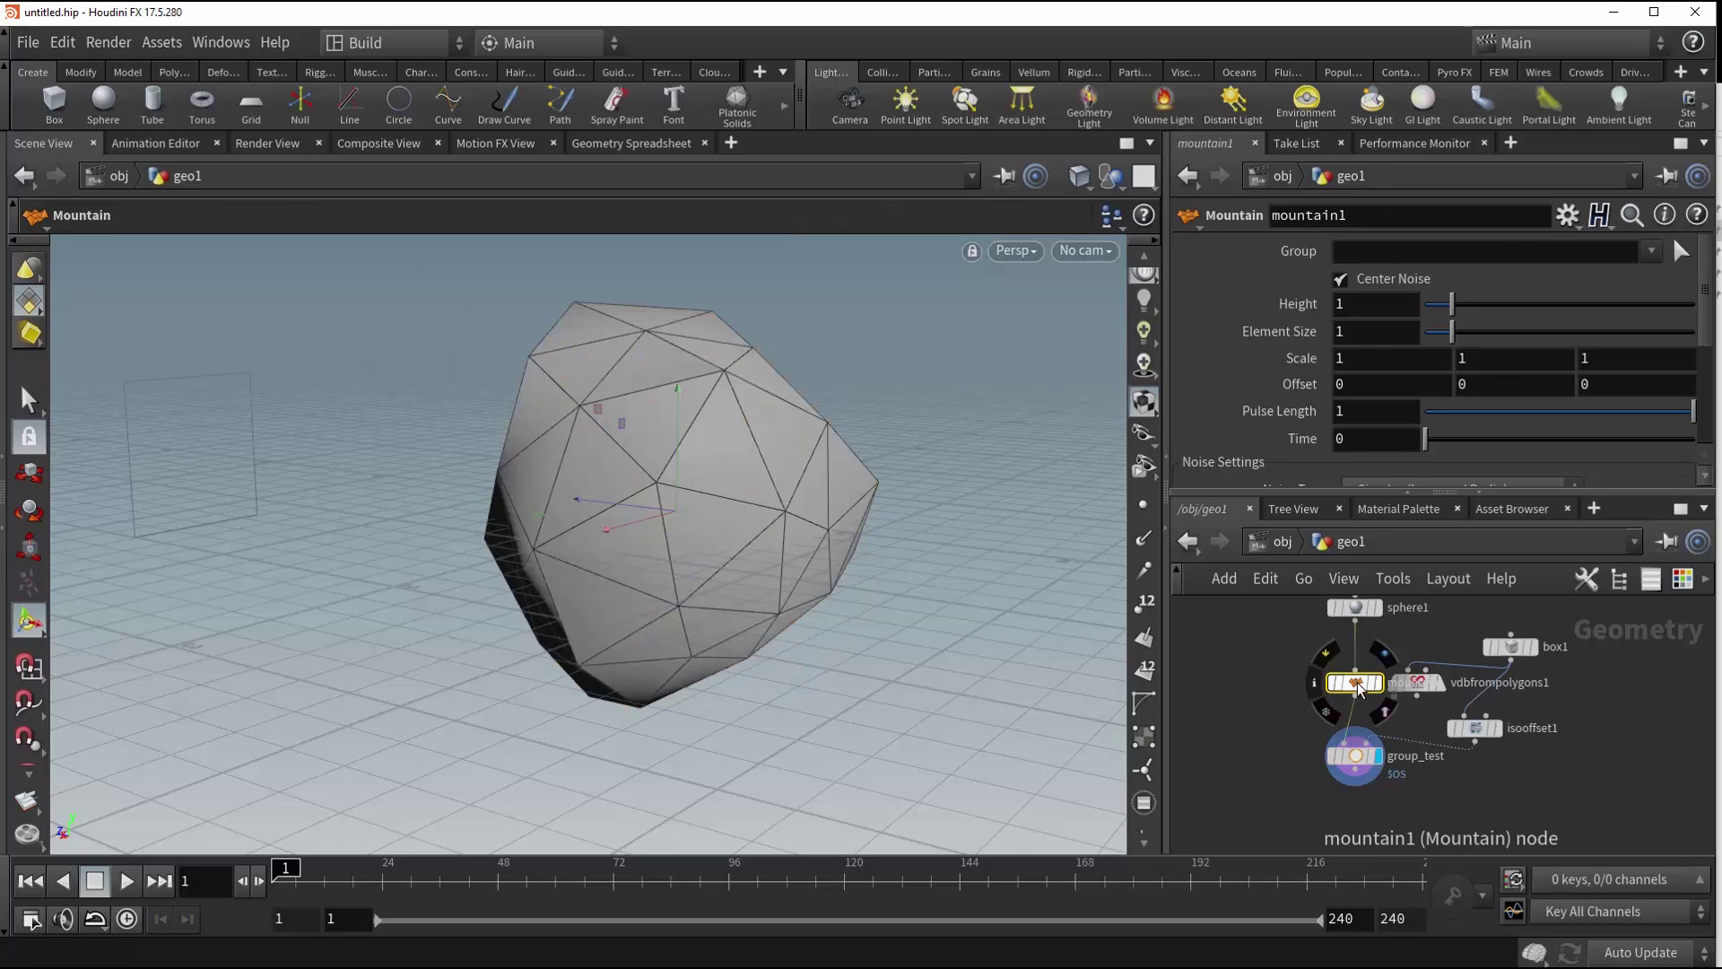
{"action": "left_click", "coordinate": [1363, 760]}
- Set the group's minimum edge angle to 13 and its maximum edge angle to 31
{"action": "left_click_drag", "start_coordinate": [1009, 603], "coordinate": [603, 538], "text": "alt"}
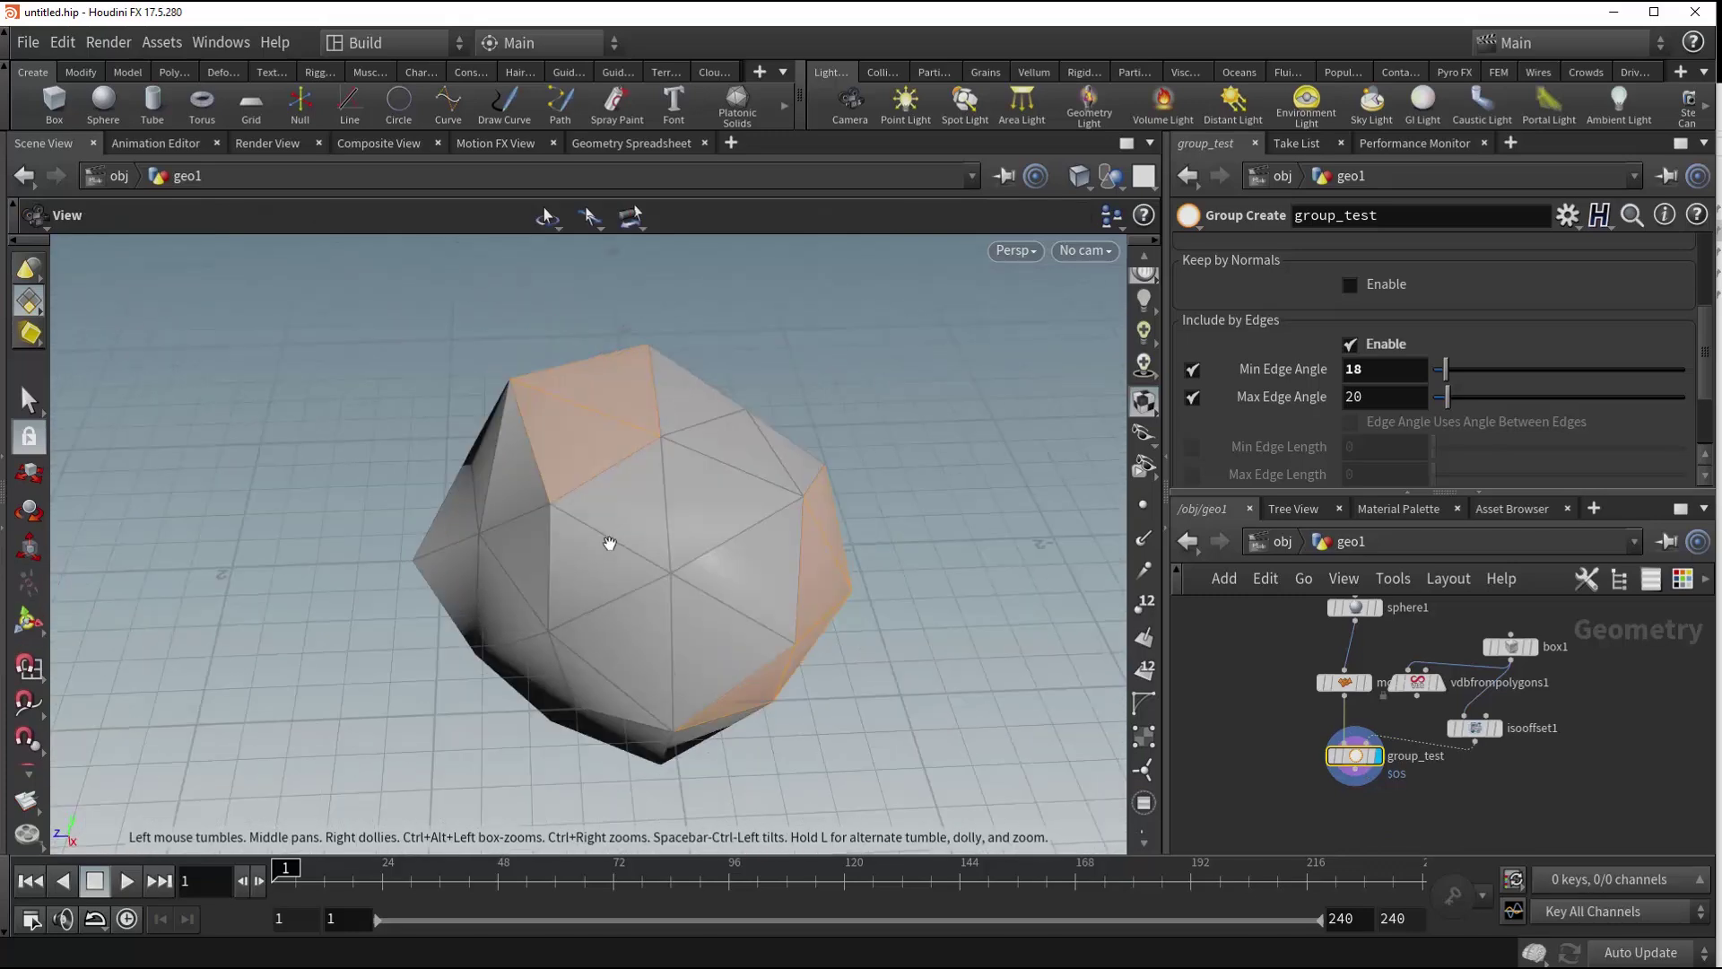
{"action": "key", "text": "Return"}
{"action": "left_click_drag", "start_coordinate": [1445, 375], "coordinate": [1456, 401]}
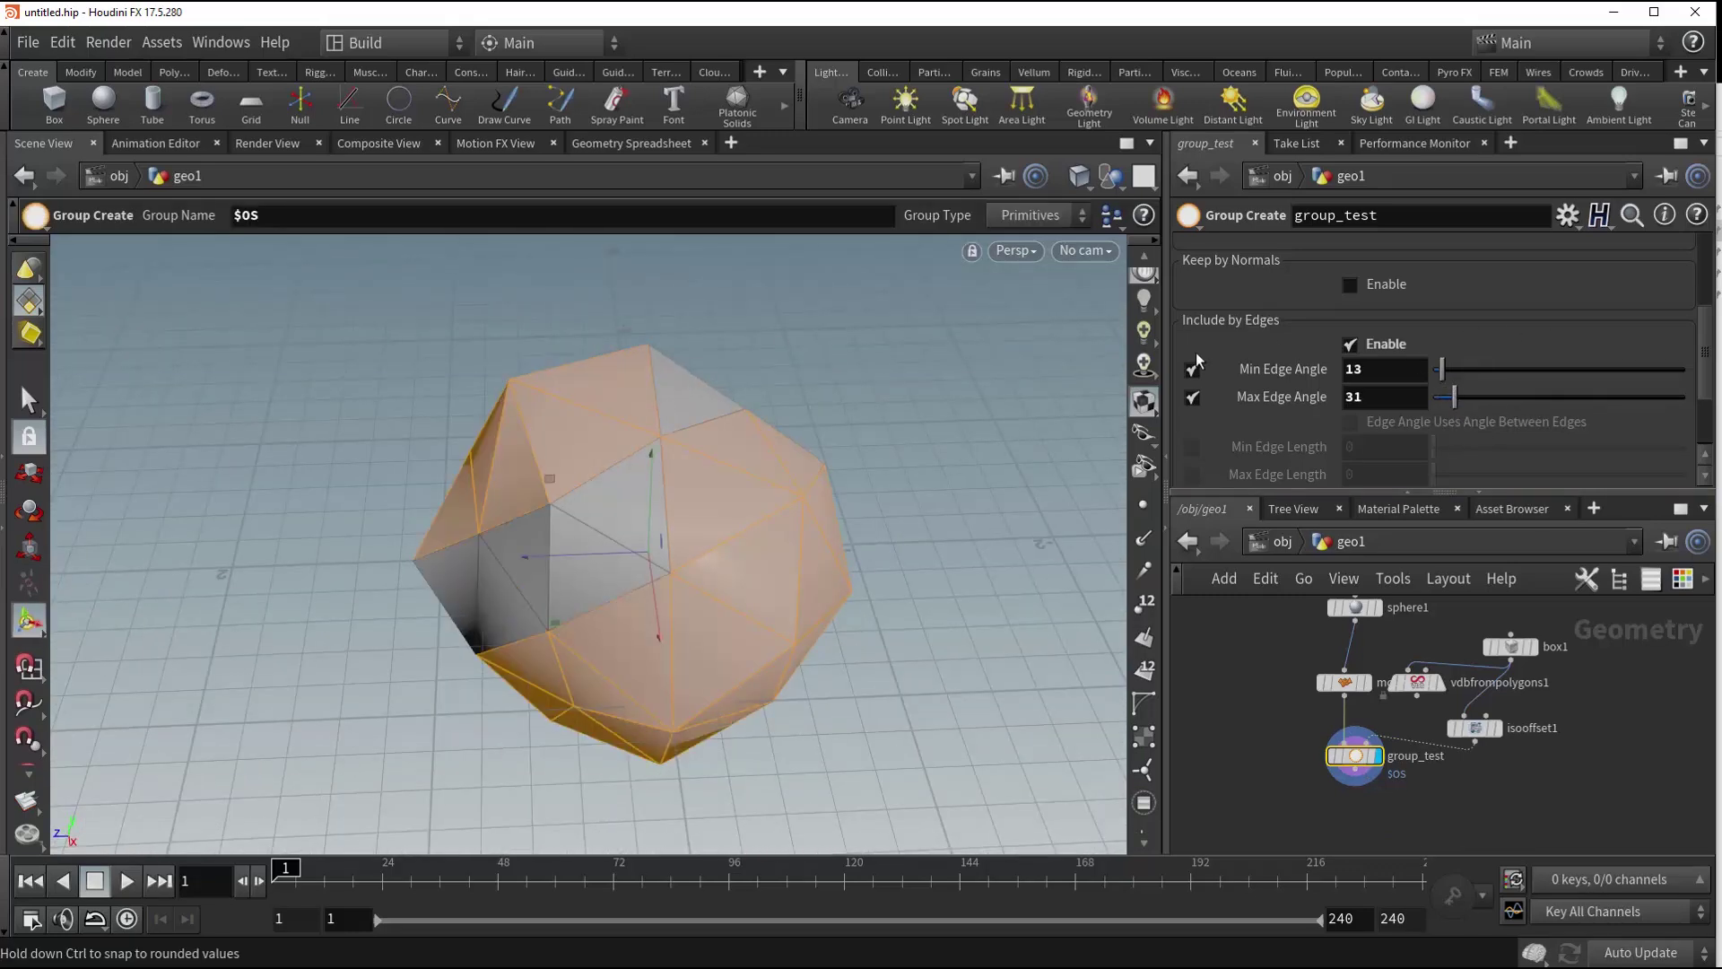
{"action": "left_click_drag", "start_coordinate": [717, 556], "coordinate": [812, 448]}
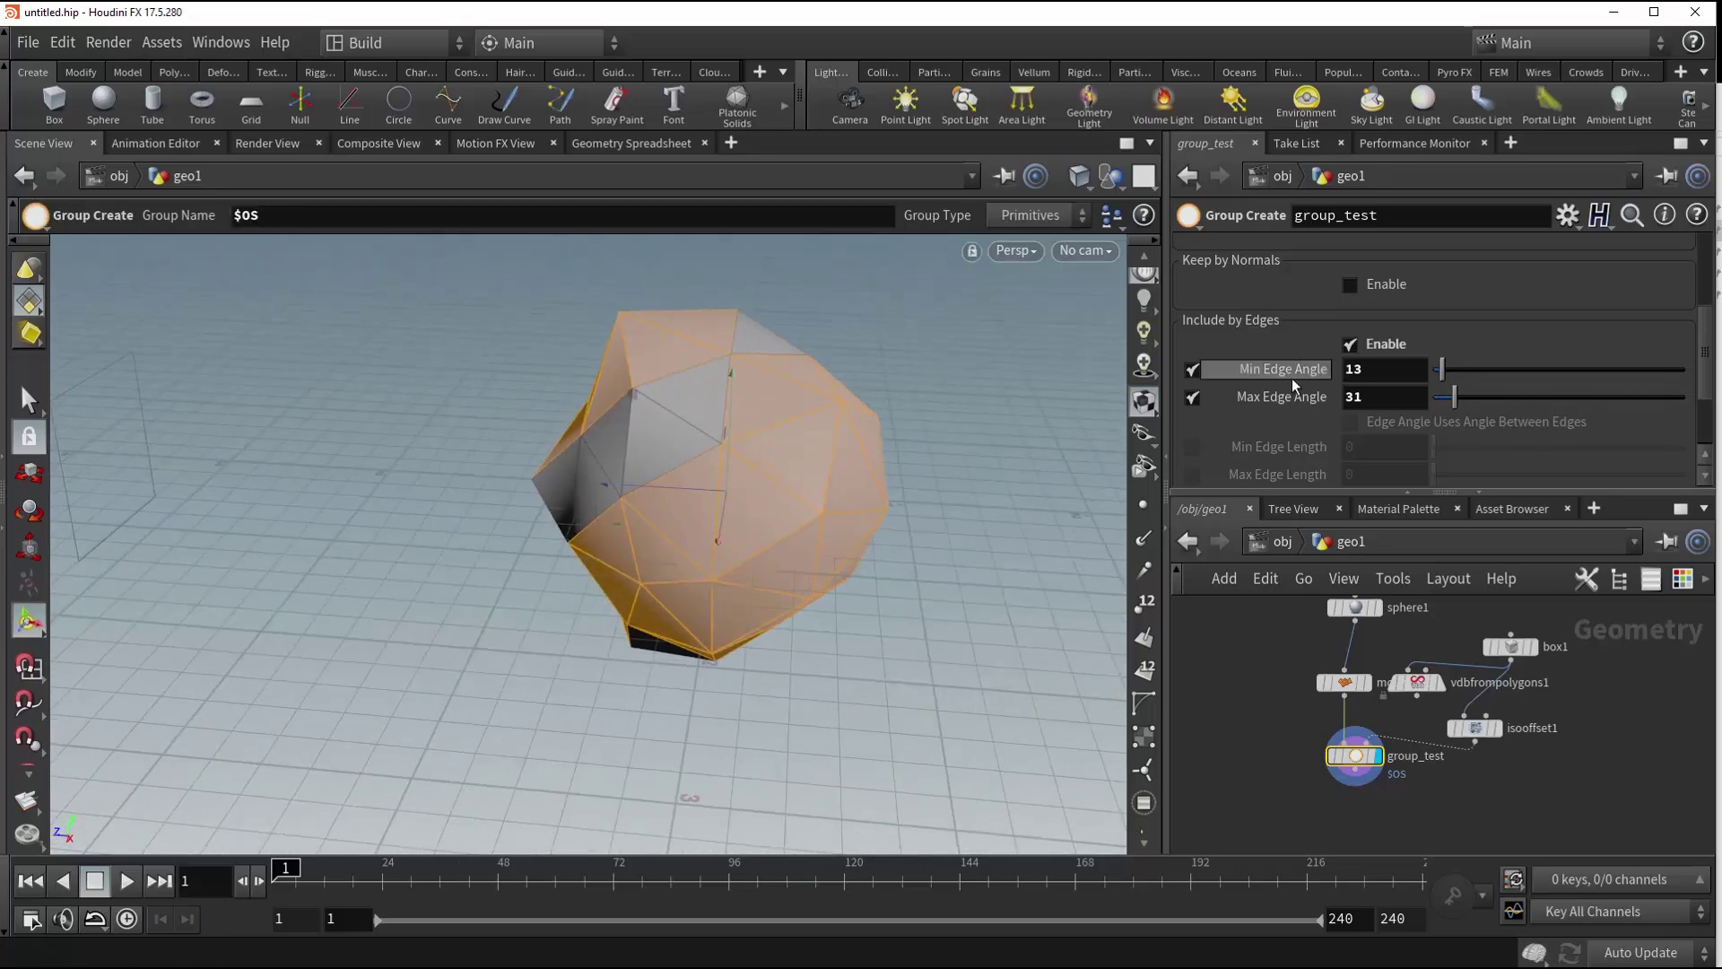
- Change the group type of group_test to Edges
{"action": "scroll", "coordinate": [1292, 378], "scroll_direction": "down", "scroll_amount": 1}
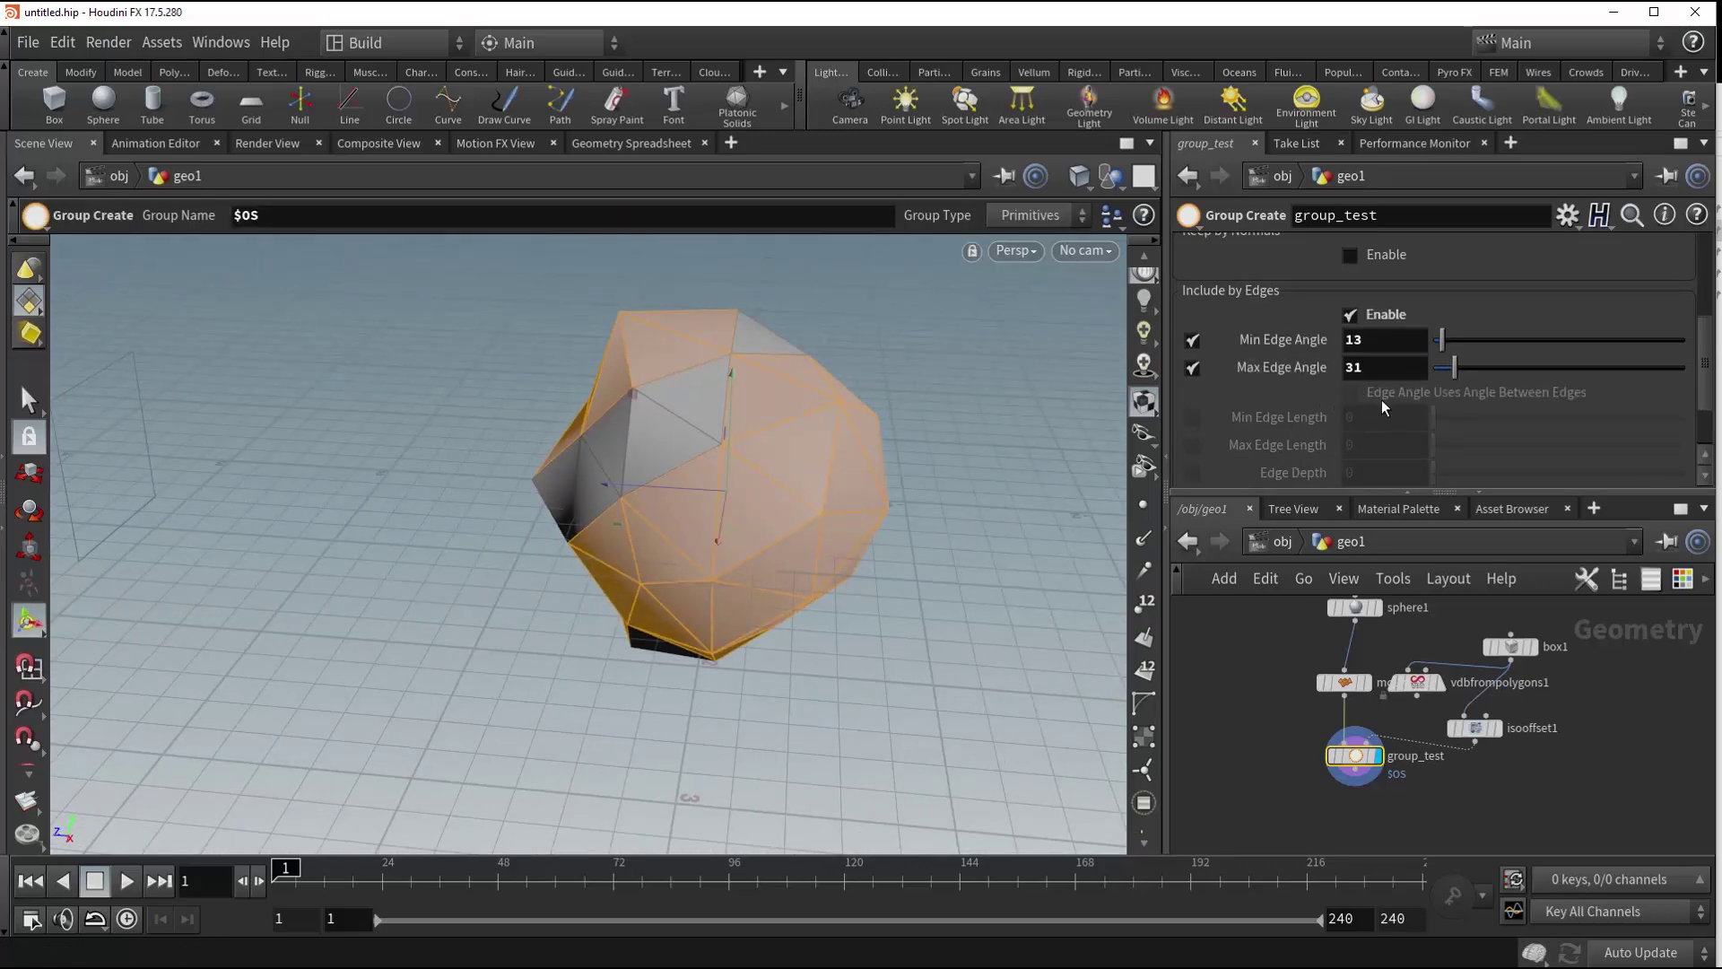
{"action": "mouse_move", "coordinate": [1383, 394]}
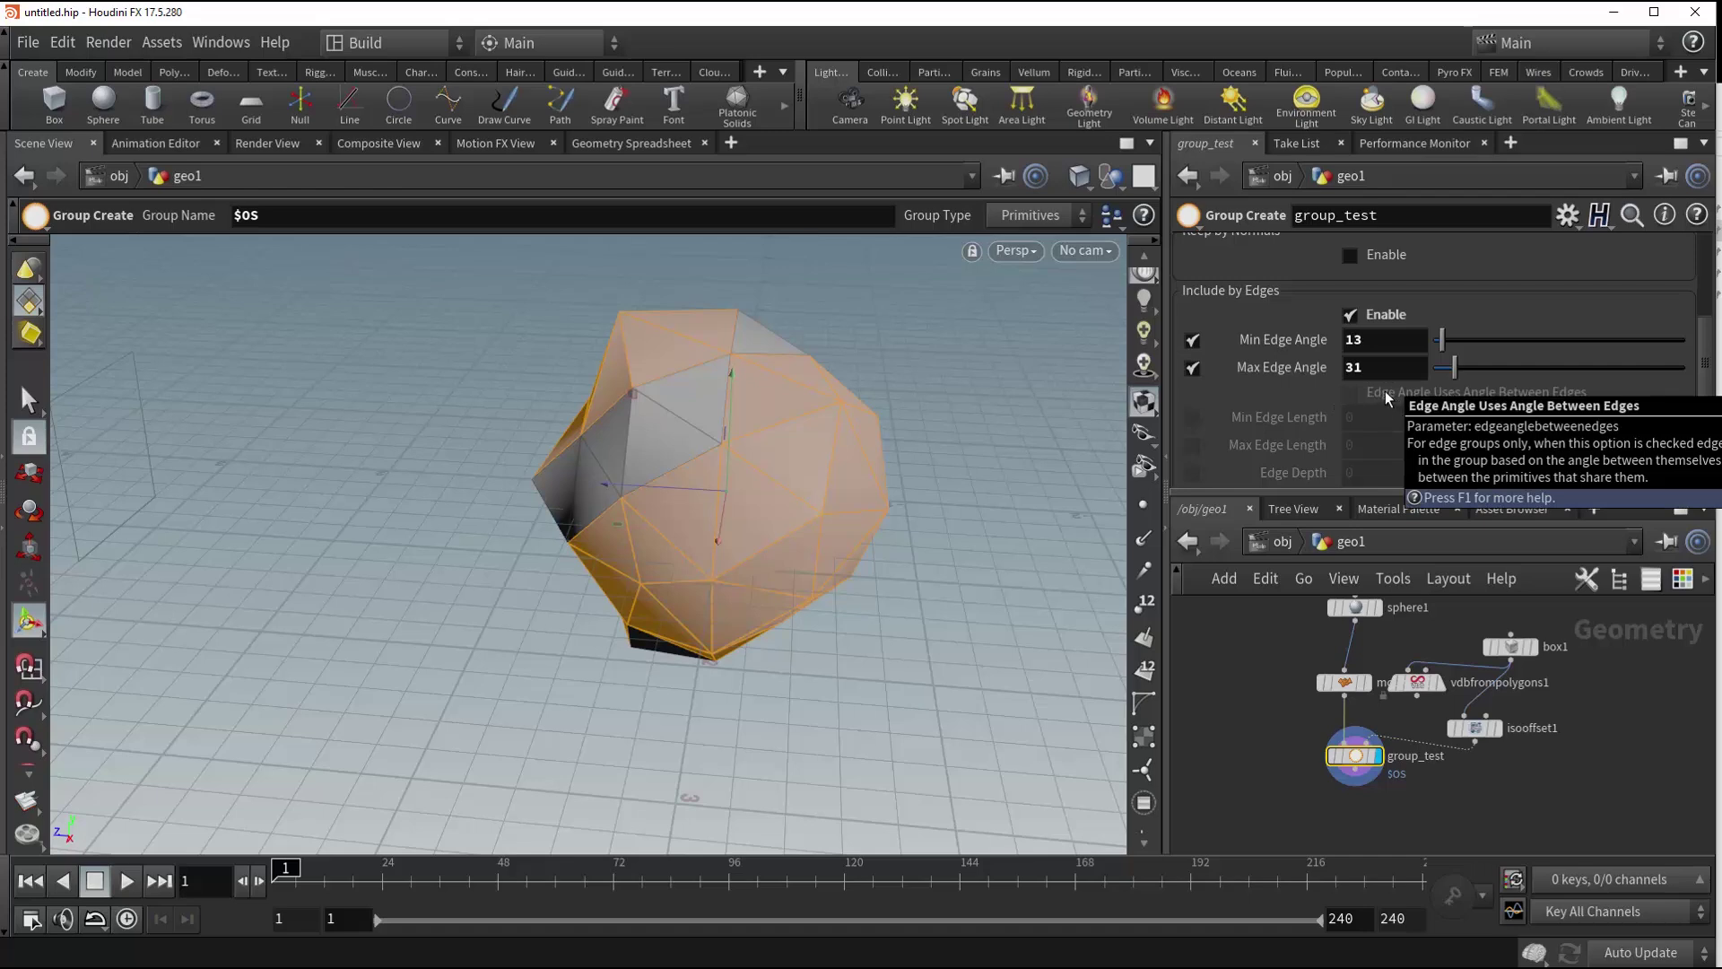
{"action": "scroll", "coordinate": [1321, 407], "scroll_direction": "up", "scroll_amount": 5}
{"action": "left_click", "coordinate": [1381, 275]}
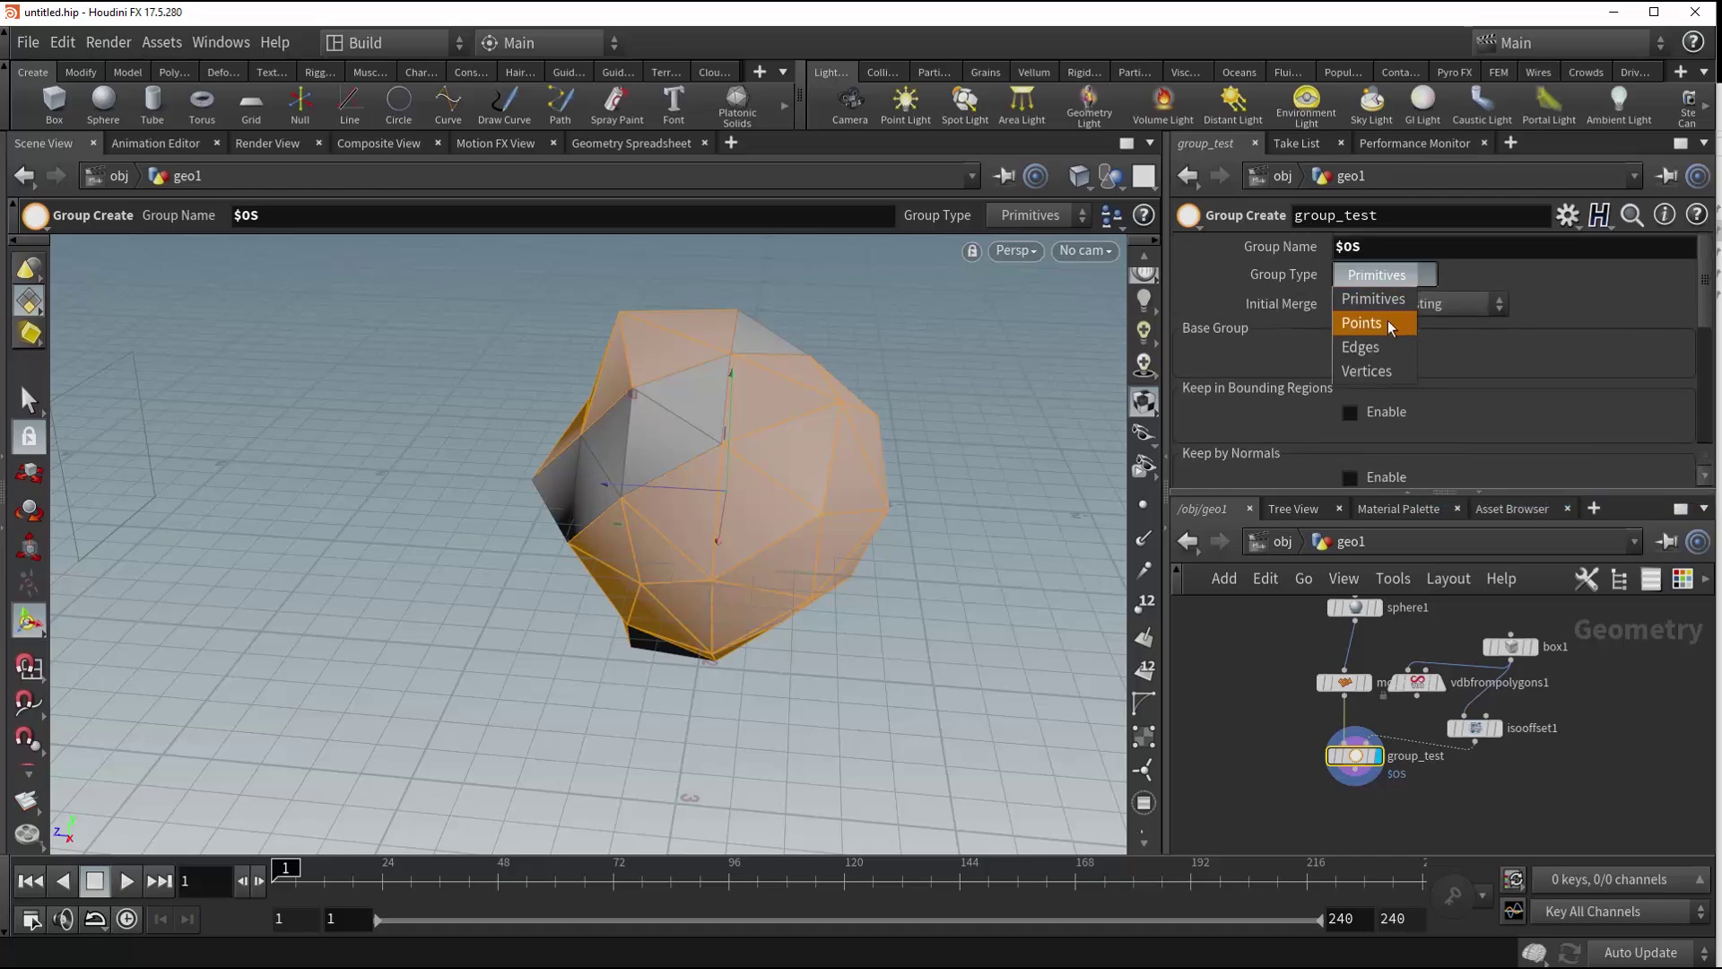
{"action": "left_click", "coordinate": [1370, 349]}
{"action": "scroll", "coordinate": [1336, 390], "scroll_direction": "down", "scroll_amount": 5}
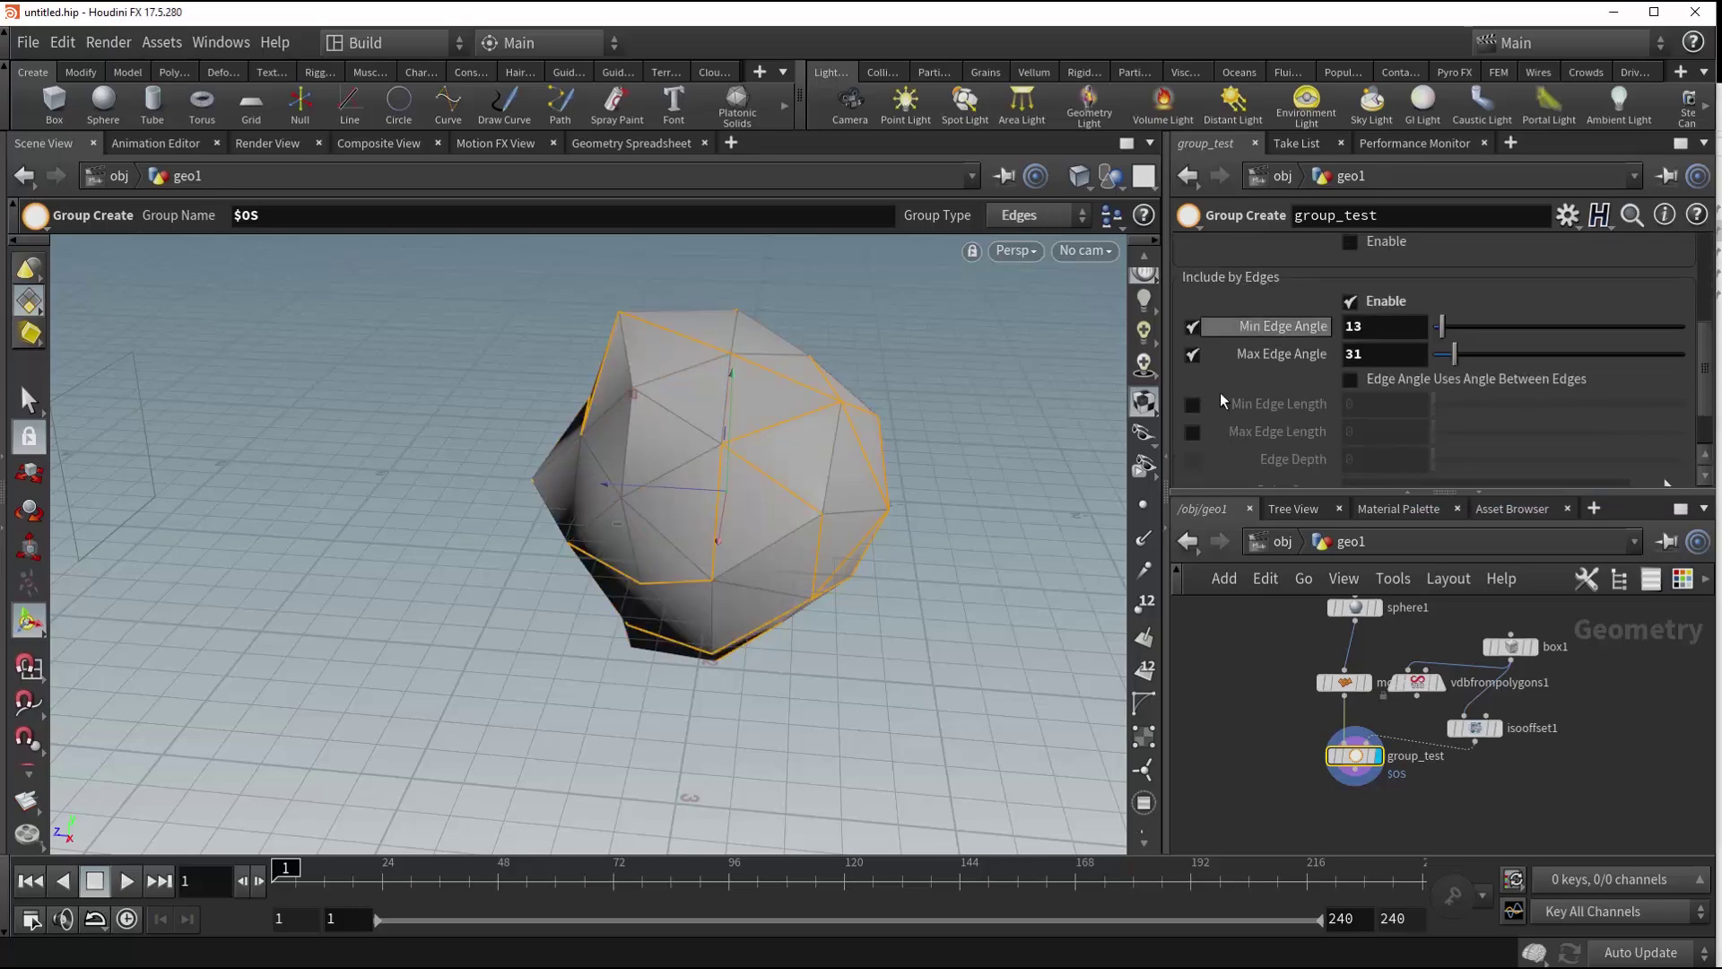
{"action": "left_click_drag", "start_coordinate": [919, 467], "coordinate": [879, 484], "text": "alt"}
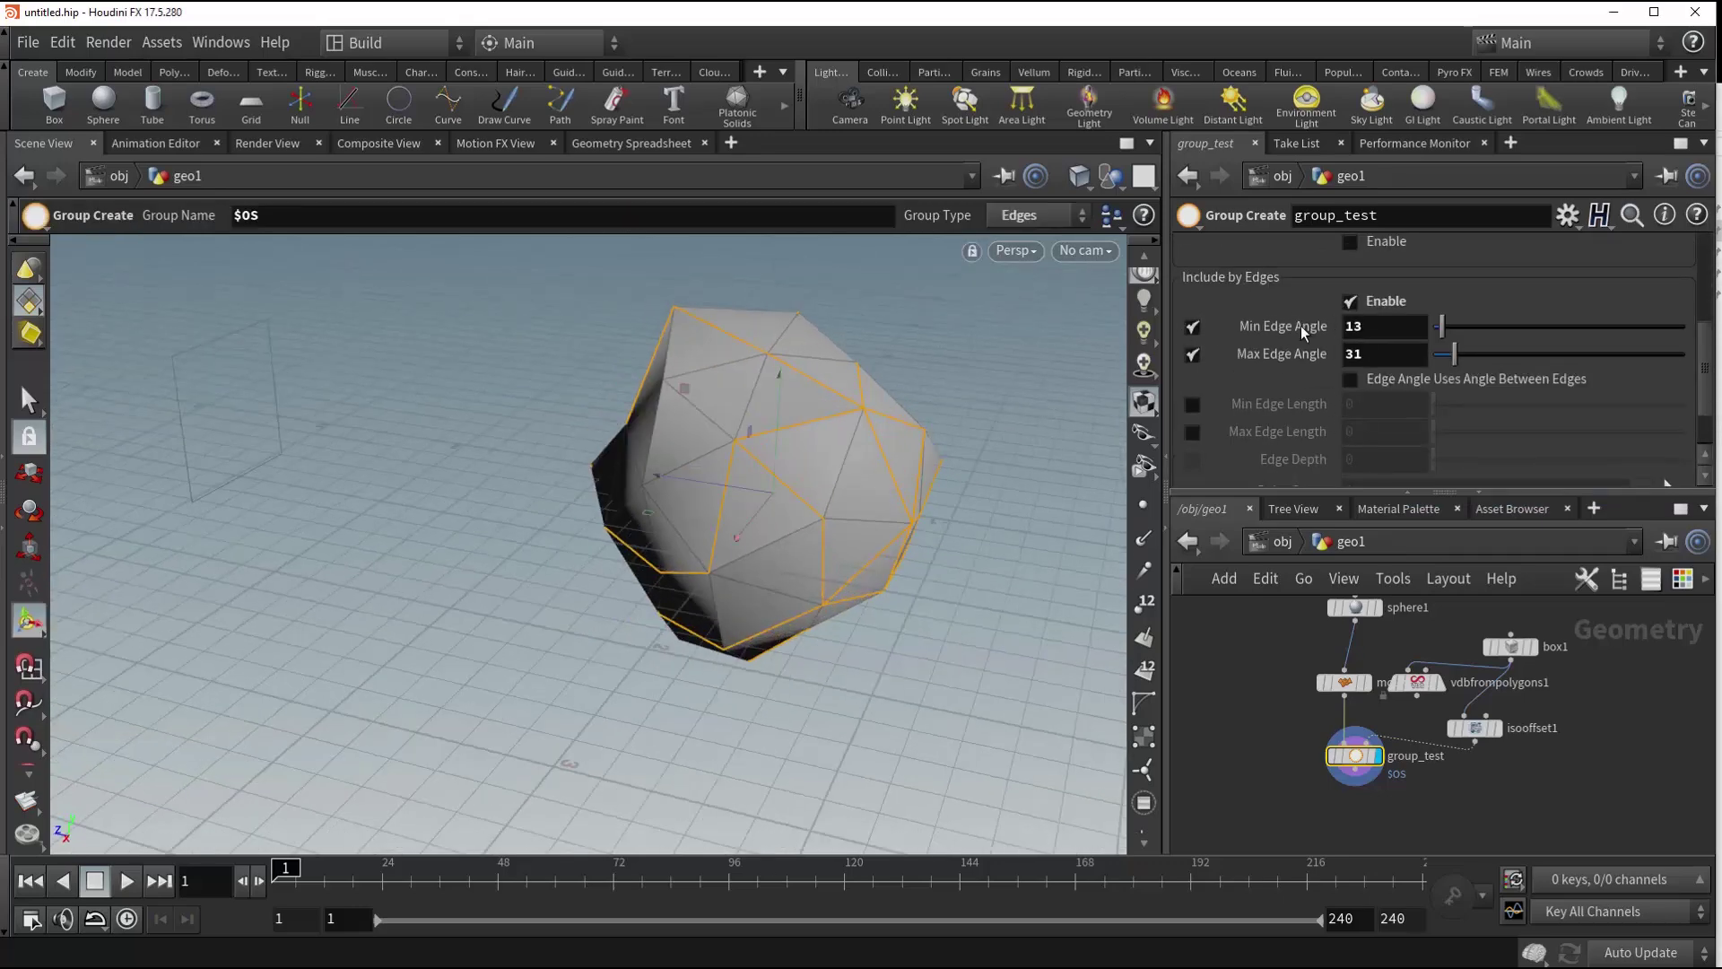
- Make the edge angle use the angle between edges, with a minimum of 80 and a maximum of 98
{"action": "left_click", "coordinate": [1351, 382]}
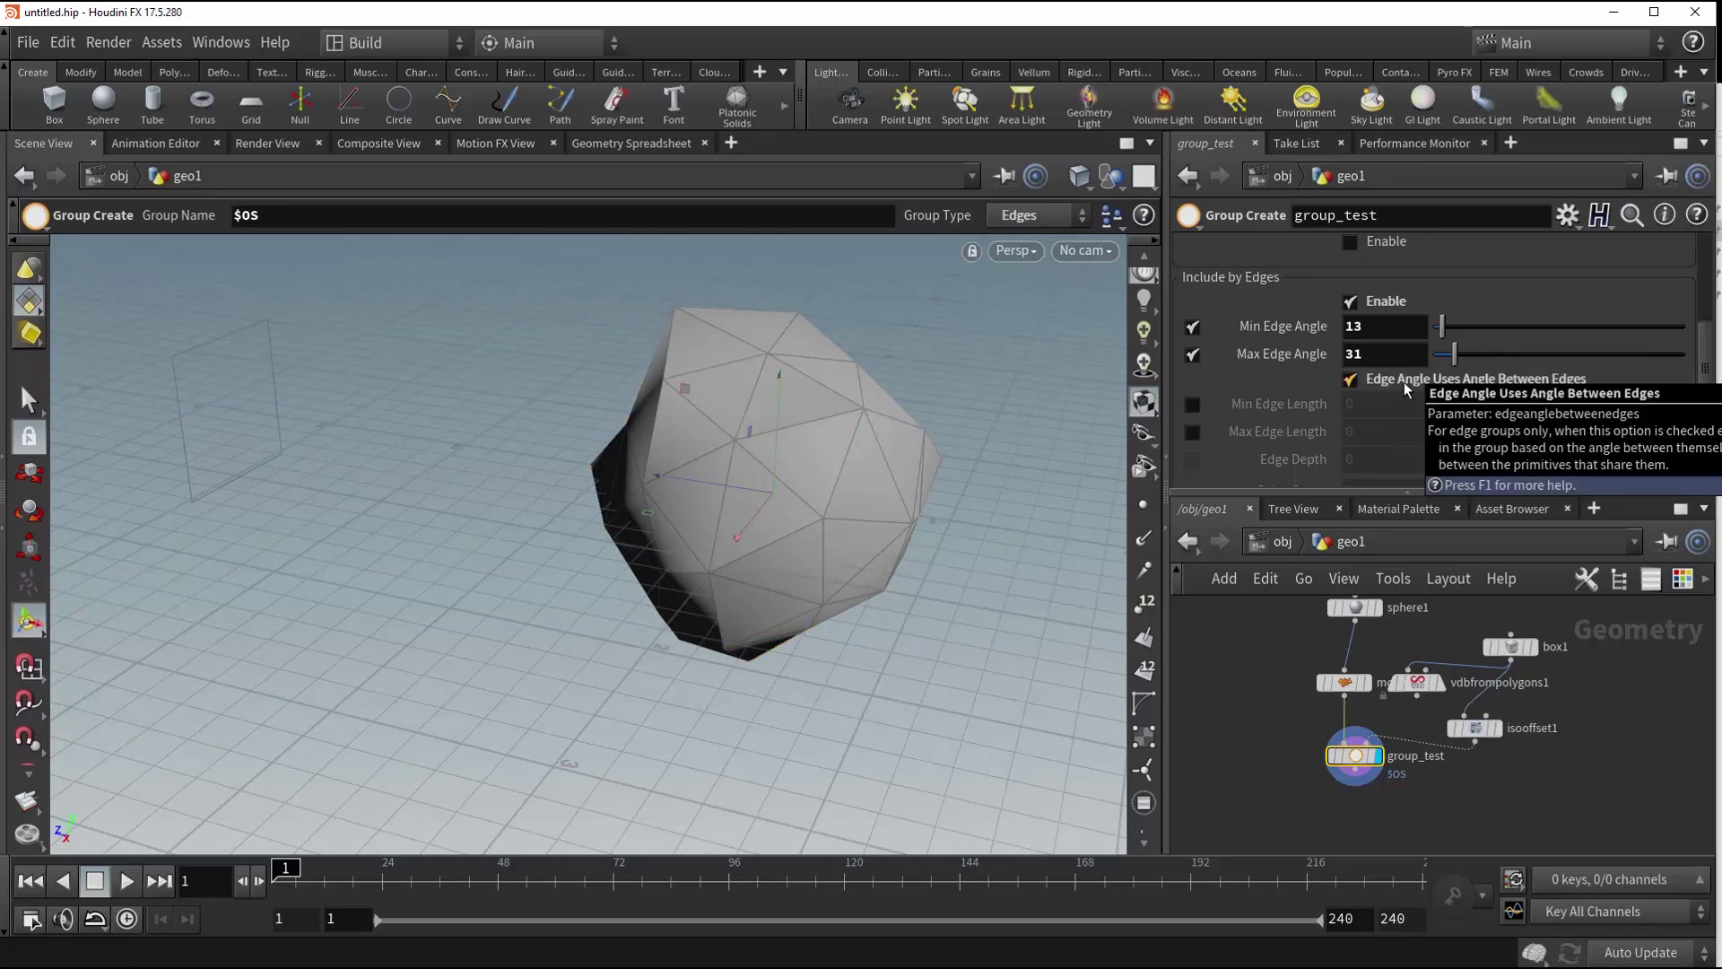
{"action": "left_click_drag", "start_coordinate": [843, 387], "coordinate": [940, 398], "text": "alt"}
{"action": "left_click_drag", "start_coordinate": [1442, 326], "coordinate": [1501, 368]}
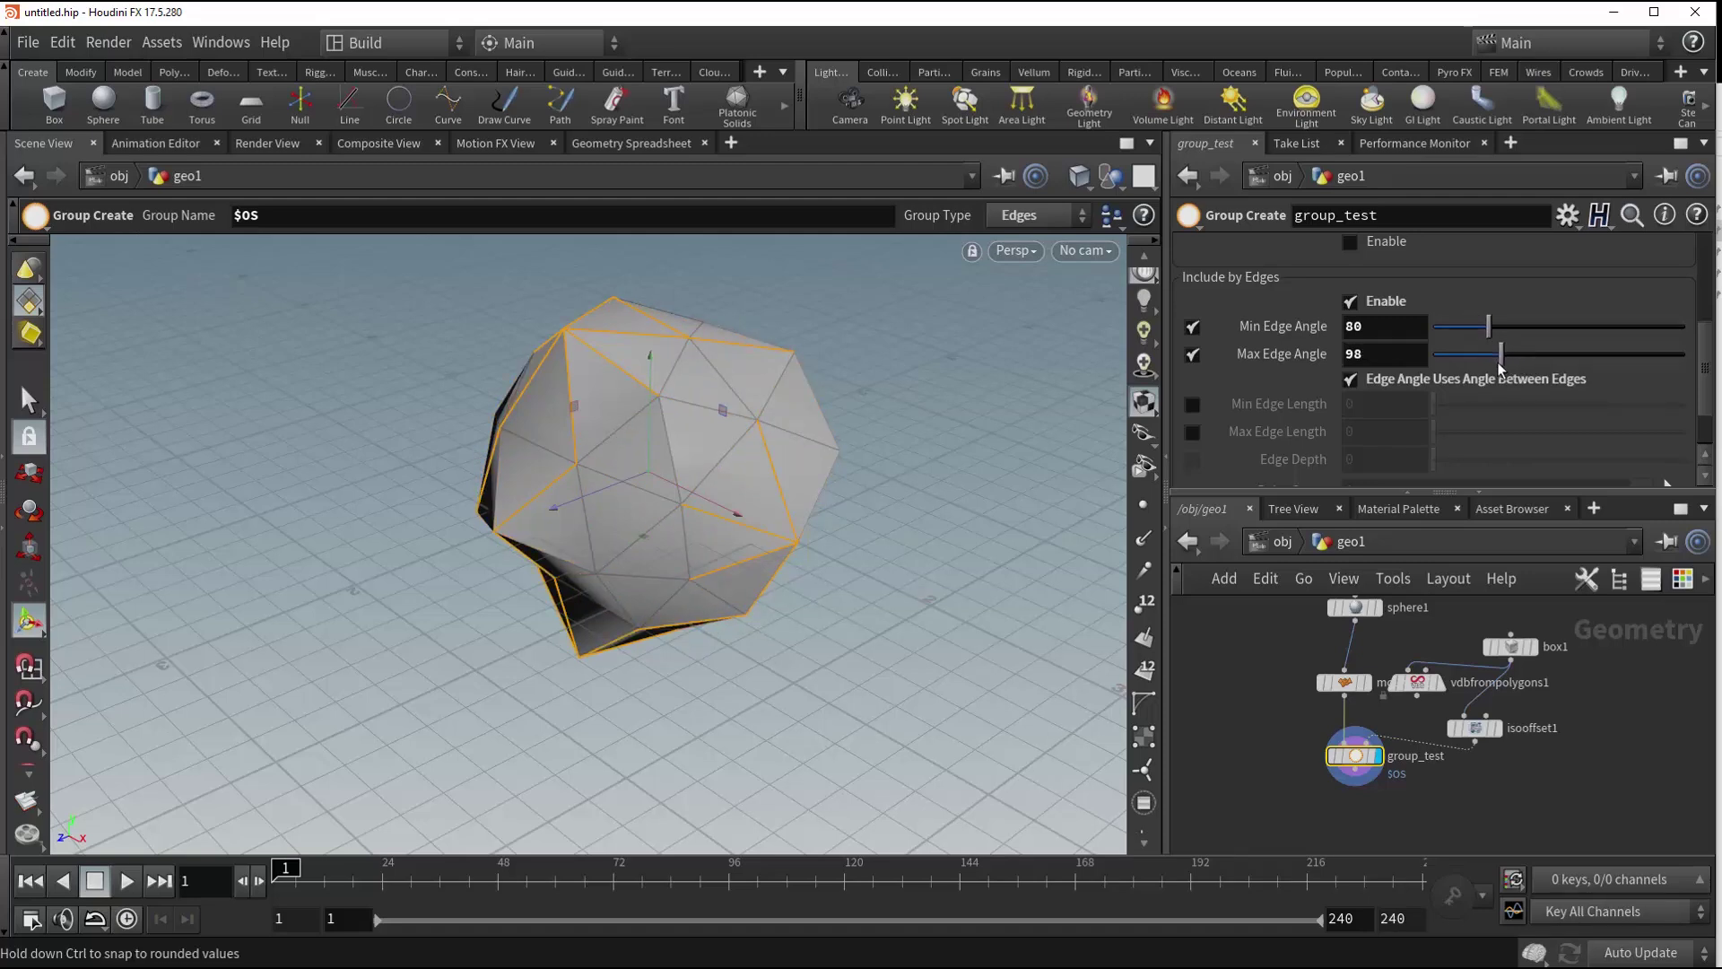
- Disable both edge angle limits and enable the minimum and maximum edge length limits
{"action": "left_click", "coordinate": [1192, 328]}
{"action": "left_click", "coordinate": [1192, 354]}
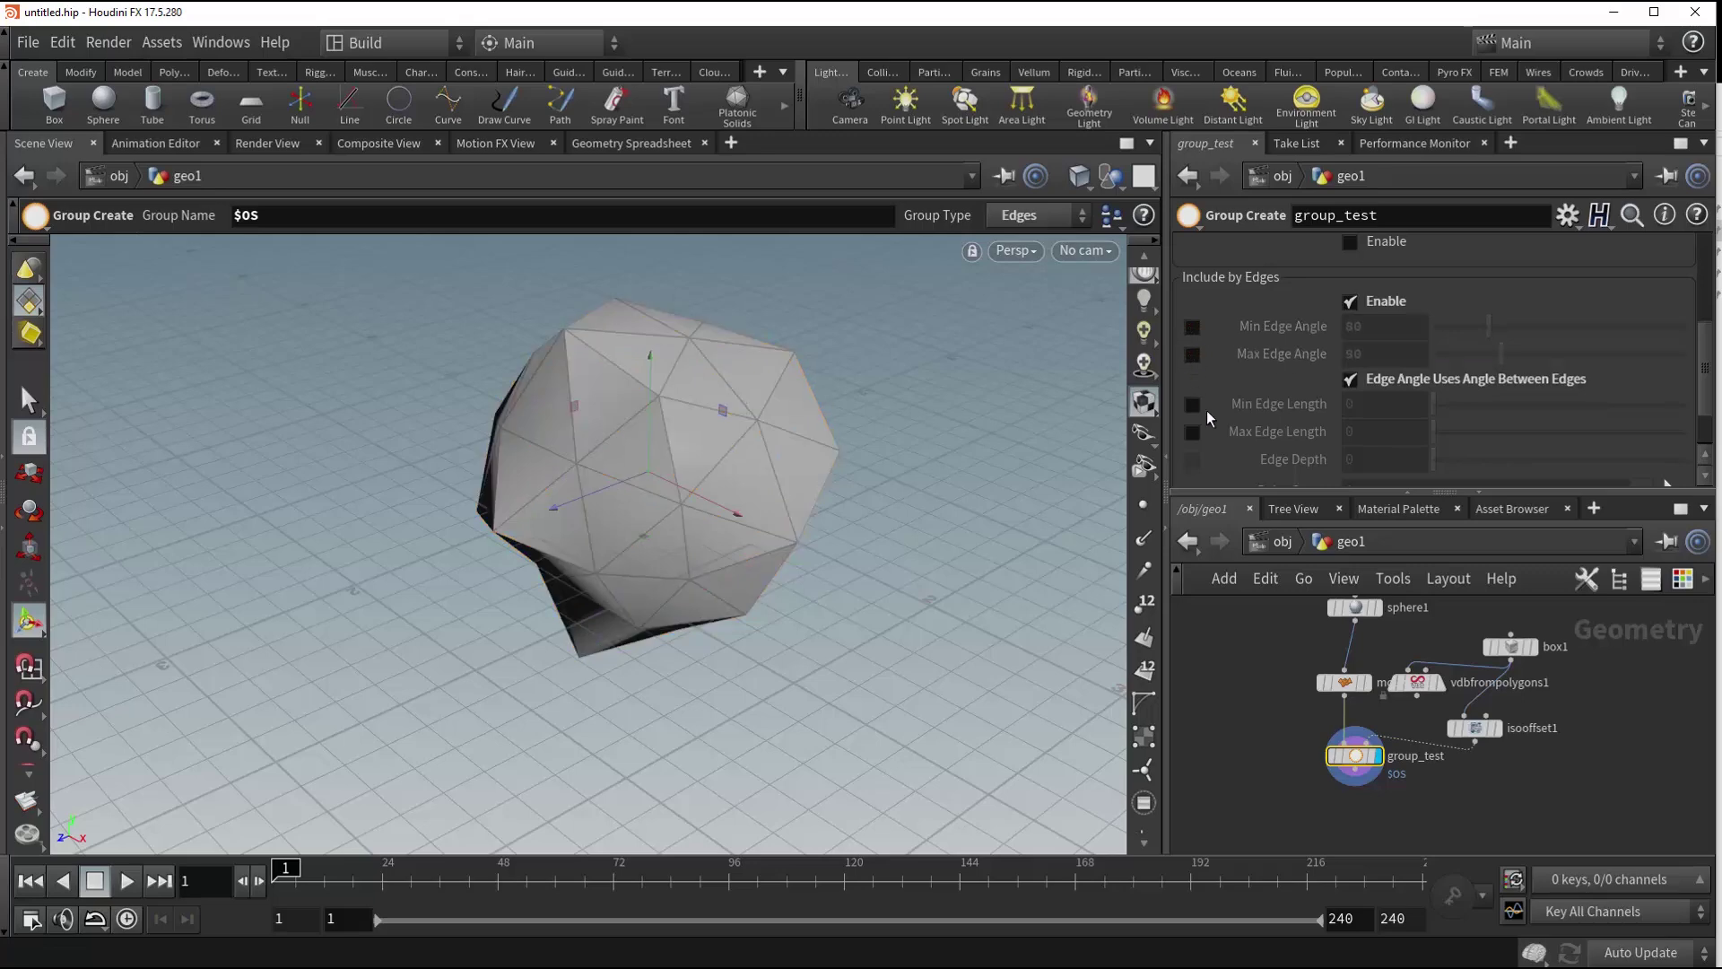
{"action": "left_click", "coordinate": [1192, 404]}
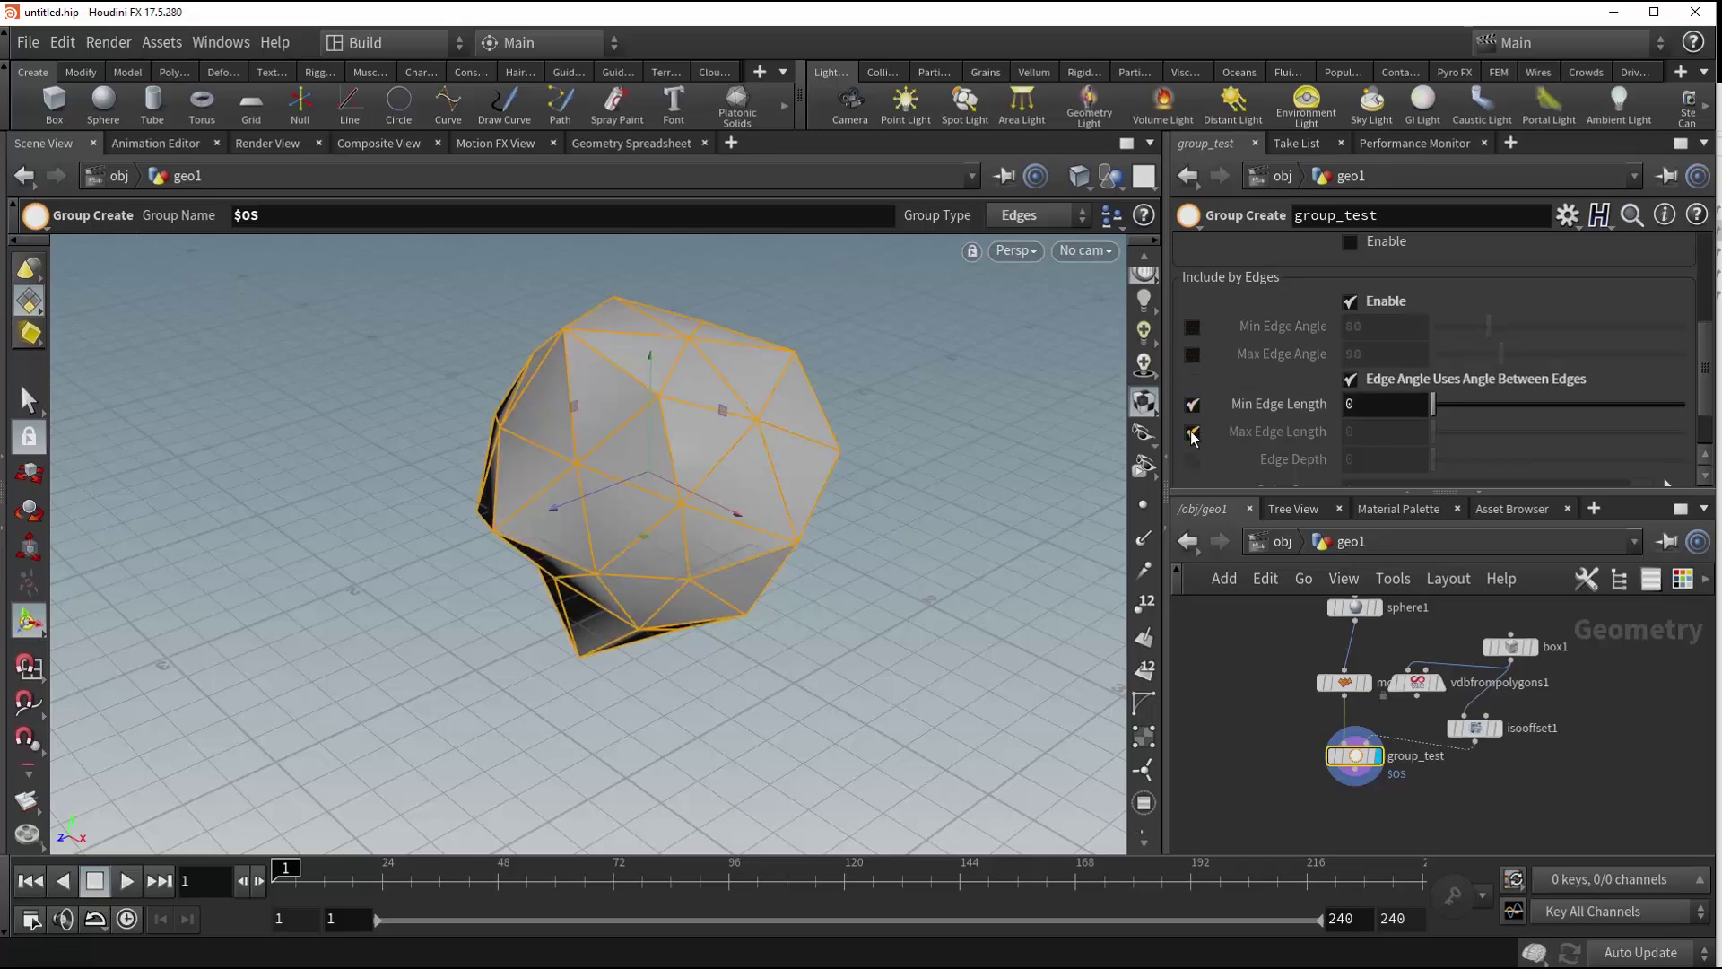
{"action": "left_click", "coordinate": [1193, 431]}
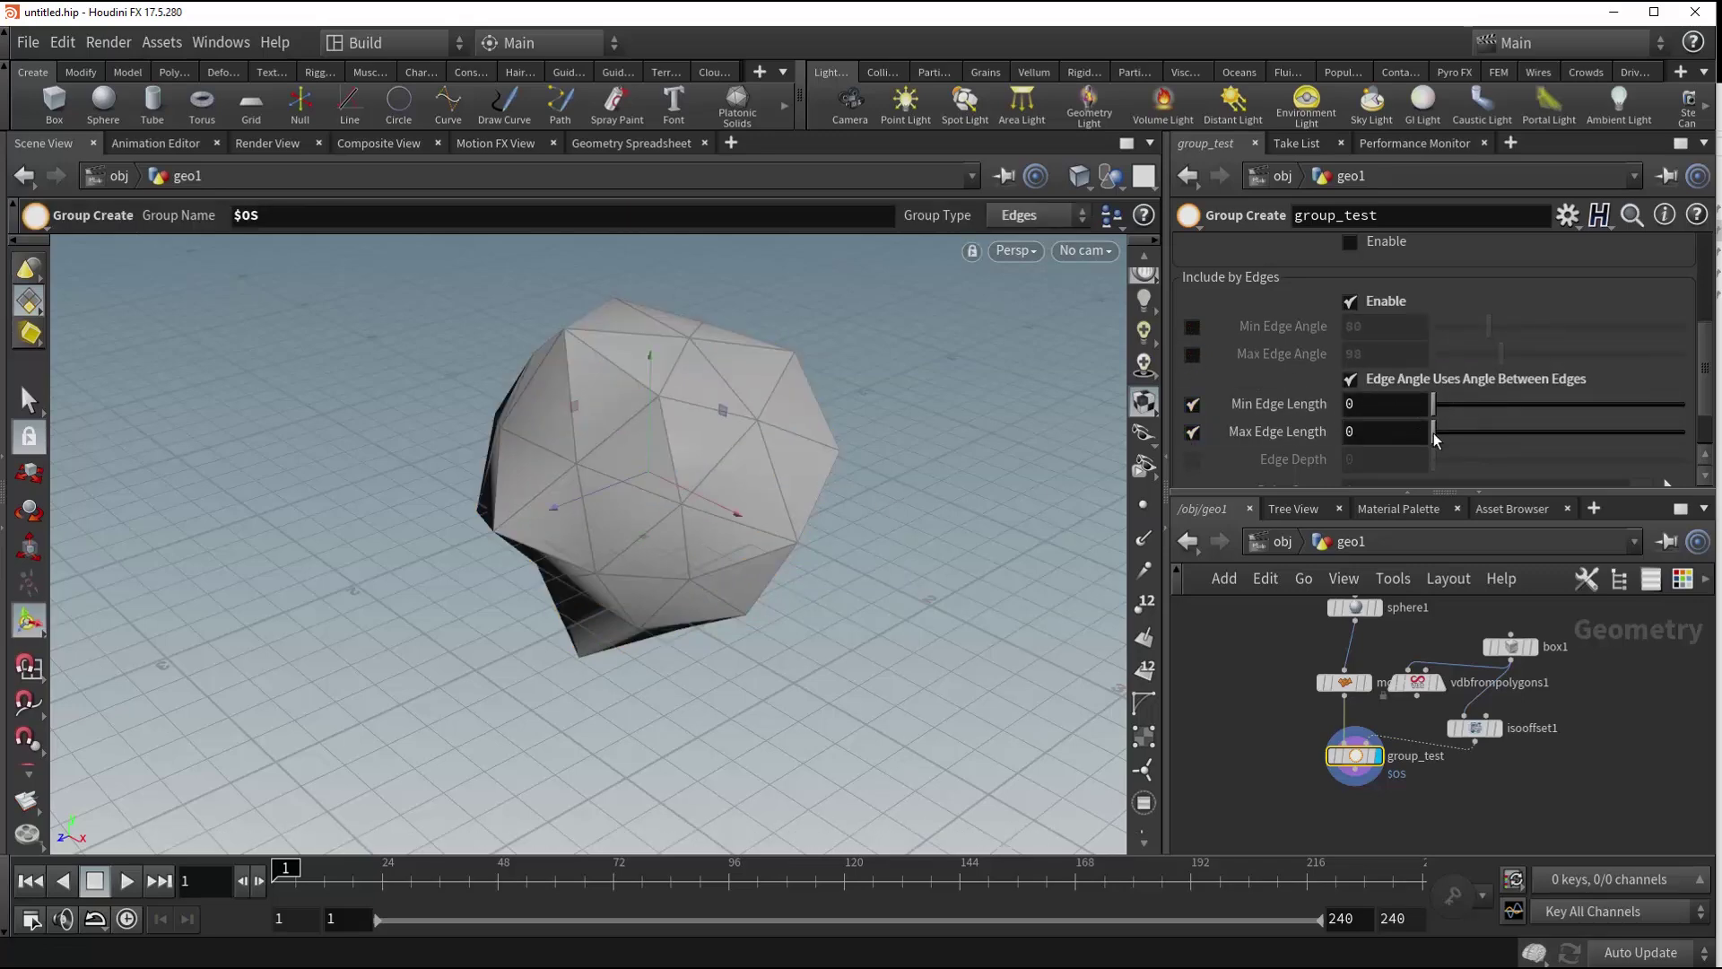
- Set the maximum edge length to 0.56 and inspect the grouped edges around the deformed sphere
{"action": "left_click_drag", "start_coordinate": [1433, 432], "coordinate": [1431, 434]}
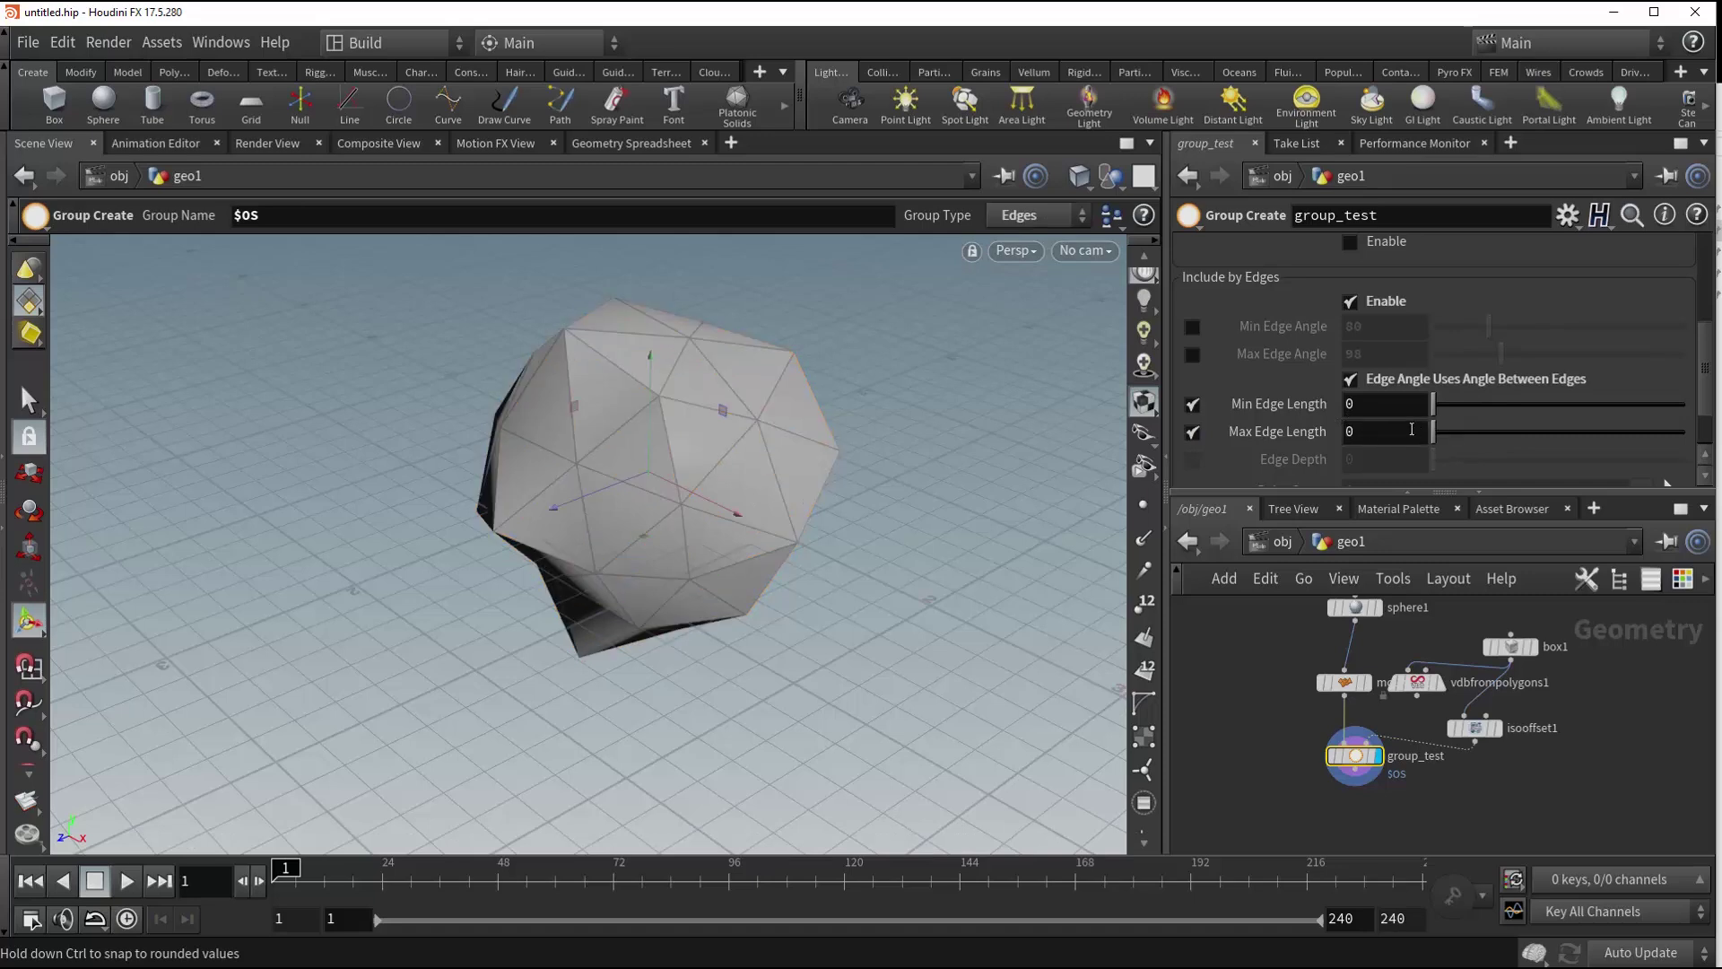
{"action": "middle_click_drag", "start_coordinate": [1398, 430], "coordinate": [1435, 482]}
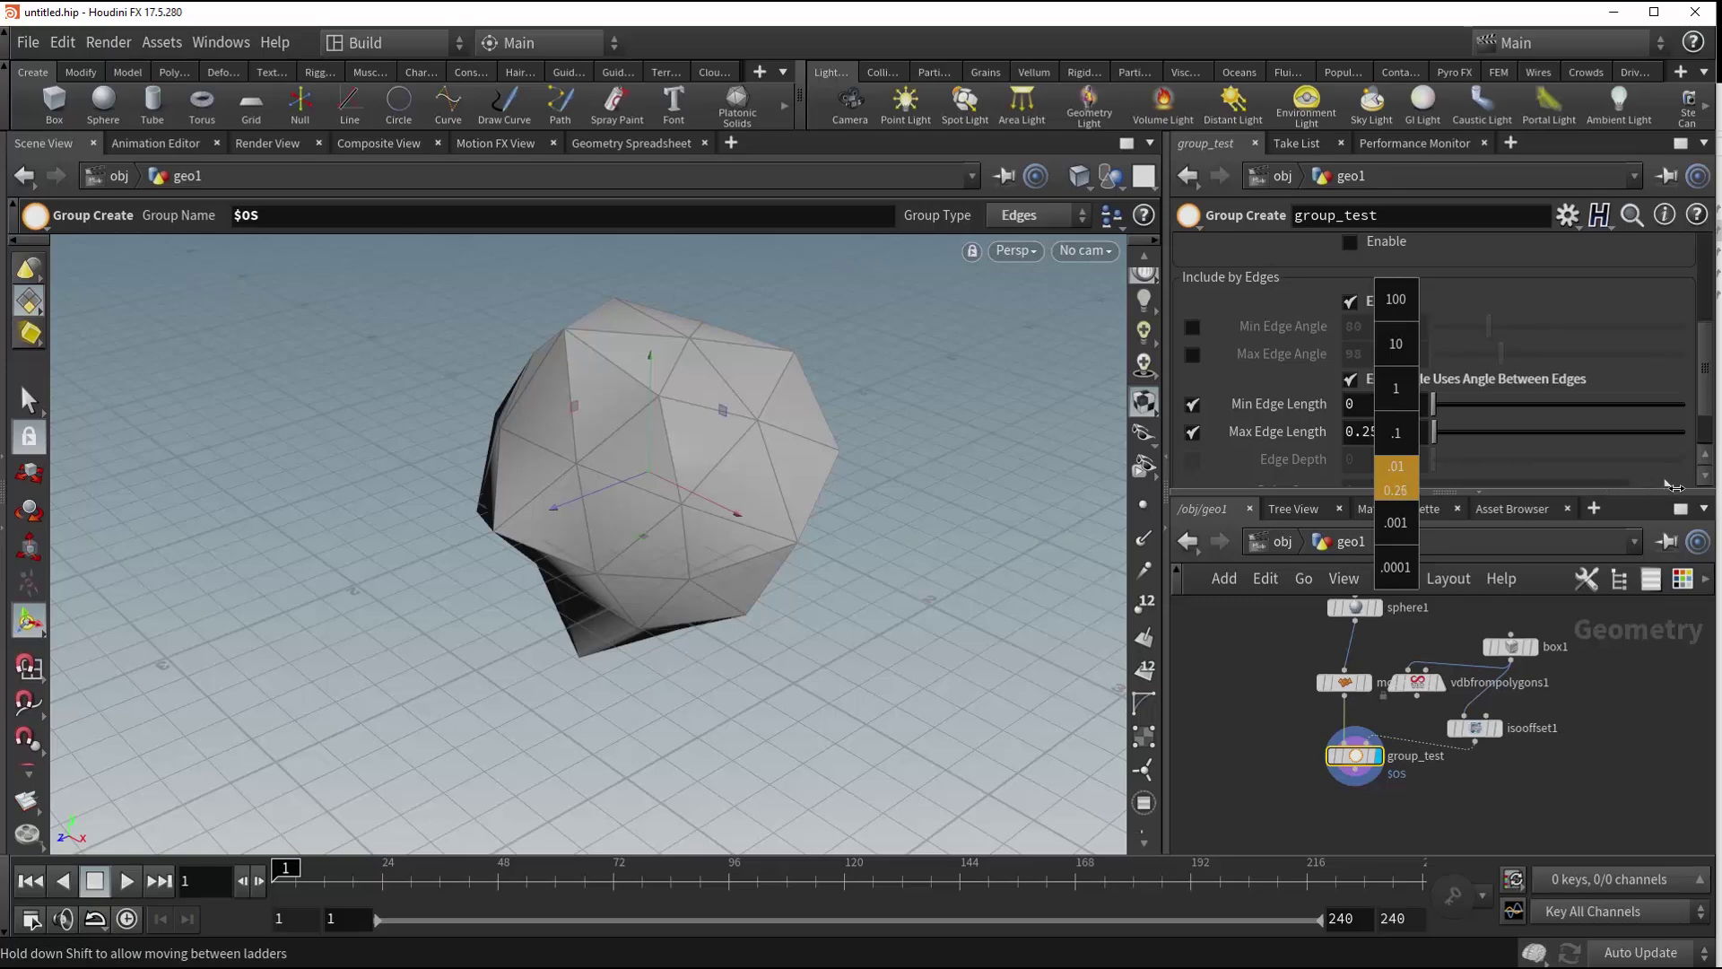
{"action": "middle_click_drag", "start_coordinate": [1396, 480], "coordinate": [1444, 479]}
{"action": "left_click_drag", "start_coordinate": [747, 425], "coordinate": [869, 387], "text": "alt"}
{"action": "key", "text": "Return"}
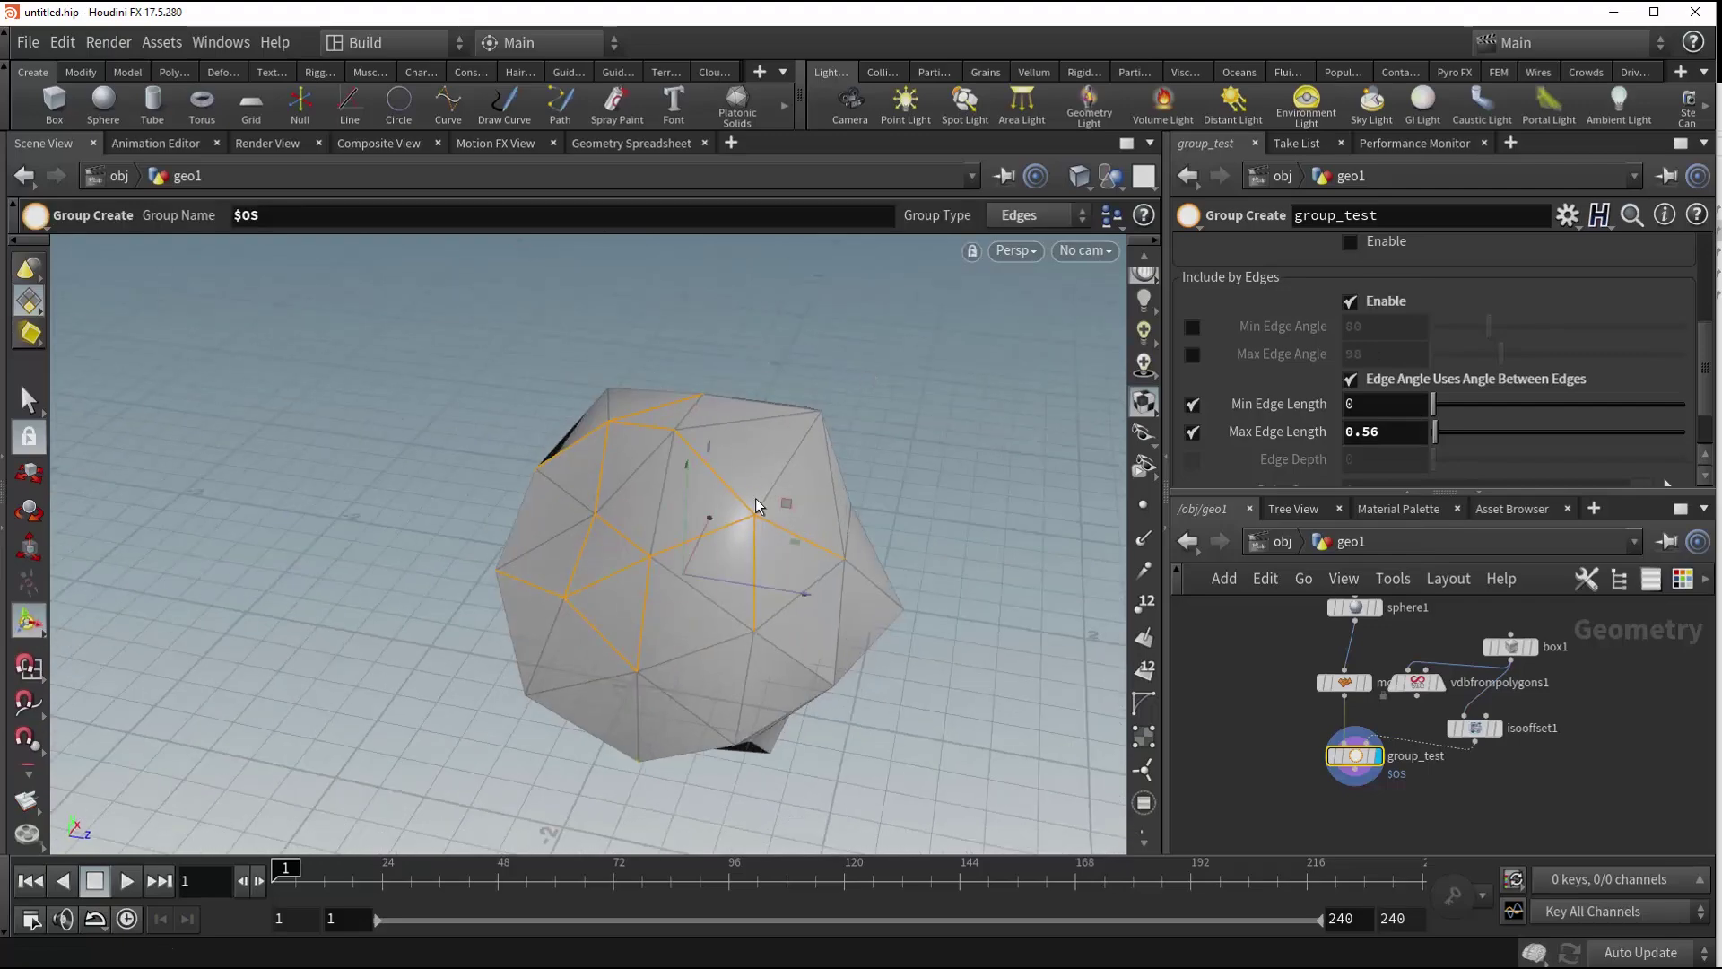
{"action": "left_click_drag", "start_coordinate": [756, 505], "coordinate": [917, 613]}
{"action": "key", "text": "Escape"}
{"action": "key", "text": "Escape"}
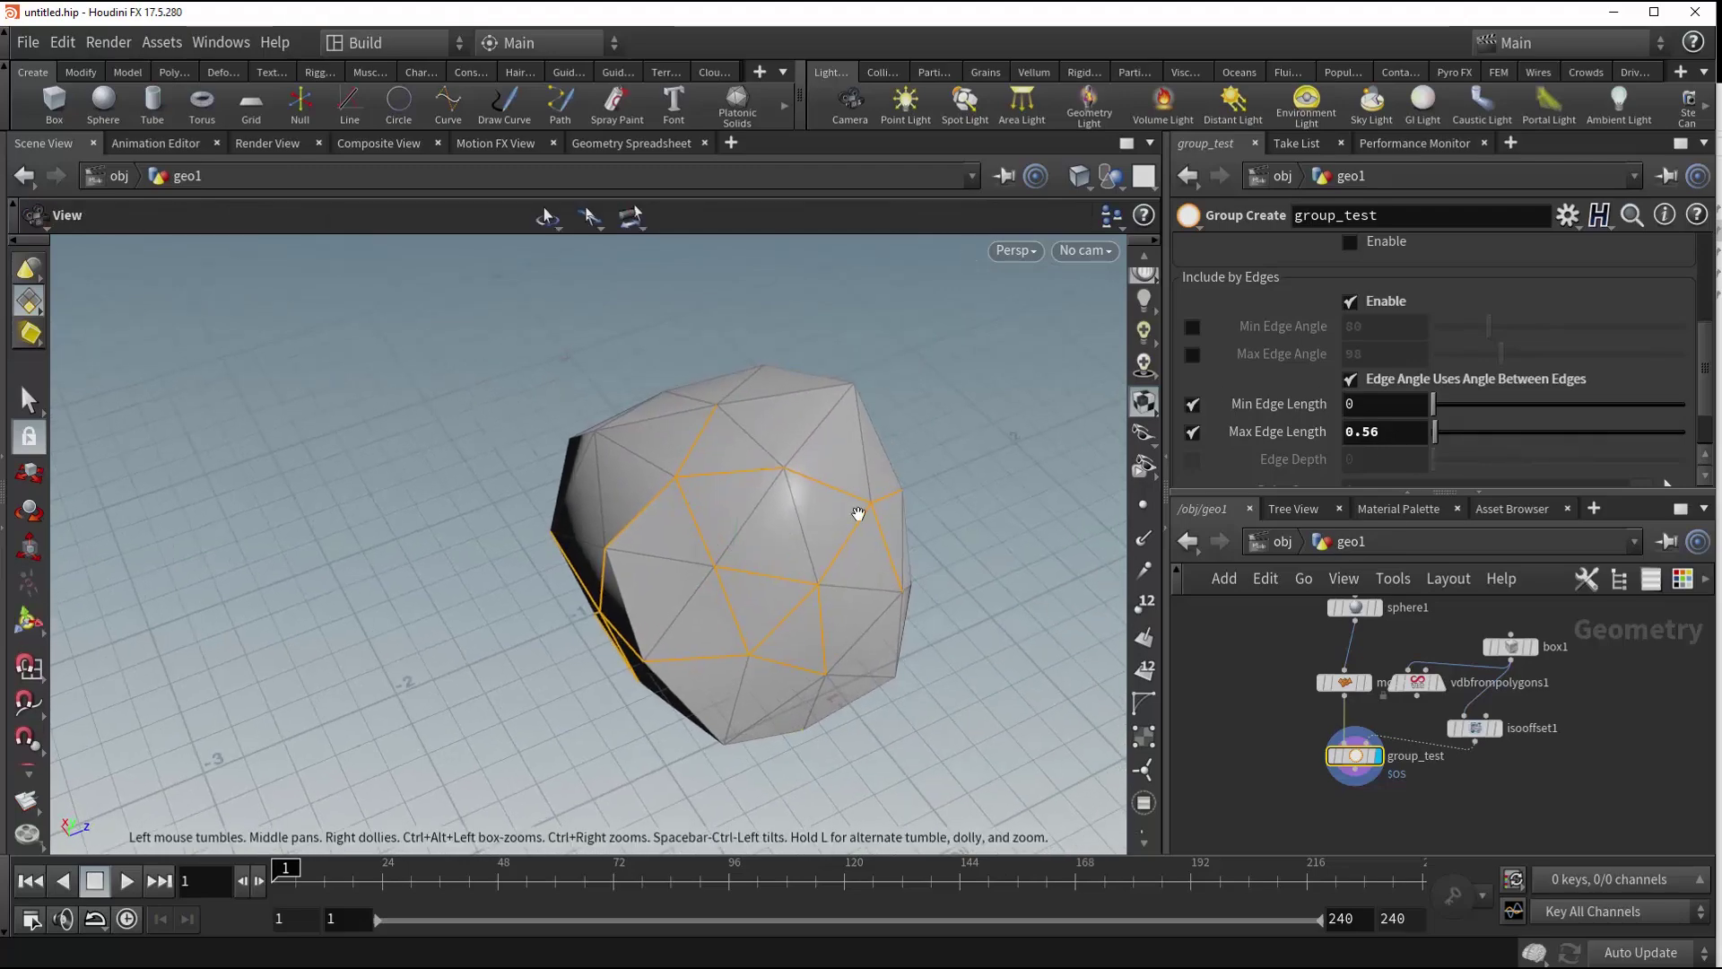
{"action": "left_click_drag", "start_coordinate": [861, 512], "coordinate": [906, 421]}
{"action": "key", "text": "Return"}
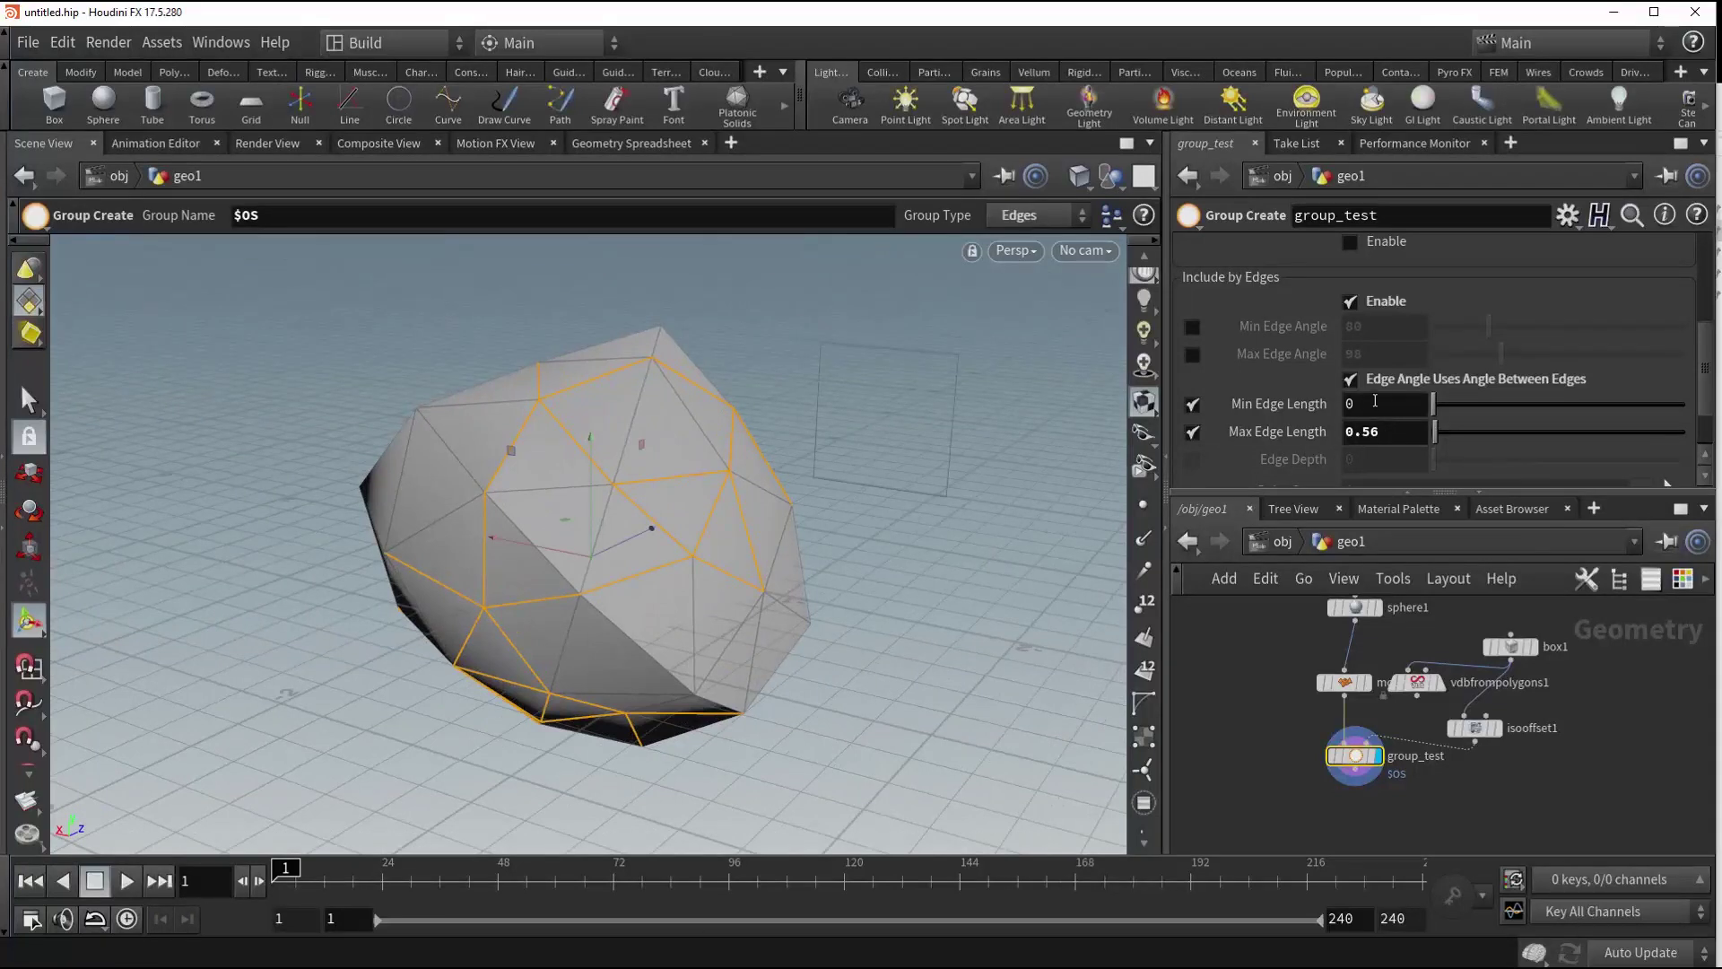
- Set the minimum edge length to 0.5
{"action": "middle_click_drag", "start_coordinate": [1386, 434], "coordinate": [1506, 446]}
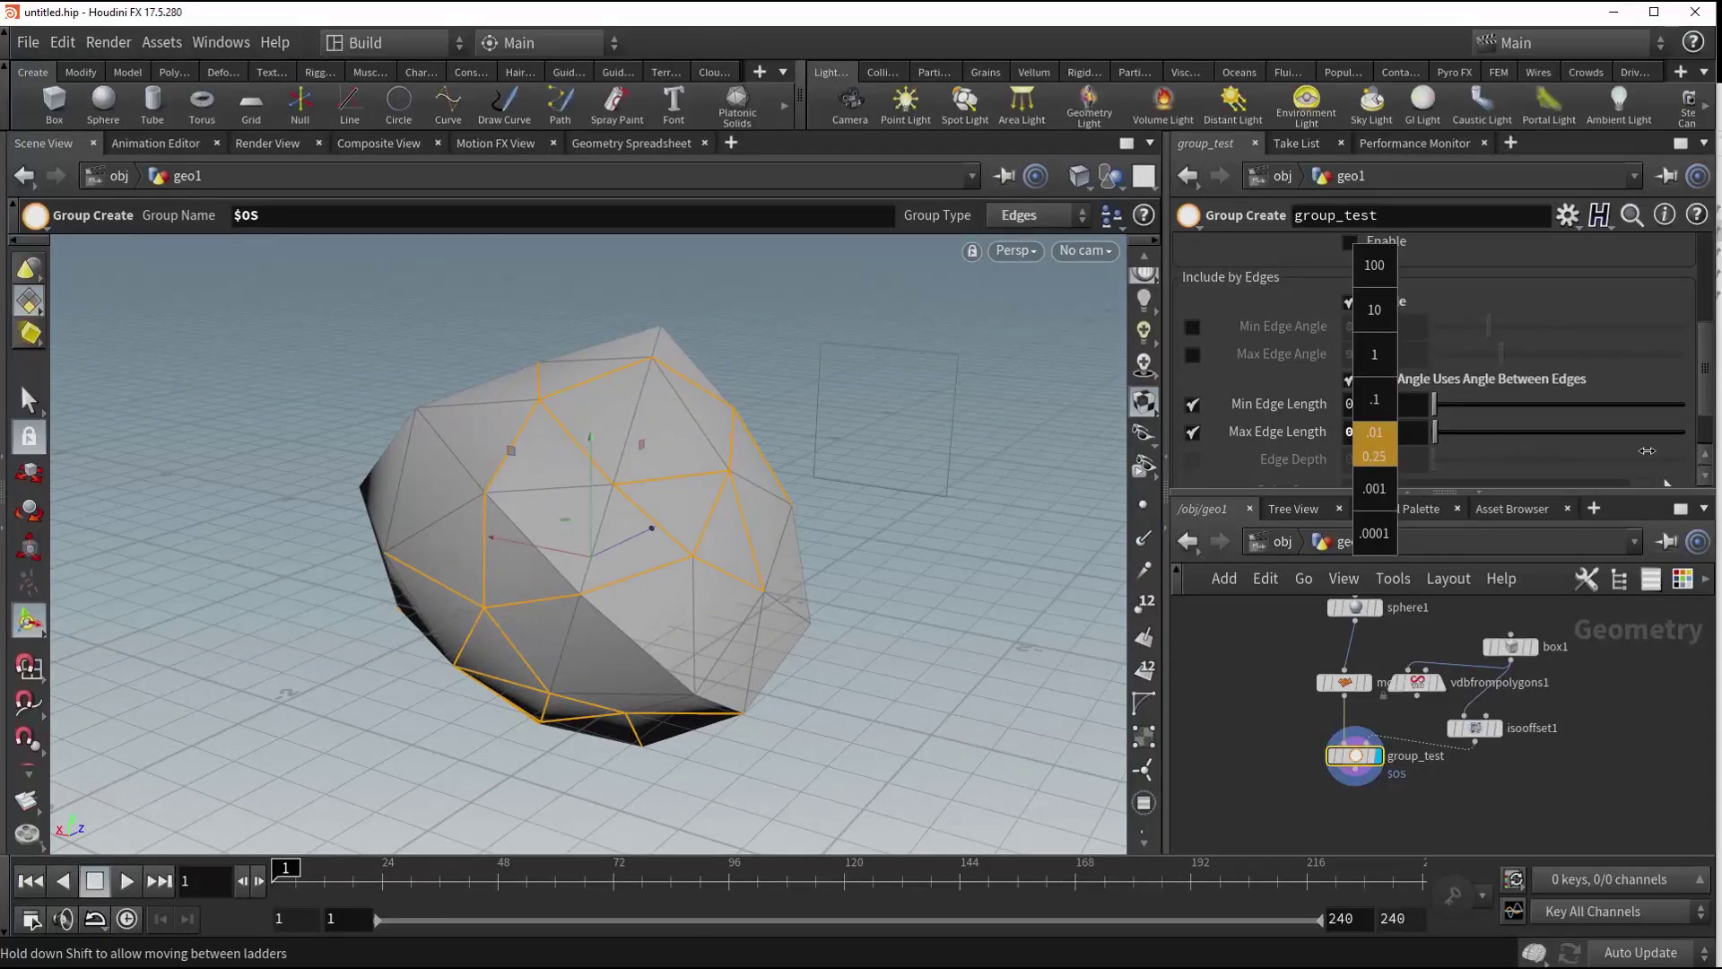
{"action": "mouse_move", "coordinate": [1709, 445]}
{"action": "middle_mouse_down"}
{"action": "mouse_move", "coordinate": [1659, 446]}
{"action": "mouse_move", "coordinate": [1700, 445]}
{"action": "mouse_move", "coordinate": [1677, 446]}
{"action": "middle_mouse_up"}
{"action": "scroll", "coordinate": [1374, 380], "scroll_direction": "down", "scroll_amount": 2}
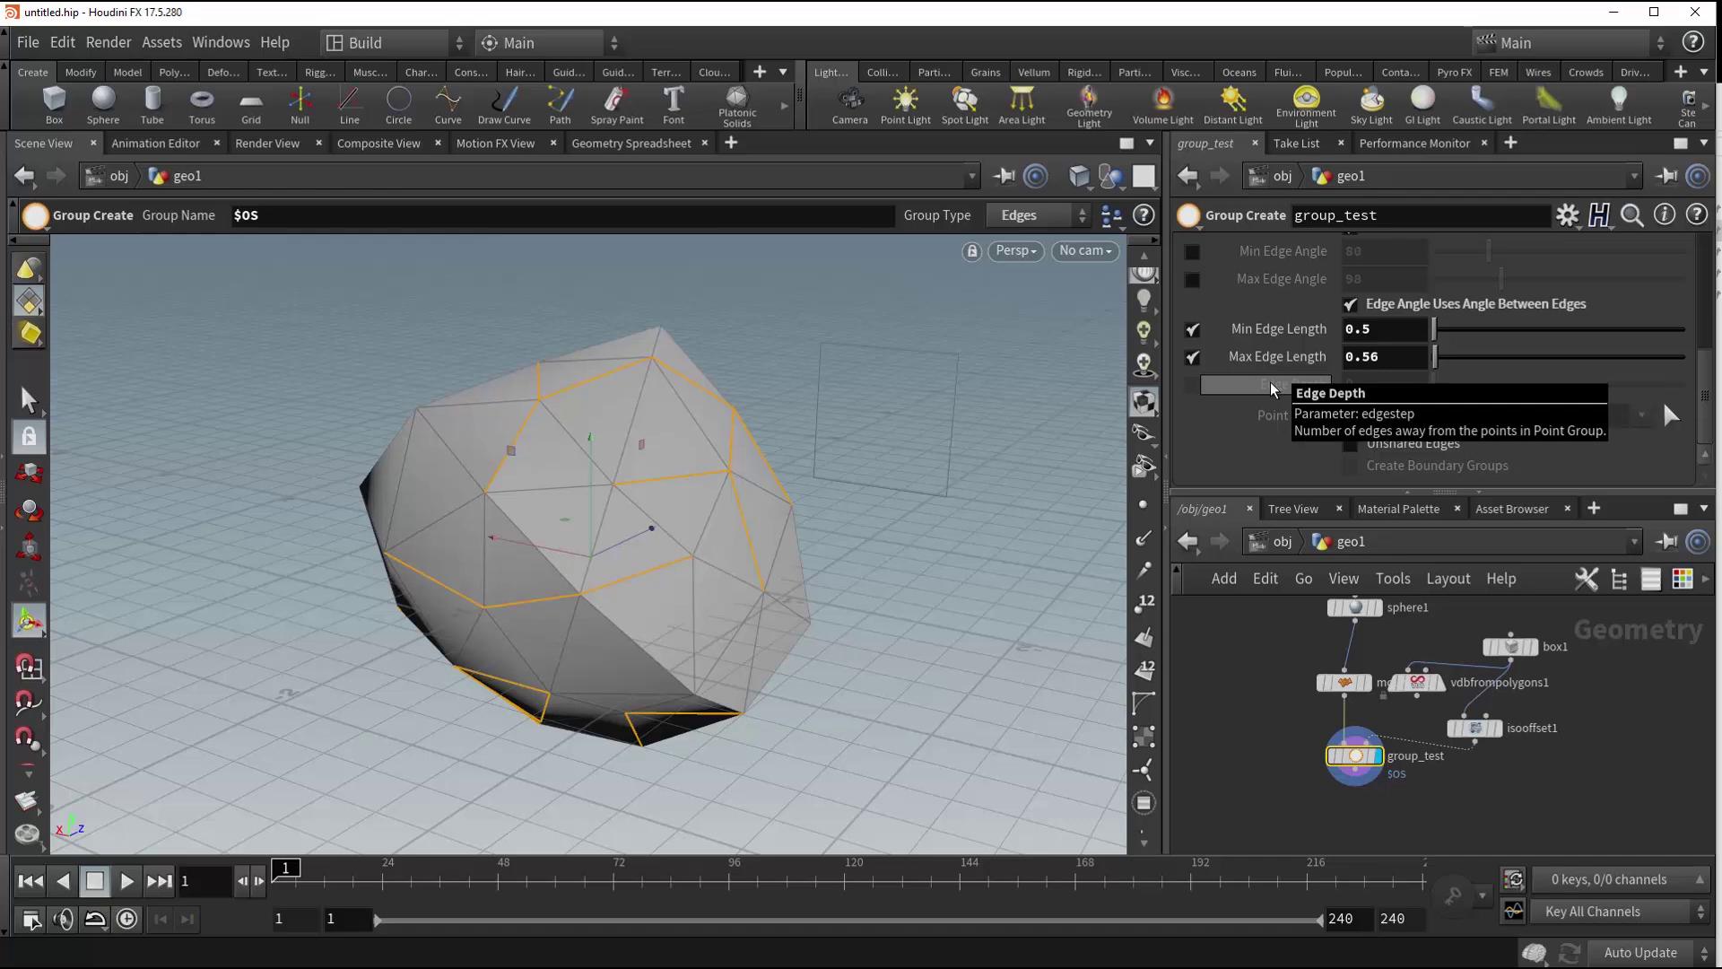
- Disable the minimum and maximum edge length limits
{"action": "scroll", "coordinate": [1306, 389], "scroll_direction": "up", "scroll_amount": 2}
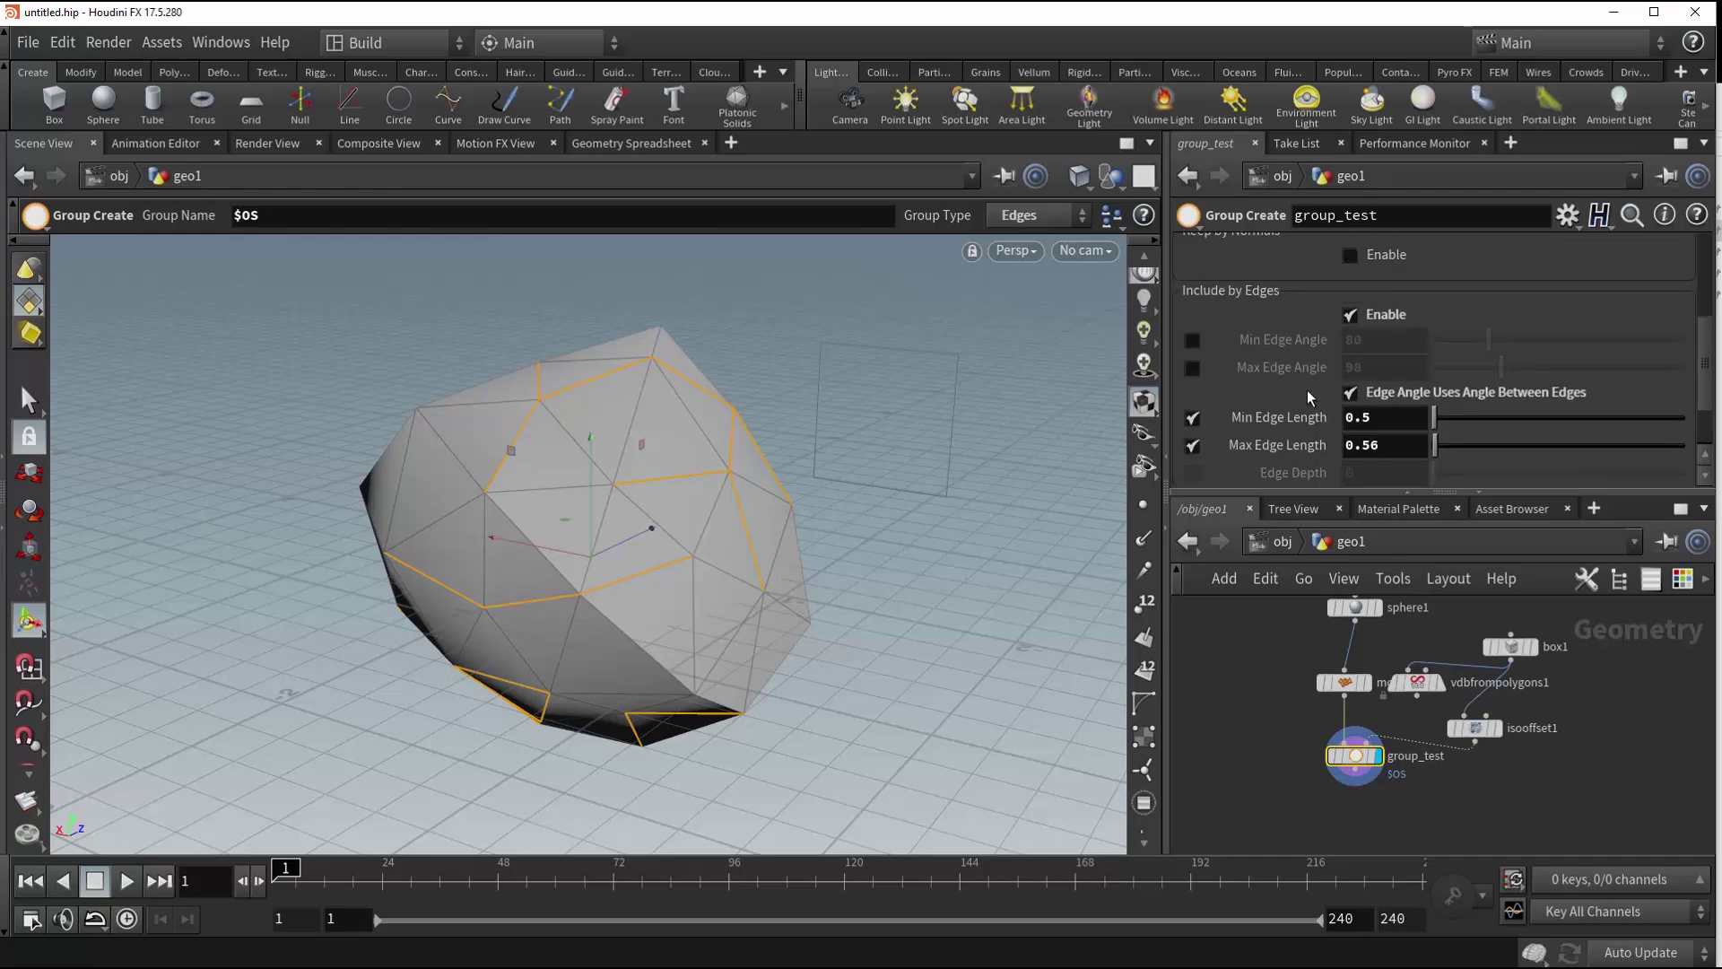
{"action": "left_click", "coordinate": [1192, 418]}
{"action": "left_click", "coordinate": [1191, 445]}
- Change the group type to Points and enable the Edge Depth criterion, opening its point group for editing
{"action": "scroll", "coordinate": [1244, 433], "scroll_direction": "up", "scroll_amount": 5}
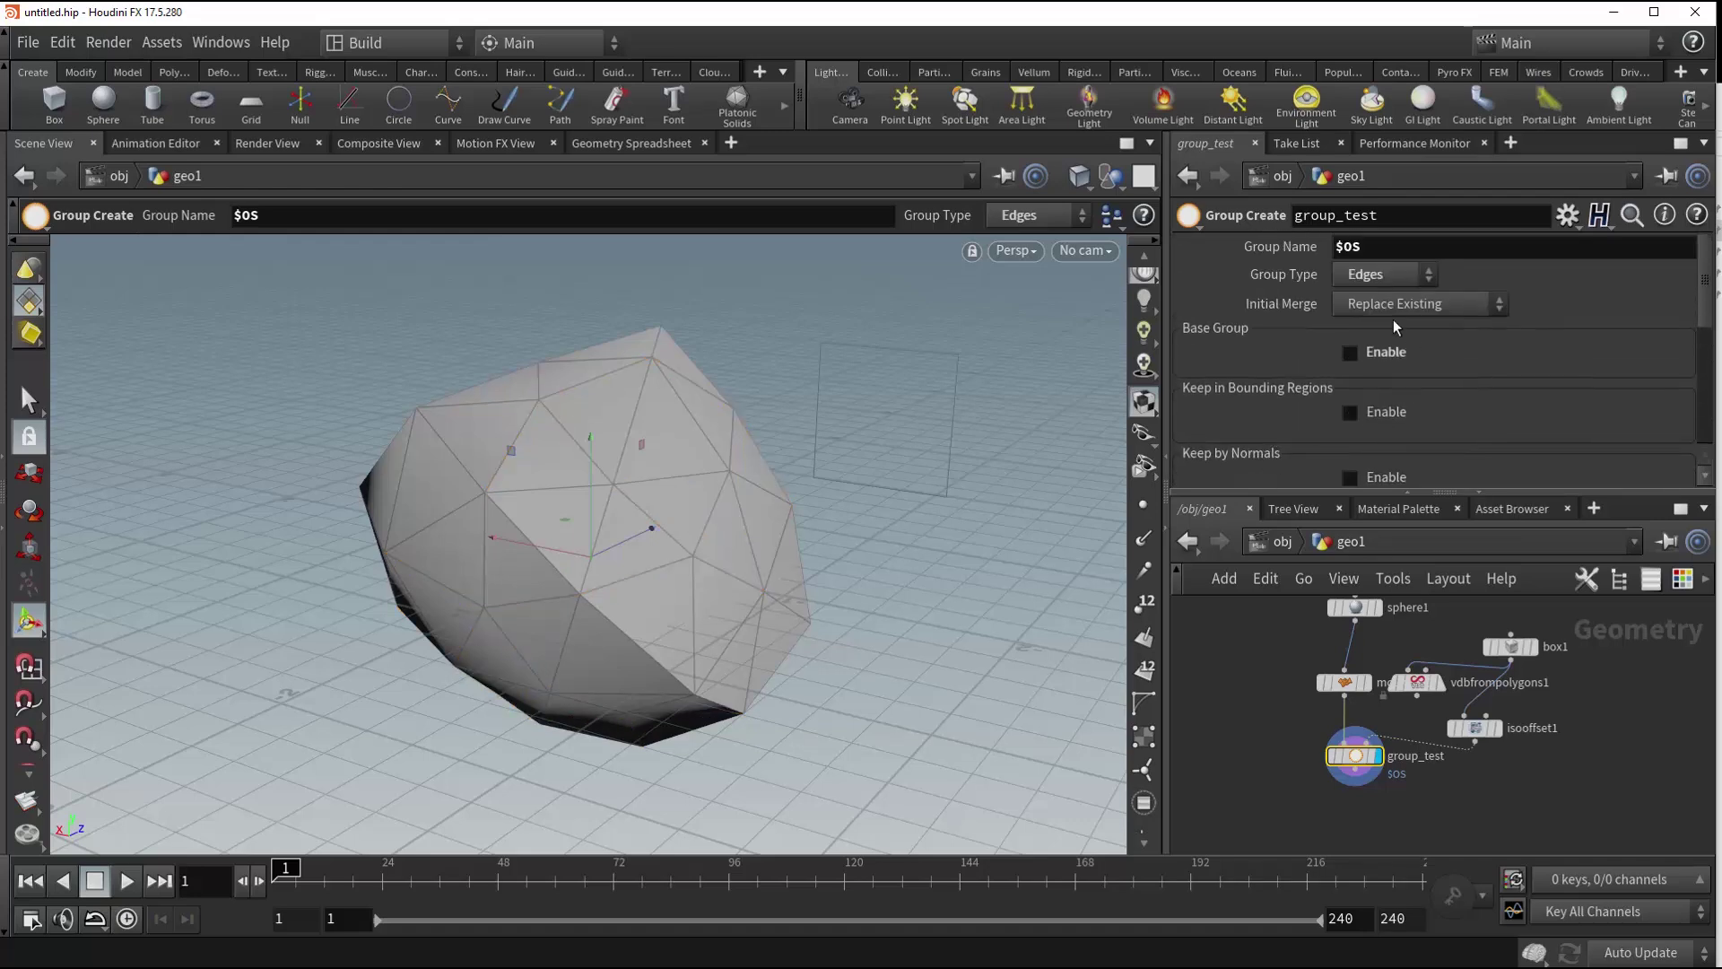
{"action": "left_click", "coordinate": [1354, 277]}
{"action": "left_click", "coordinate": [1385, 324]}
{"action": "scroll", "coordinate": [1288, 359], "scroll_direction": "down", "scroll_amount": 5}
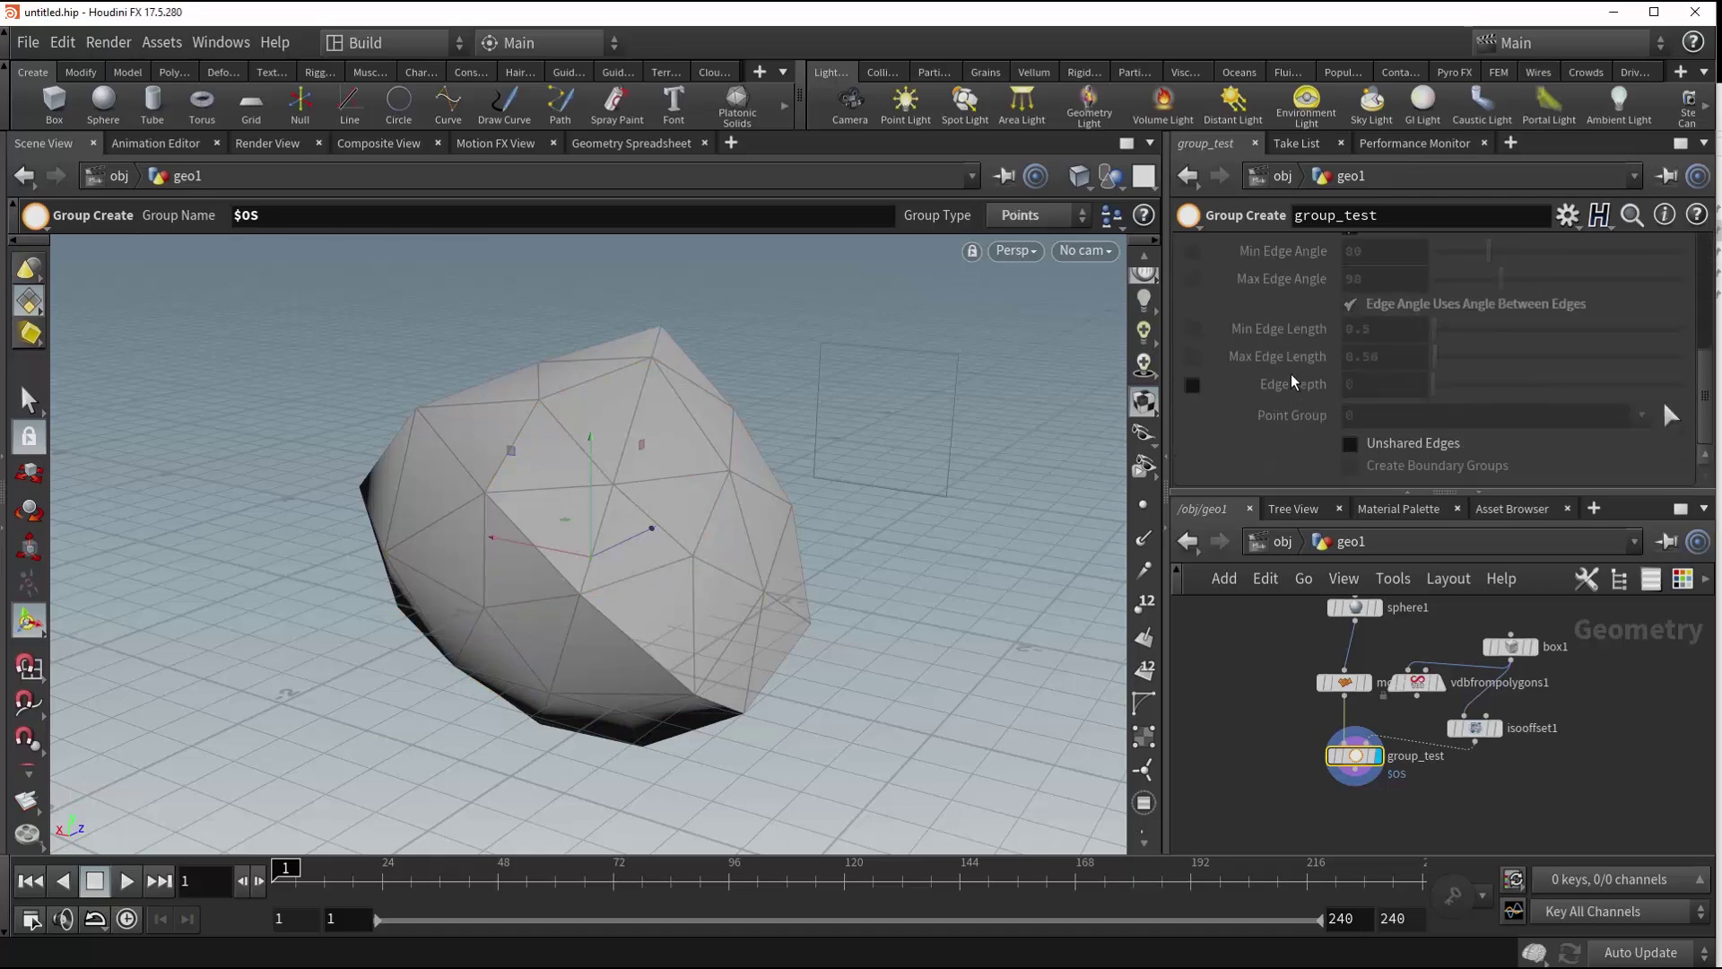
{"action": "left_click", "coordinate": [1192, 384]}
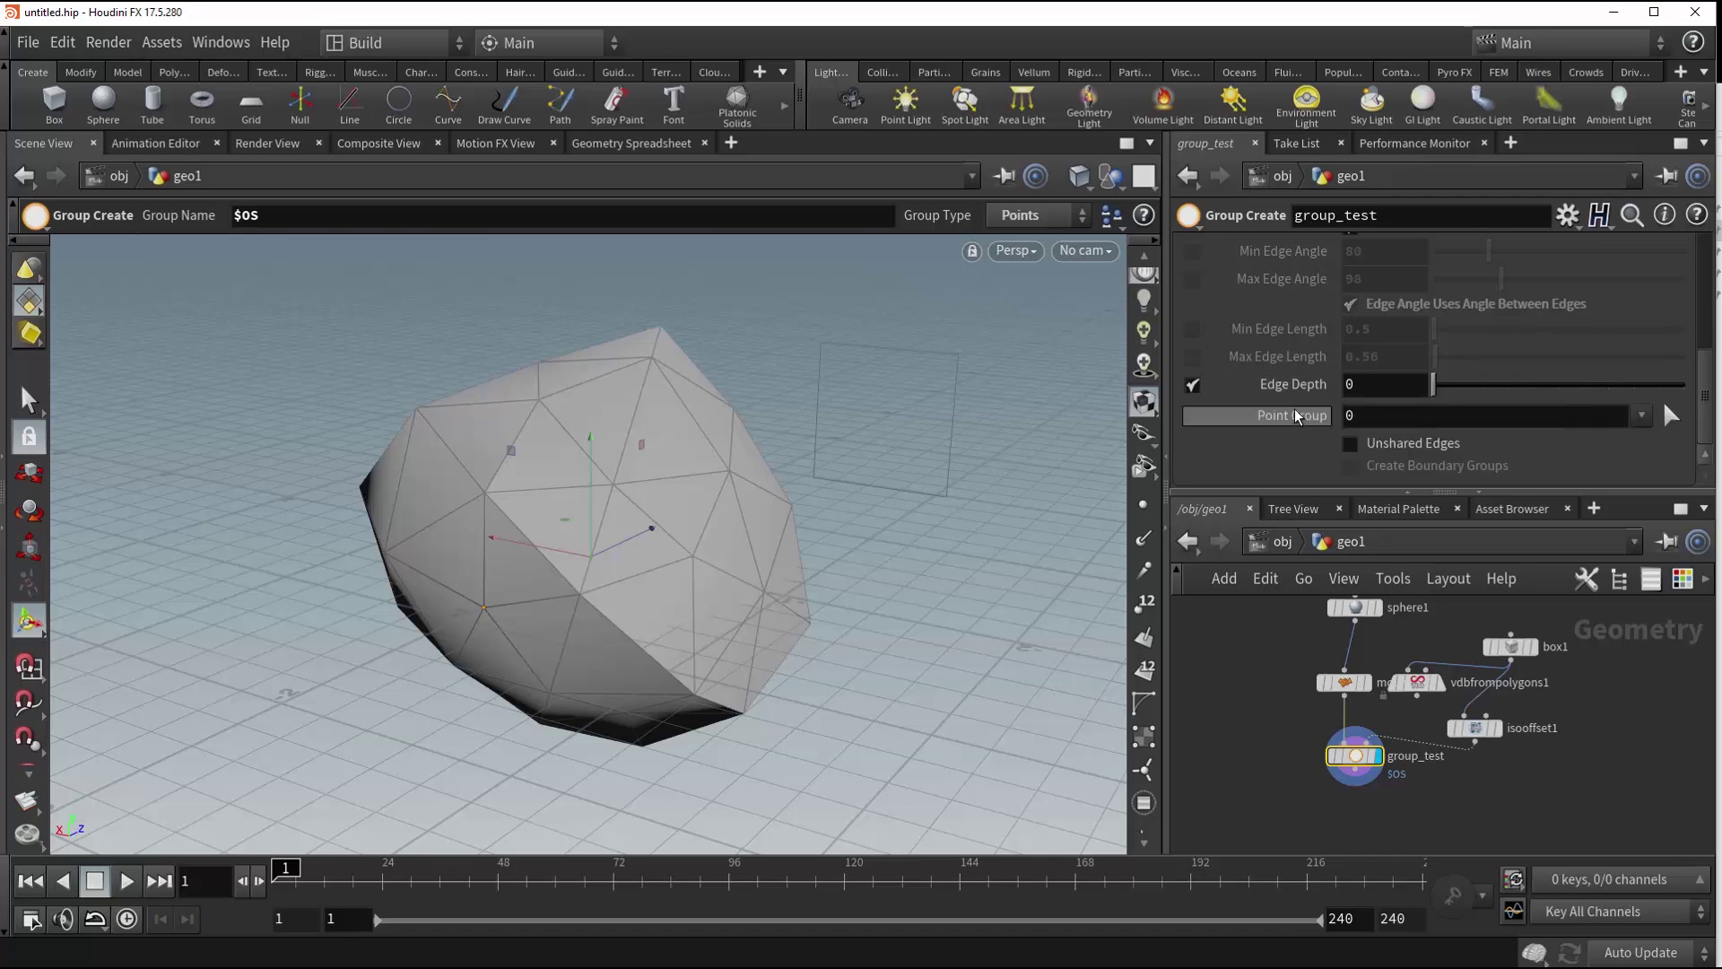
{"action": "left_click", "coordinate": [1358, 416]}
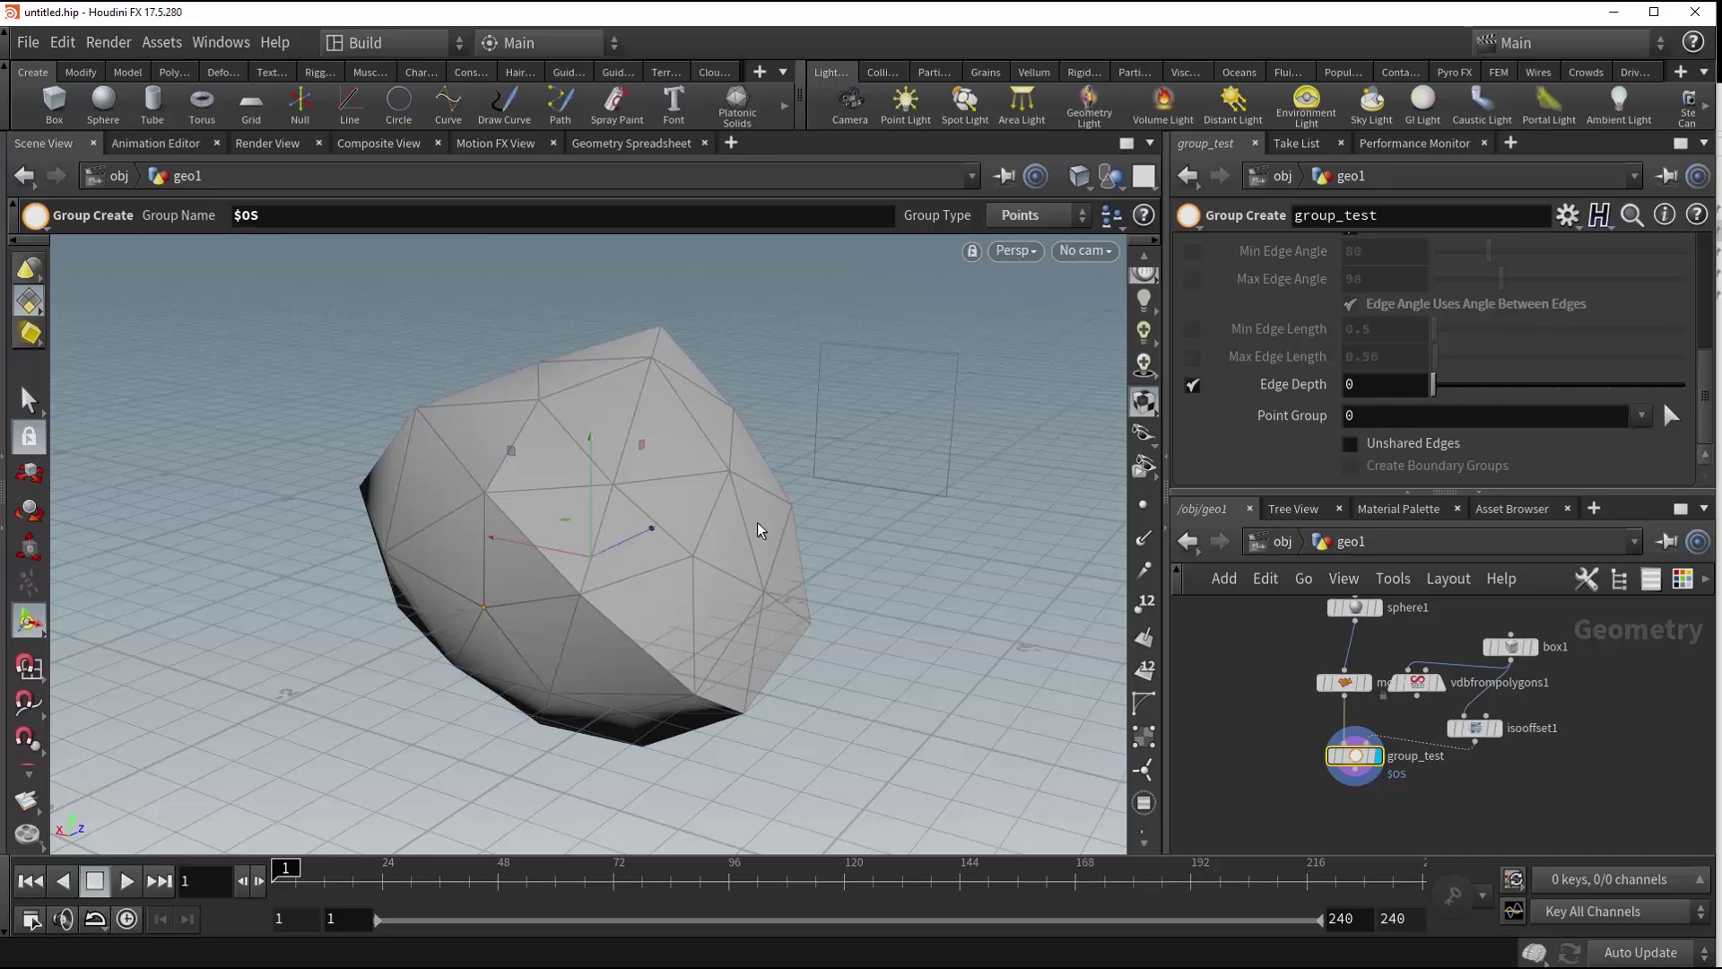
- Display the point numbers briefly to locate point 0 on the deformed sphere
{"action": "key", "text": "Escape"}
{"action": "left_click_drag", "start_coordinate": [642, 644], "coordinate": [759, 575]}
{"action": "middle_click_drag", "start_coordinate": [386, 620], "coordinate": [622, 568], "text": "alt"}
{"action": "right_click_drag", "start_coordinate": [623, 568], "coordinate": [788, 543], "text": "alt"}
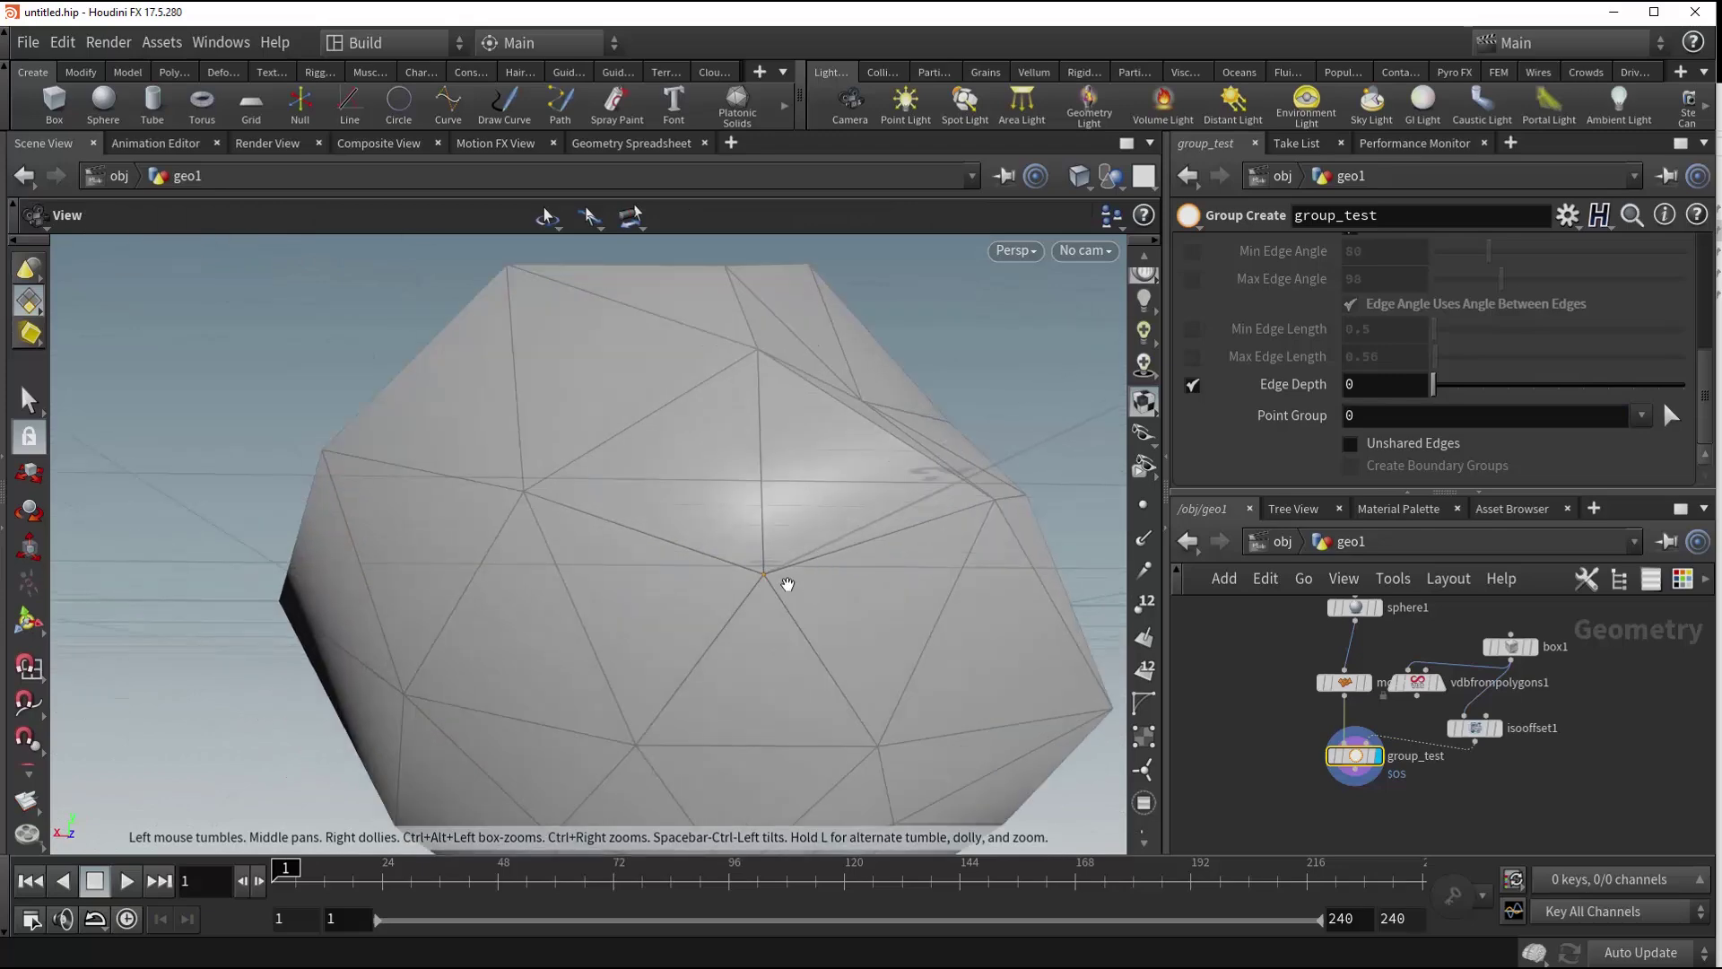
{"action": "left_click_drag", "start_coordinate": [784, 583], "coordinate": [799, 570], "text": "alt"}
{"action": "left_click", "coordinate": [1145, 603]}
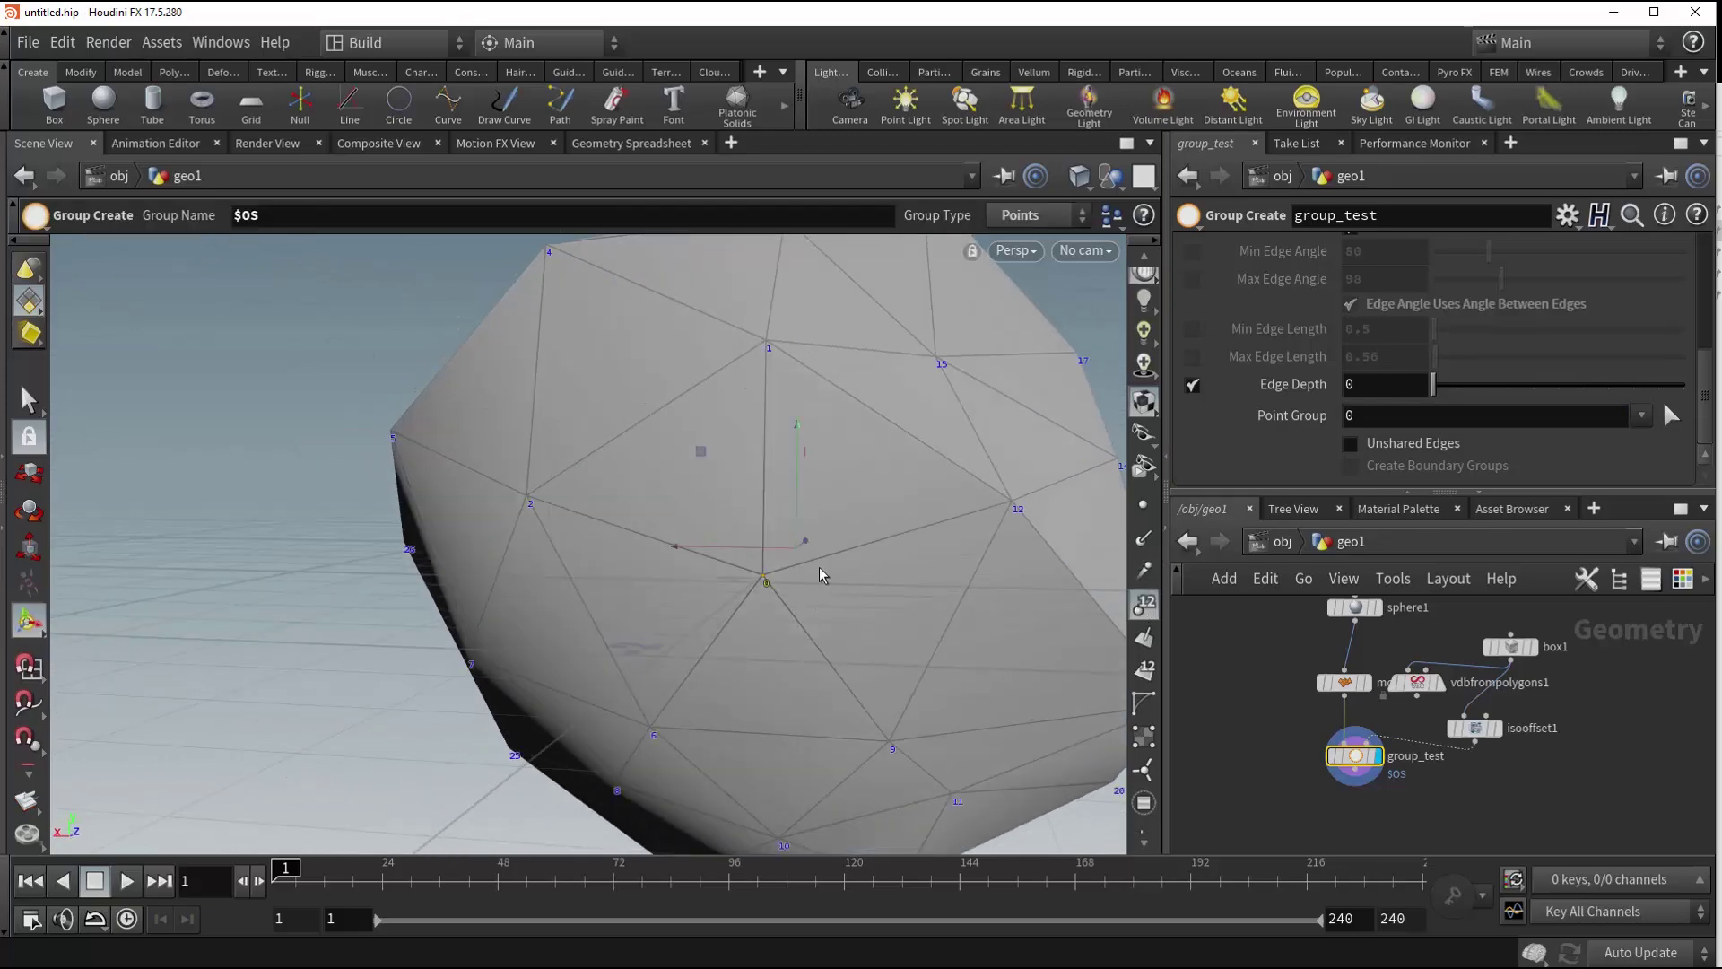
{"action": "left_click", "coordinate": [1144, 602]}
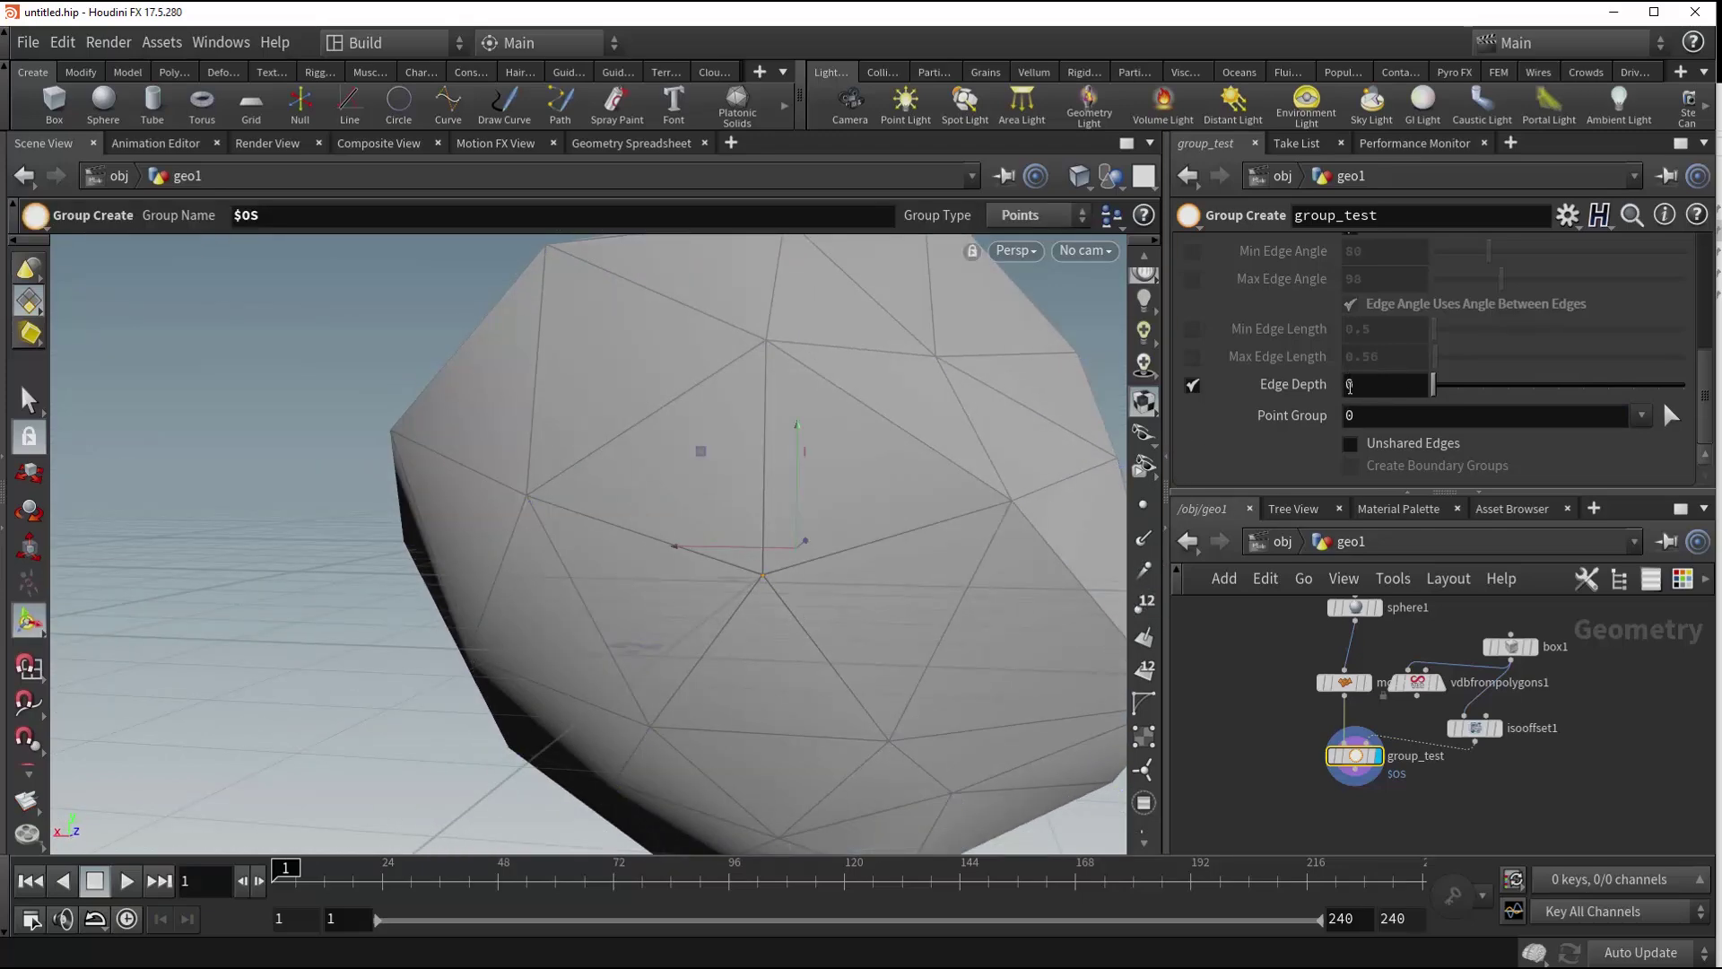
- Raise the Edge Depth to 4 and inspect the points grouped around point 0
{"action": "key", "text": "Escape"}
{"action": "left_click_drag", "start_coordinate": [842, 619], "coordinate": [874, 606]}
{"action": "middle_click_drag", "start_coordinate": [874, 607], "coordinate": [810, 597], "text": "alt"}
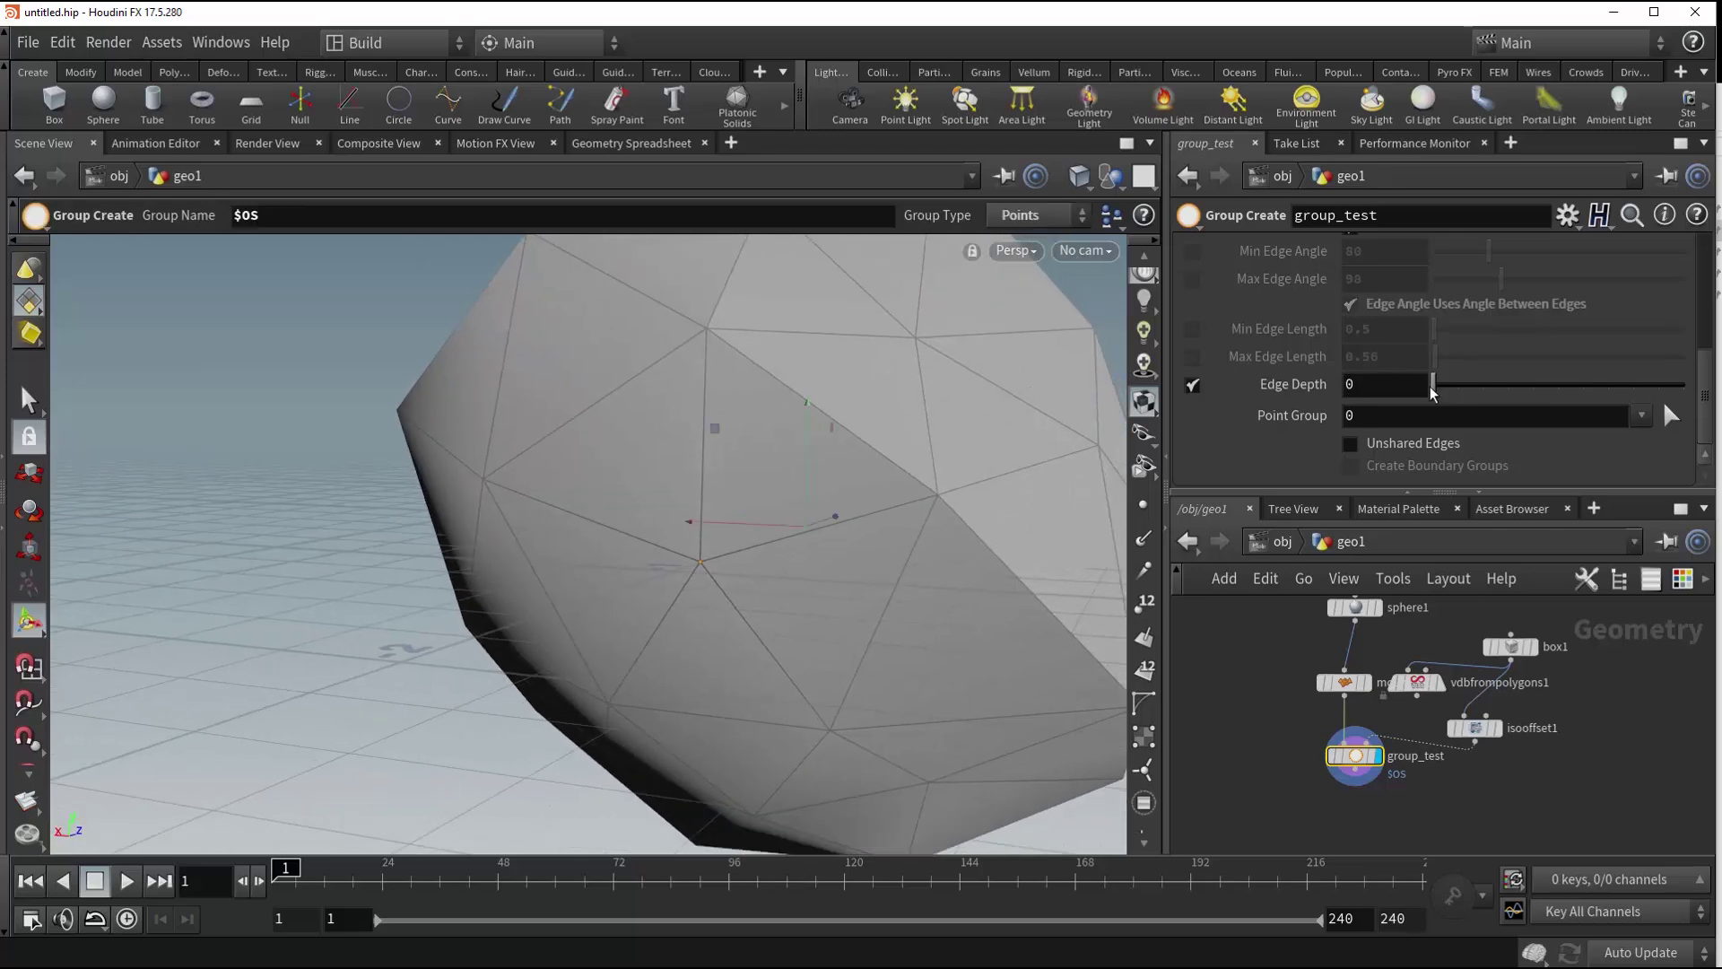
{"action": "left_click_drag", "start_coordinate": [1437, 389], "coordinate": [1455, 390]}
{"action": "key", "text": "alt"}
{"action": "left_click_drag", "start_coordinate": [983, 521], "coordinate": [906, 457]}
{"action": "left_click_drag", "start_coordinate": [1459, 388], "coordinate": [1535, 392]}
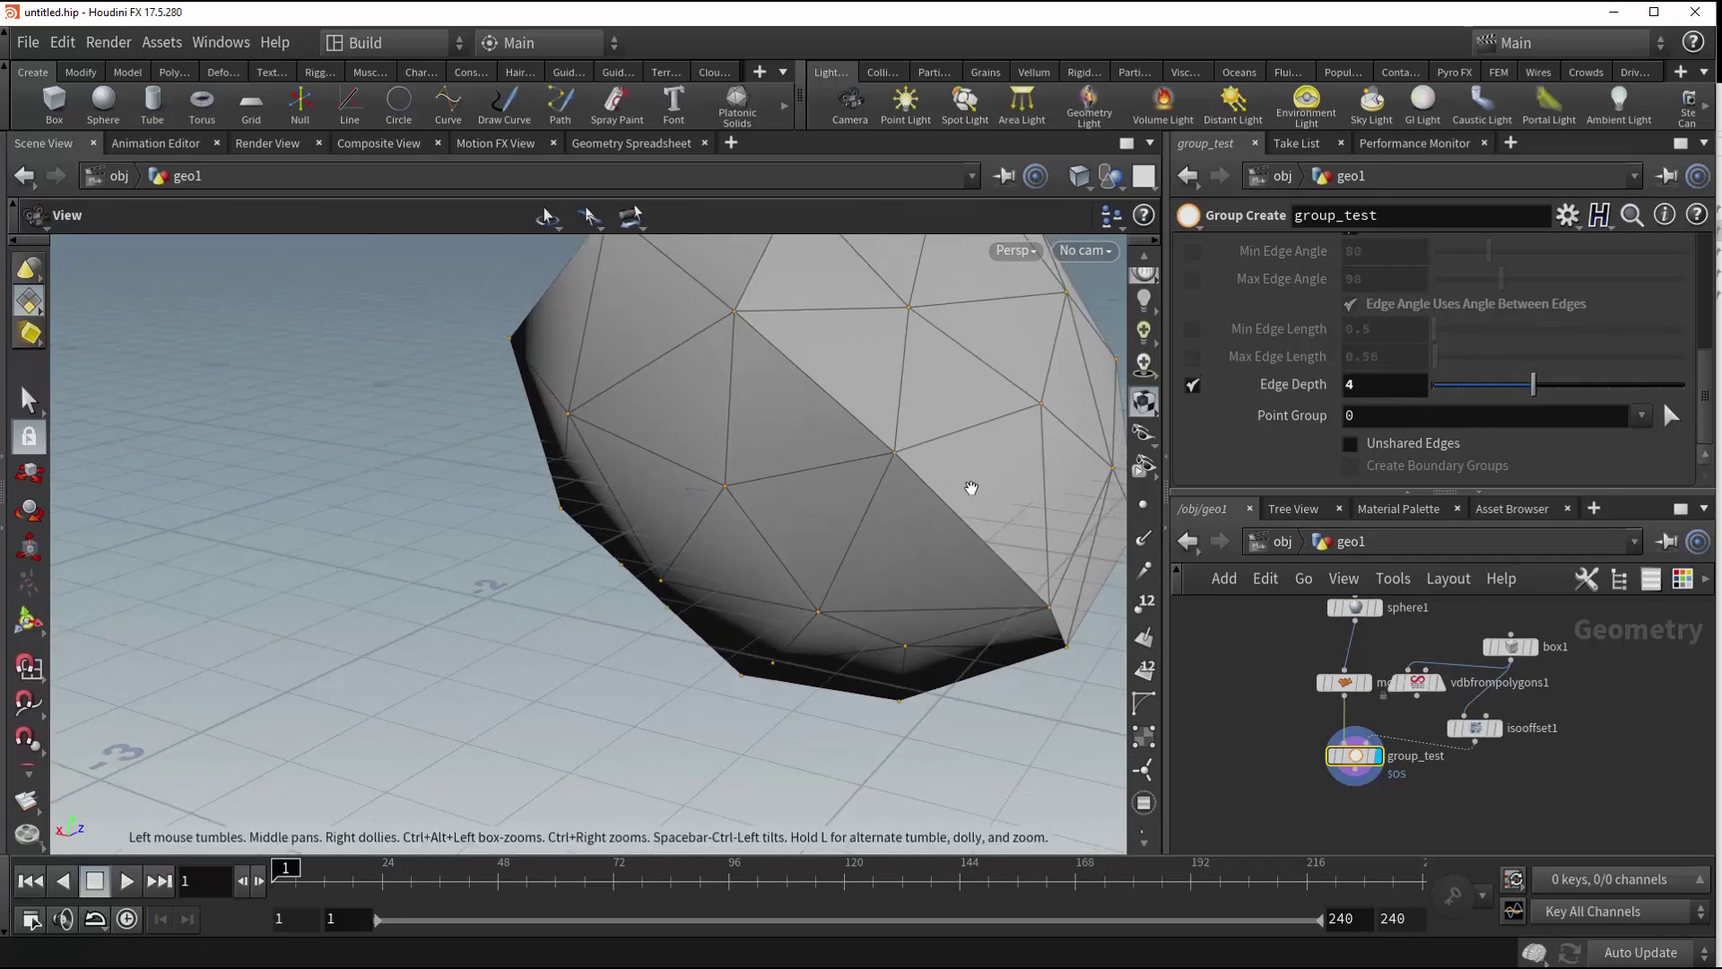
{"action": "left_click_drag", "start_coordinate": [972, 487], "coordinate": [807, 538]}
{"action": "key", "text": "Return"}
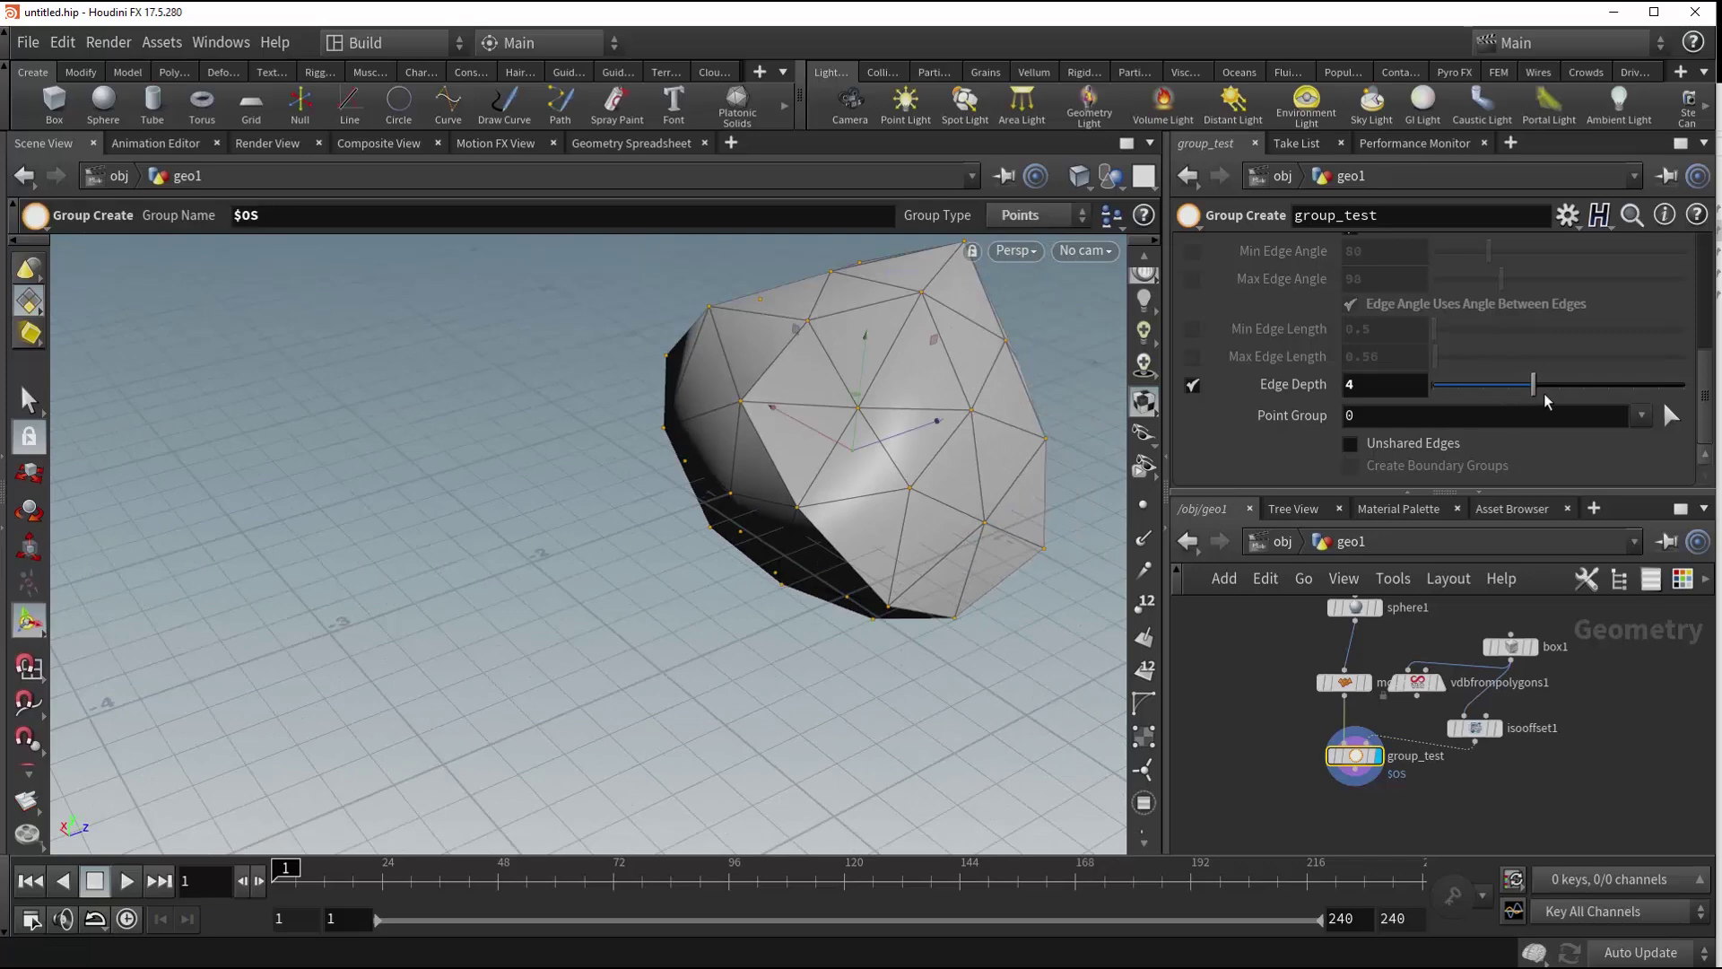
- Set the Edge Depth to 1 and view the grouped points around point 0
{"action": "left_click_drag", "start_coordinate": [1529, 395], "coordinate": [1460, 394]}
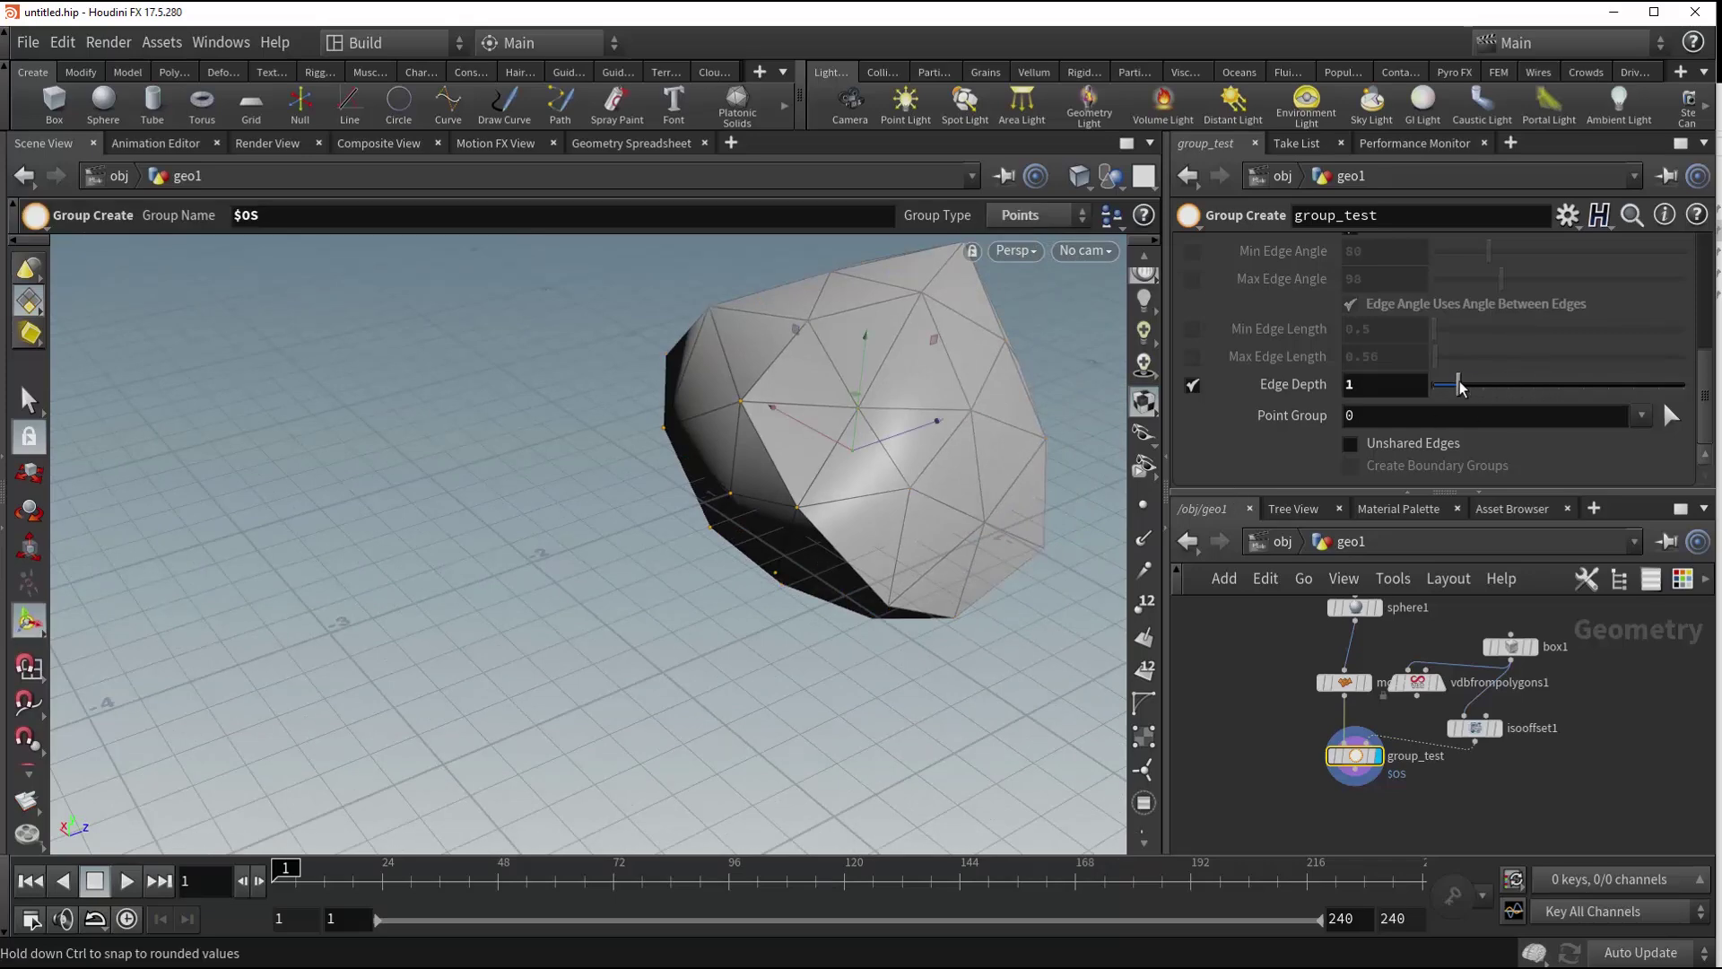
{"action": "key", "text": "Escape"}
{"action": "left_click_drag", "start_coordinate": [840, 464], "coordinate": [717, 475]}
{"action": "key", "text": "Return"}
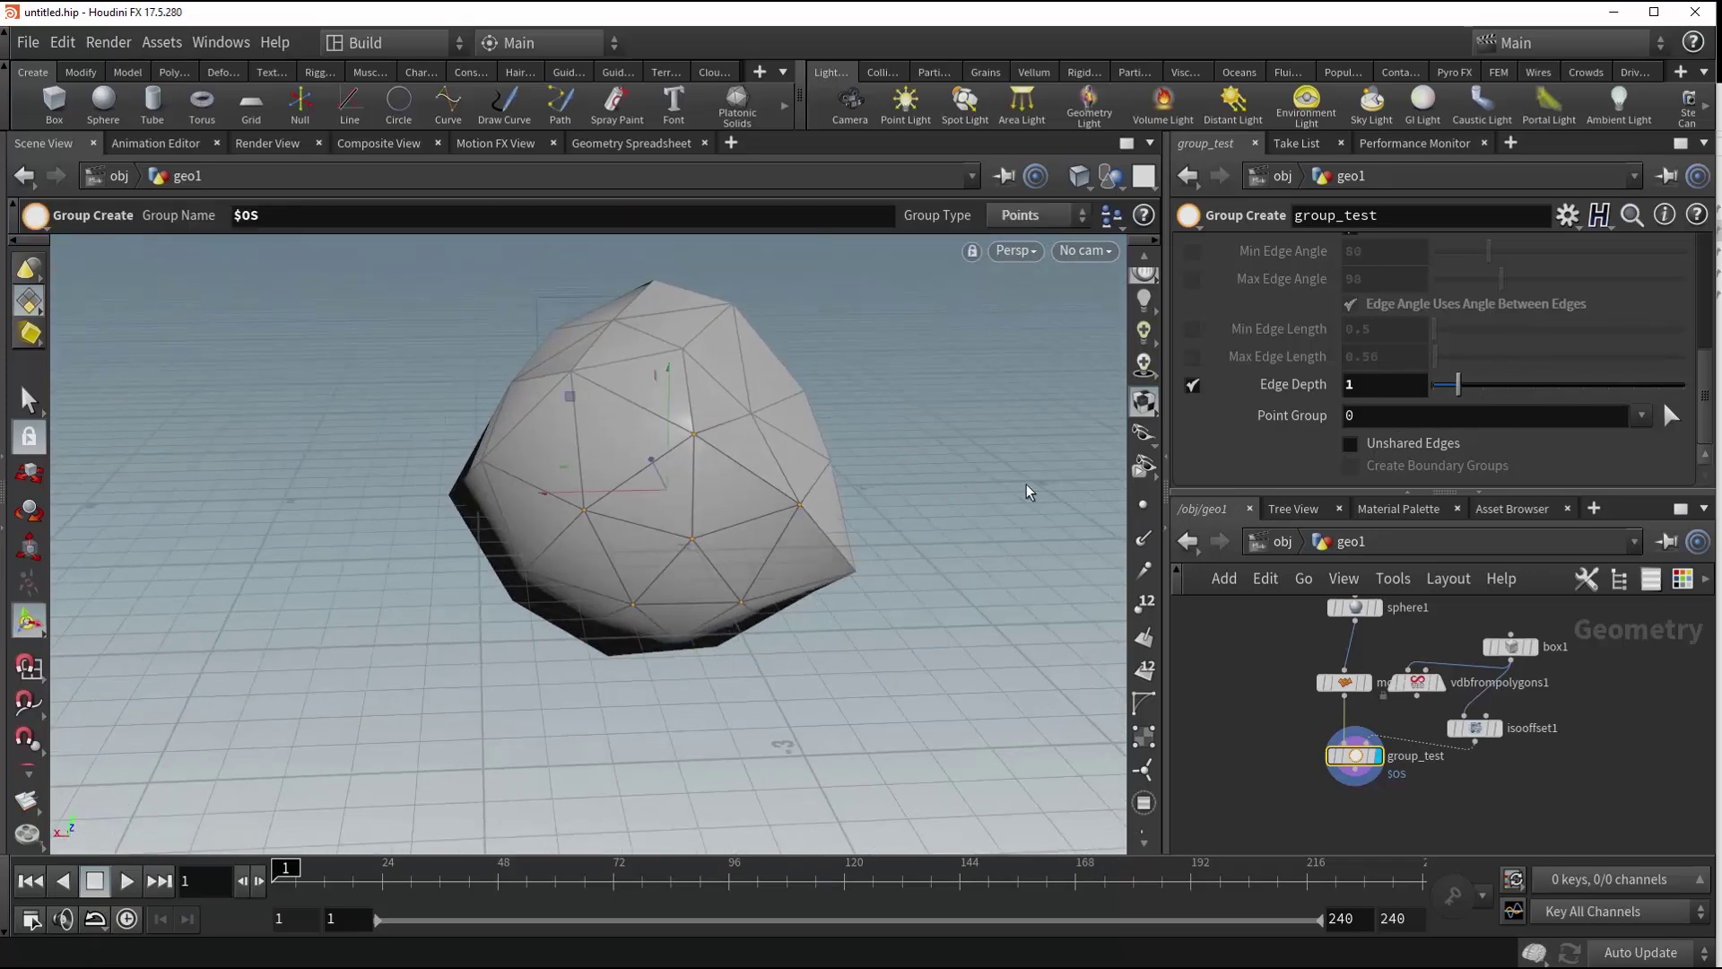
- Disable the Edge Depth criterion and enable Unshared Edges
{"action": "left_click", "coordinate": [1192, 385]}
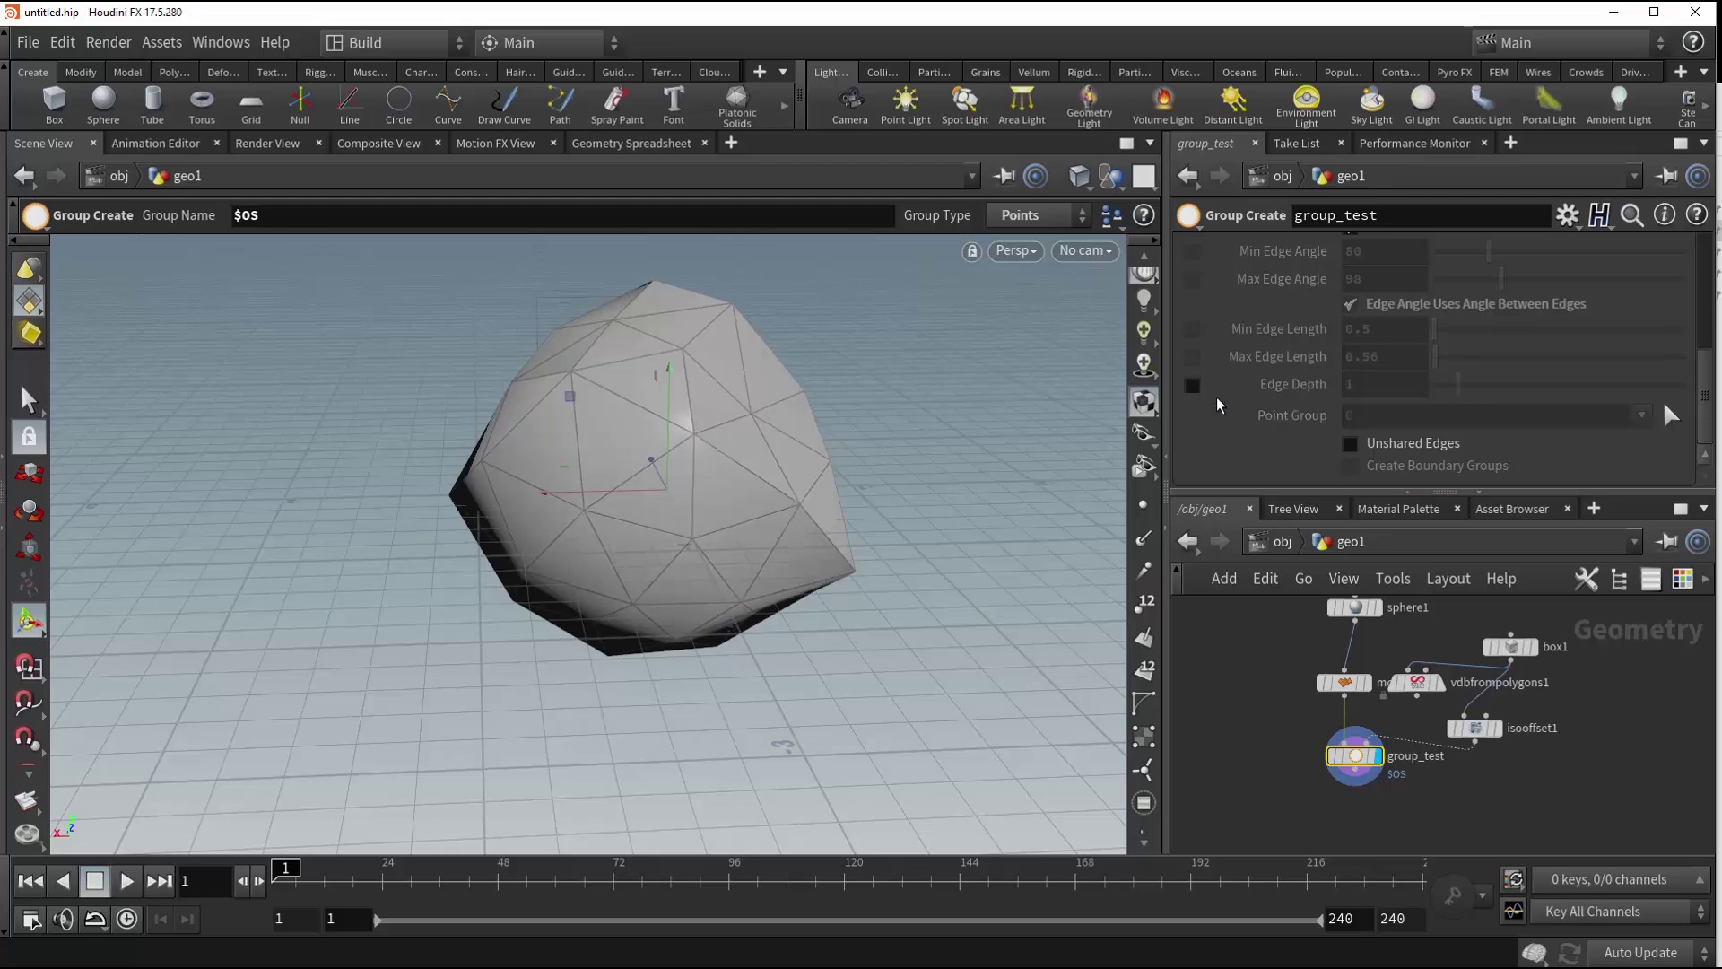
{"action": "left_click", "coordinate": [1350, 445]}
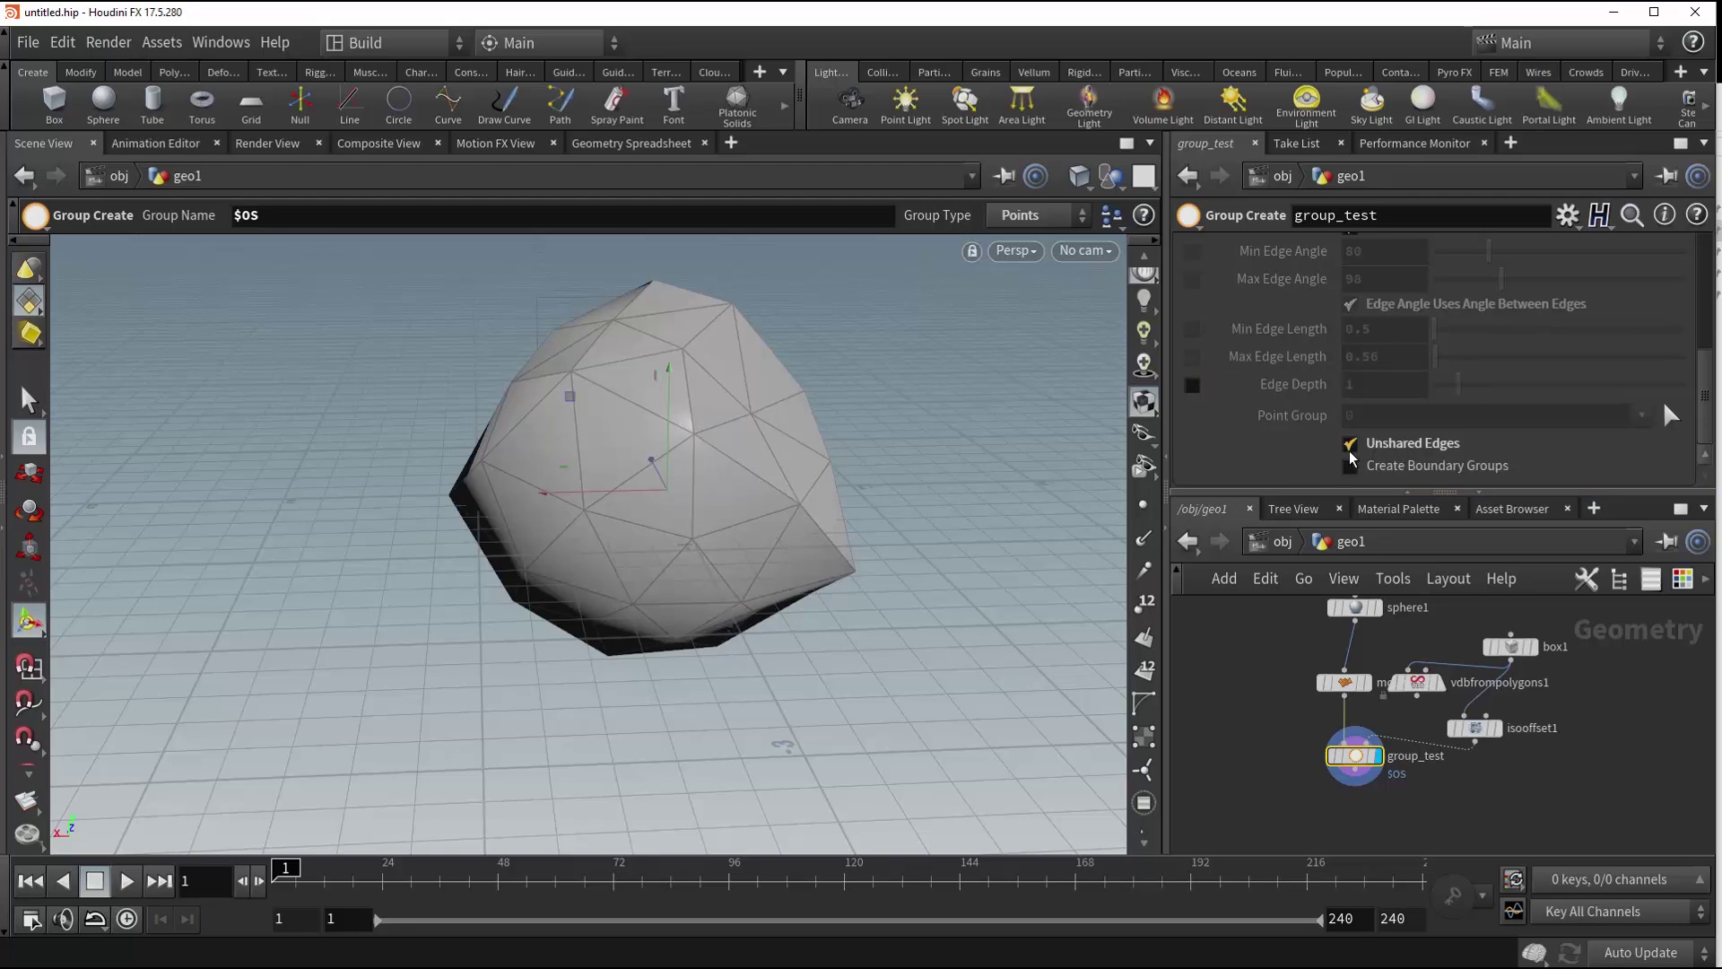
- Move group_test down and insert a Blast node between the Mountain node and group_test
{"action": "left_click_drag", "start_coordinate": [1339, 758], "coordinate": [1329, 810]}
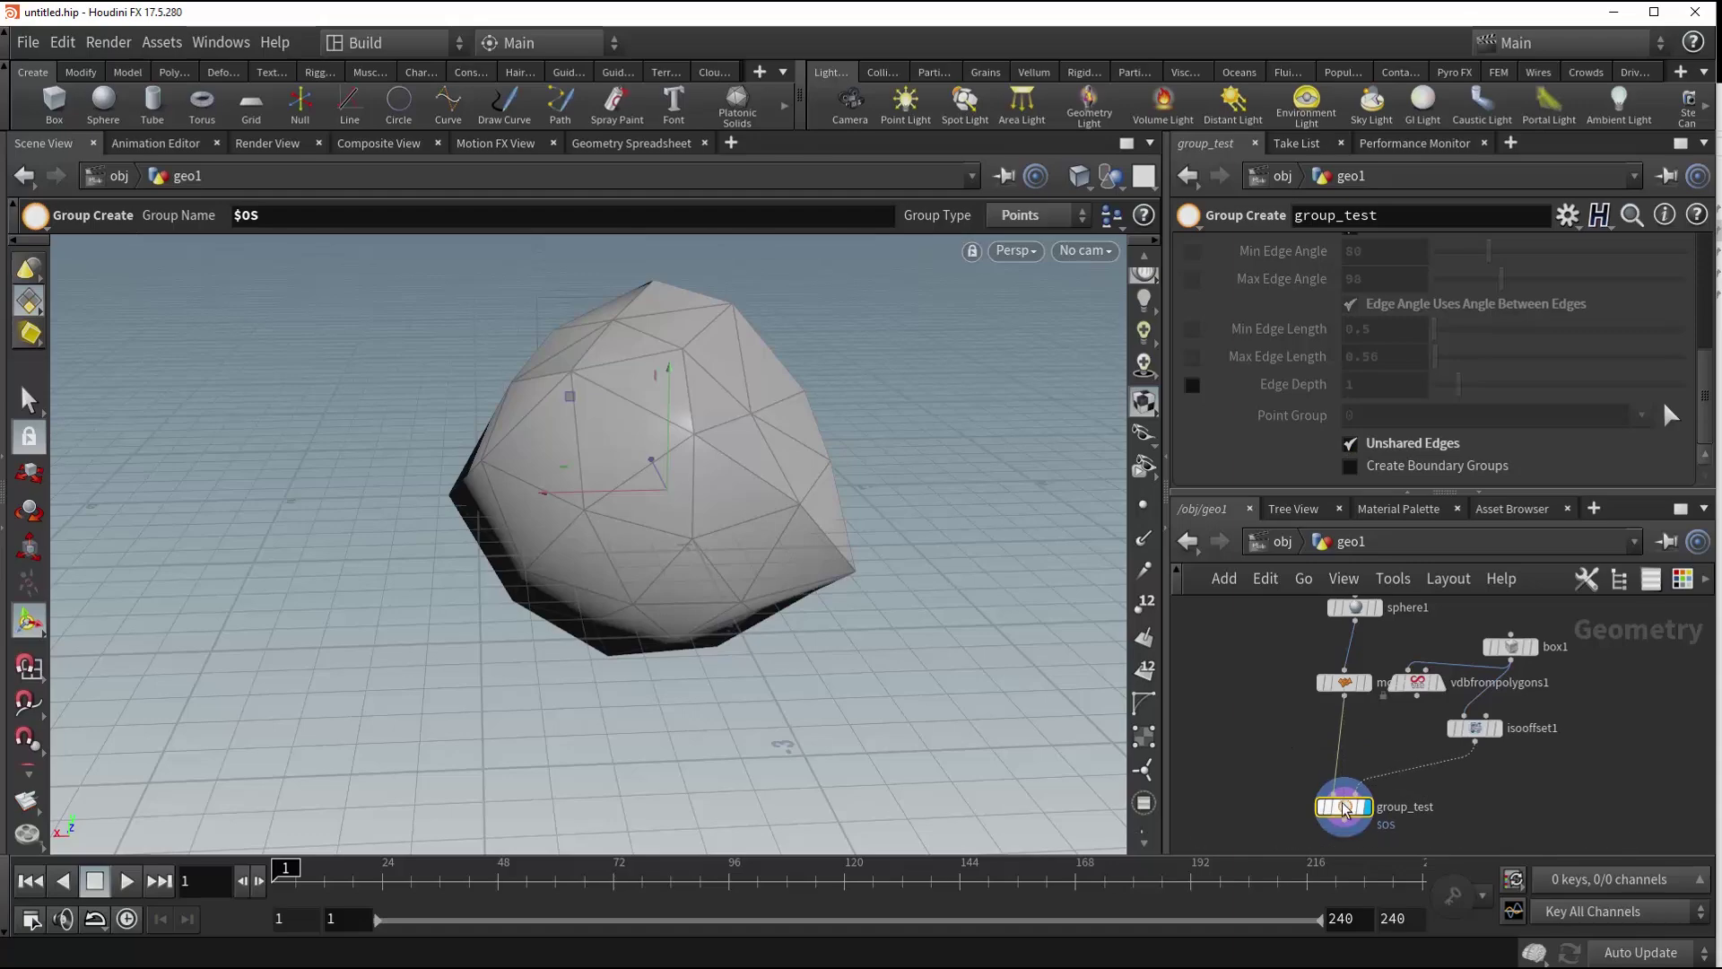
{"action": "key", "text": "Tab"}
{"action": "type", "text": "bkla"}
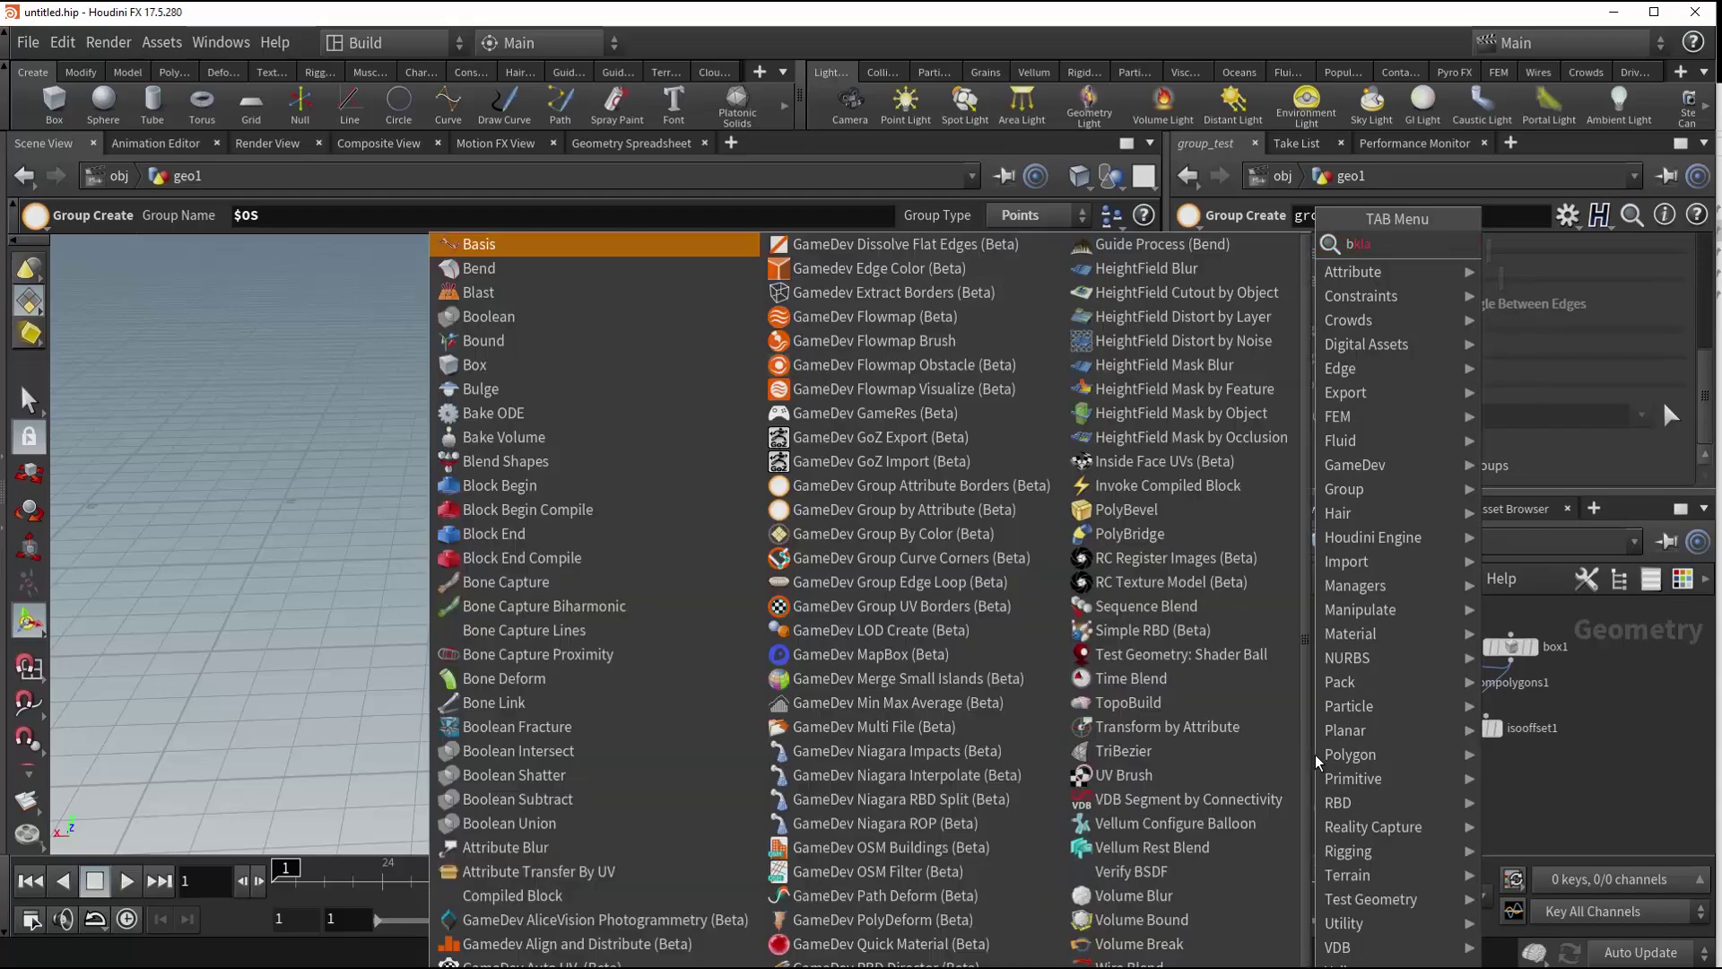
{"action": "key", "text": "BackSpace"}
{"action": "type", "text": "la"}
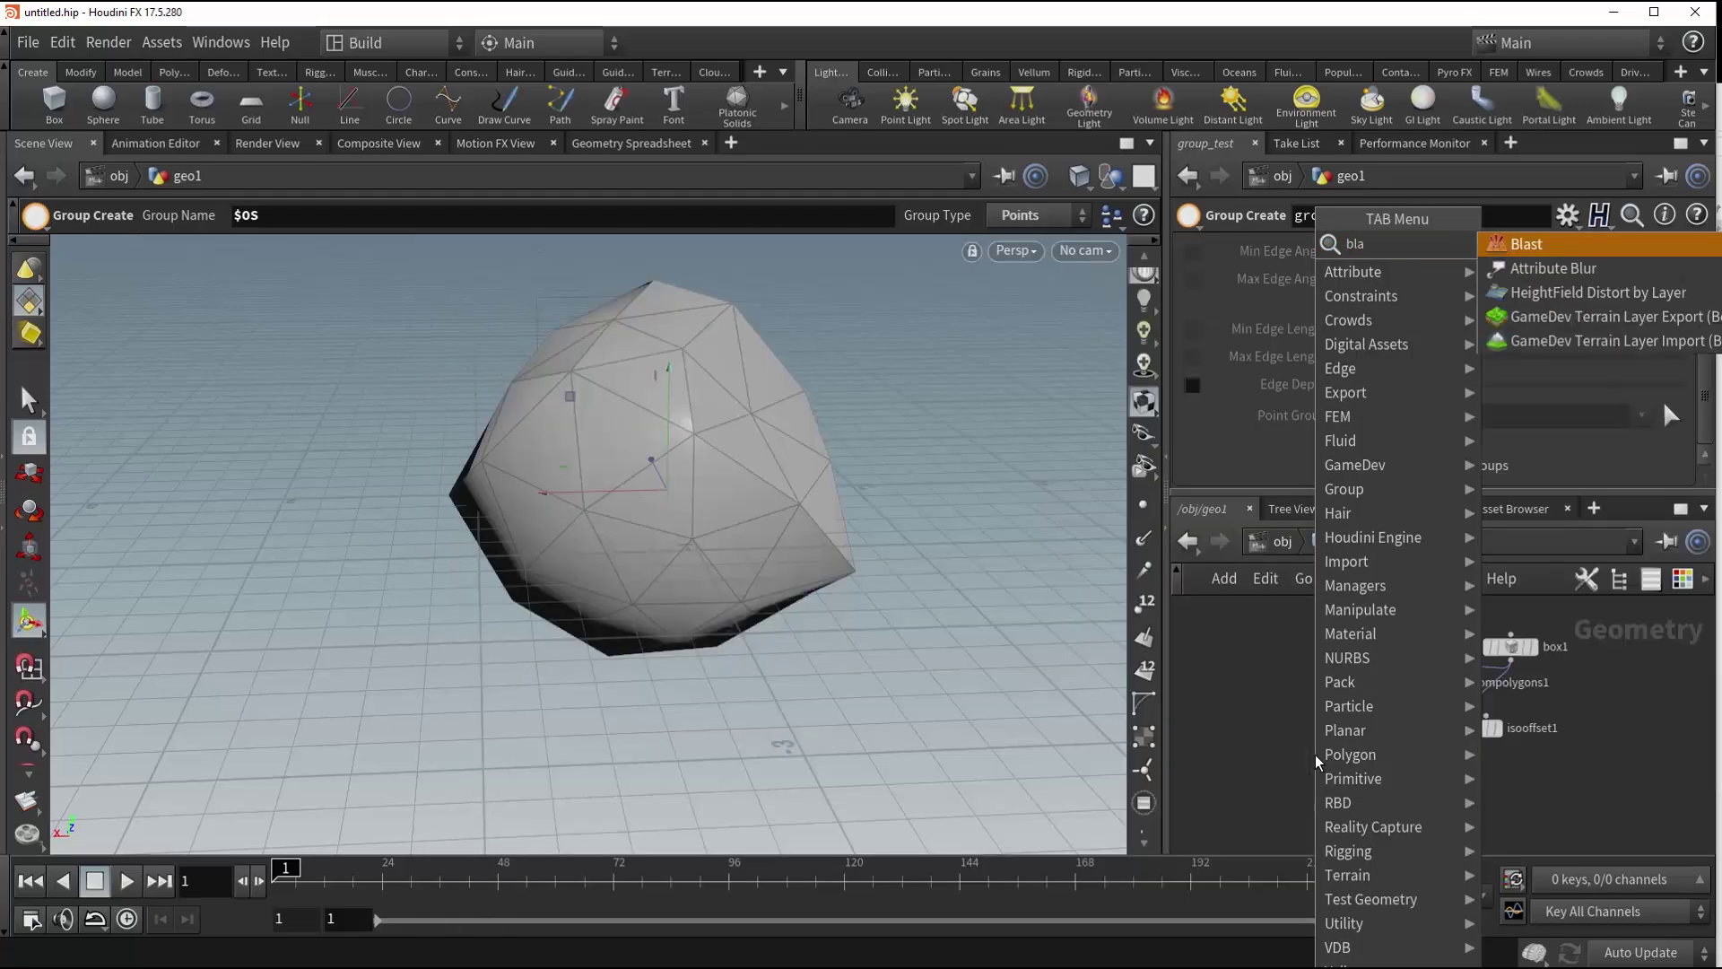
{"action": "key", "text": "Return"}
{"action": "left_click", "coordinate": [1344, 754]}
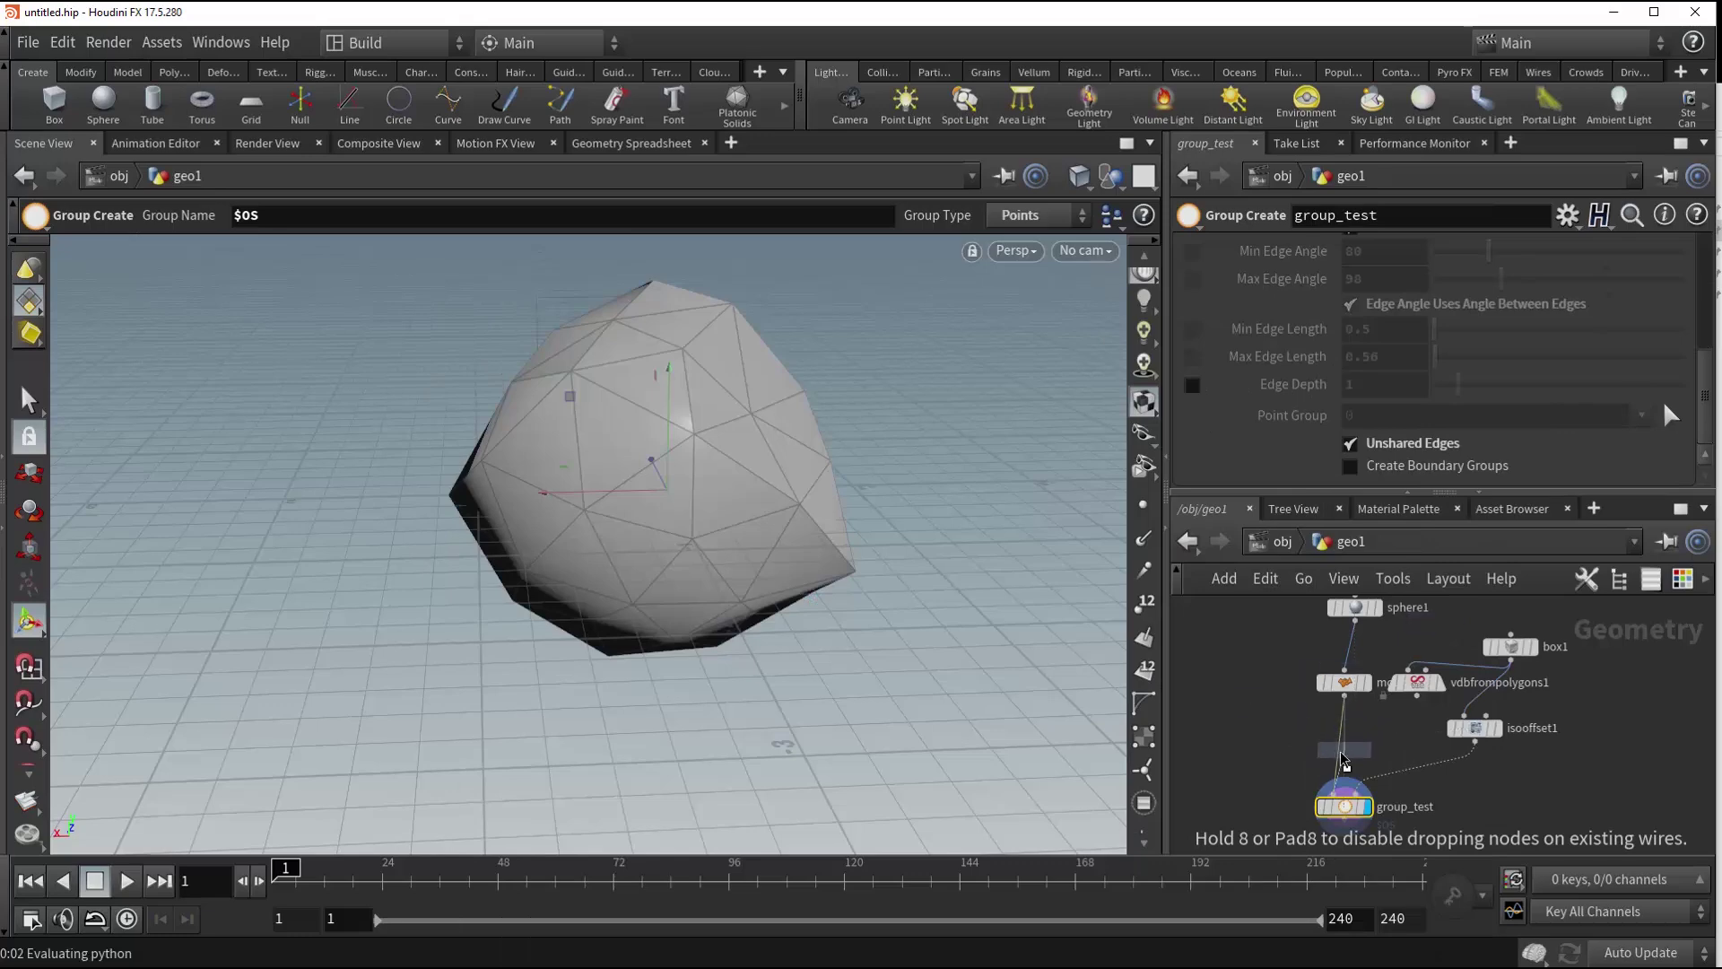
{"action": "key", "text": "Escape"}
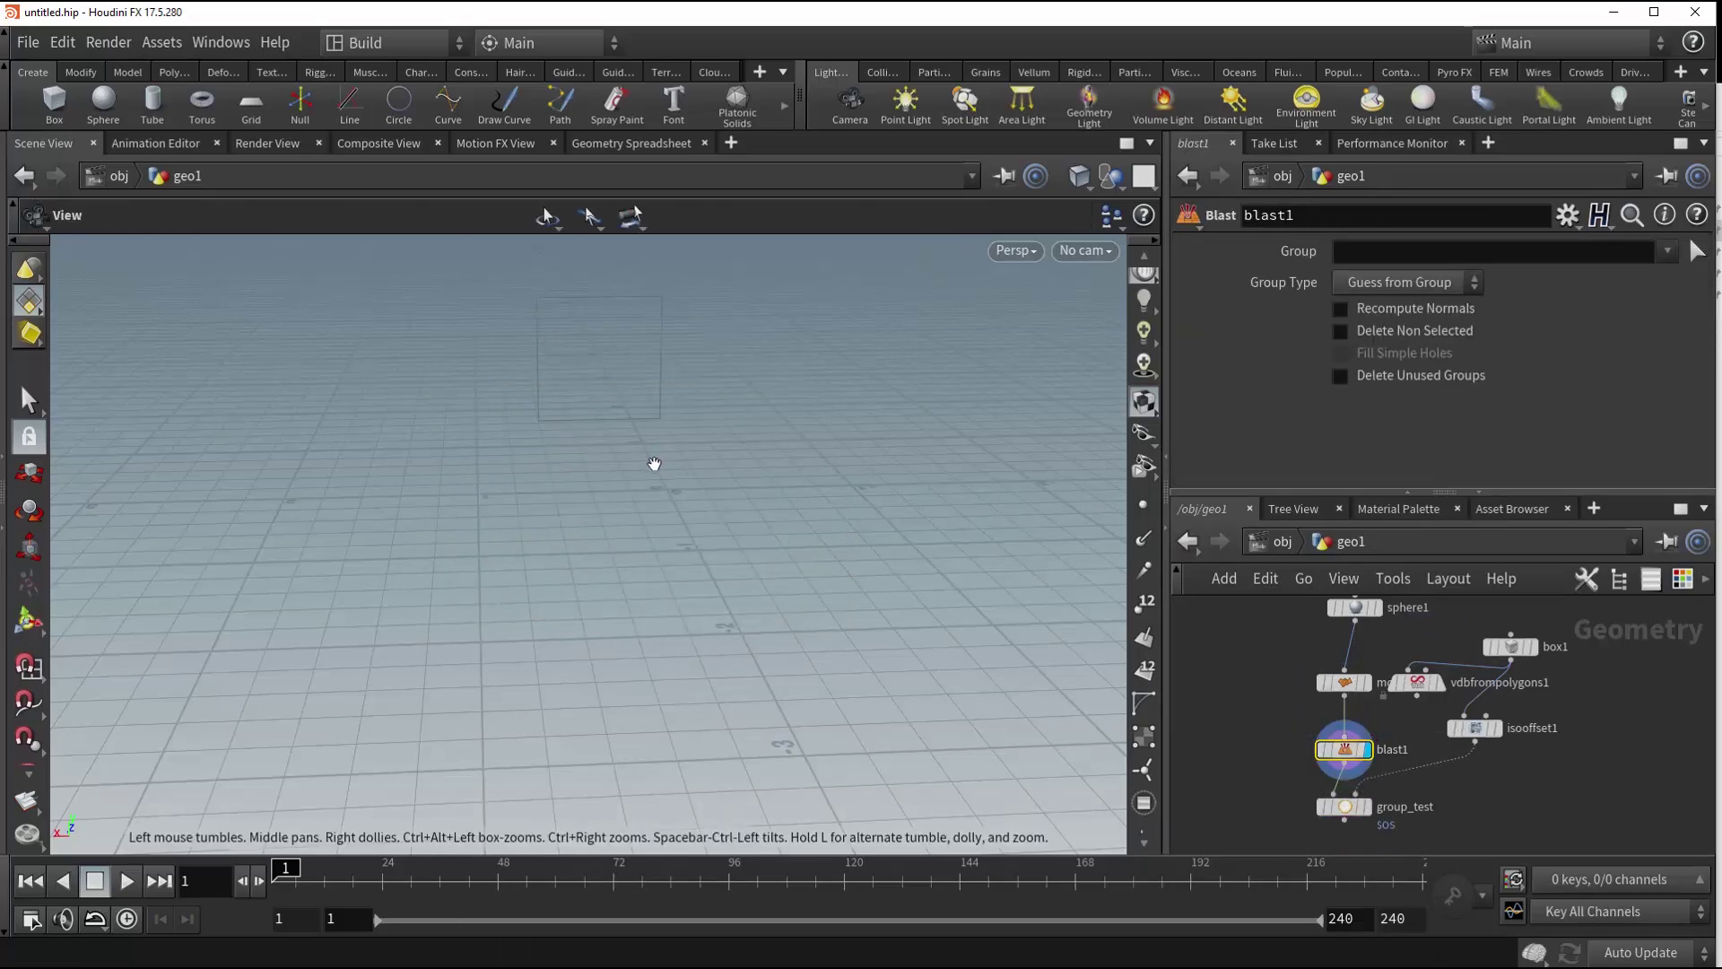
{"action": "left_click_drag", "start_coordinate": [657, 465], "coordinate": [726, 556]}
{"action": "key", "text": "Return"}
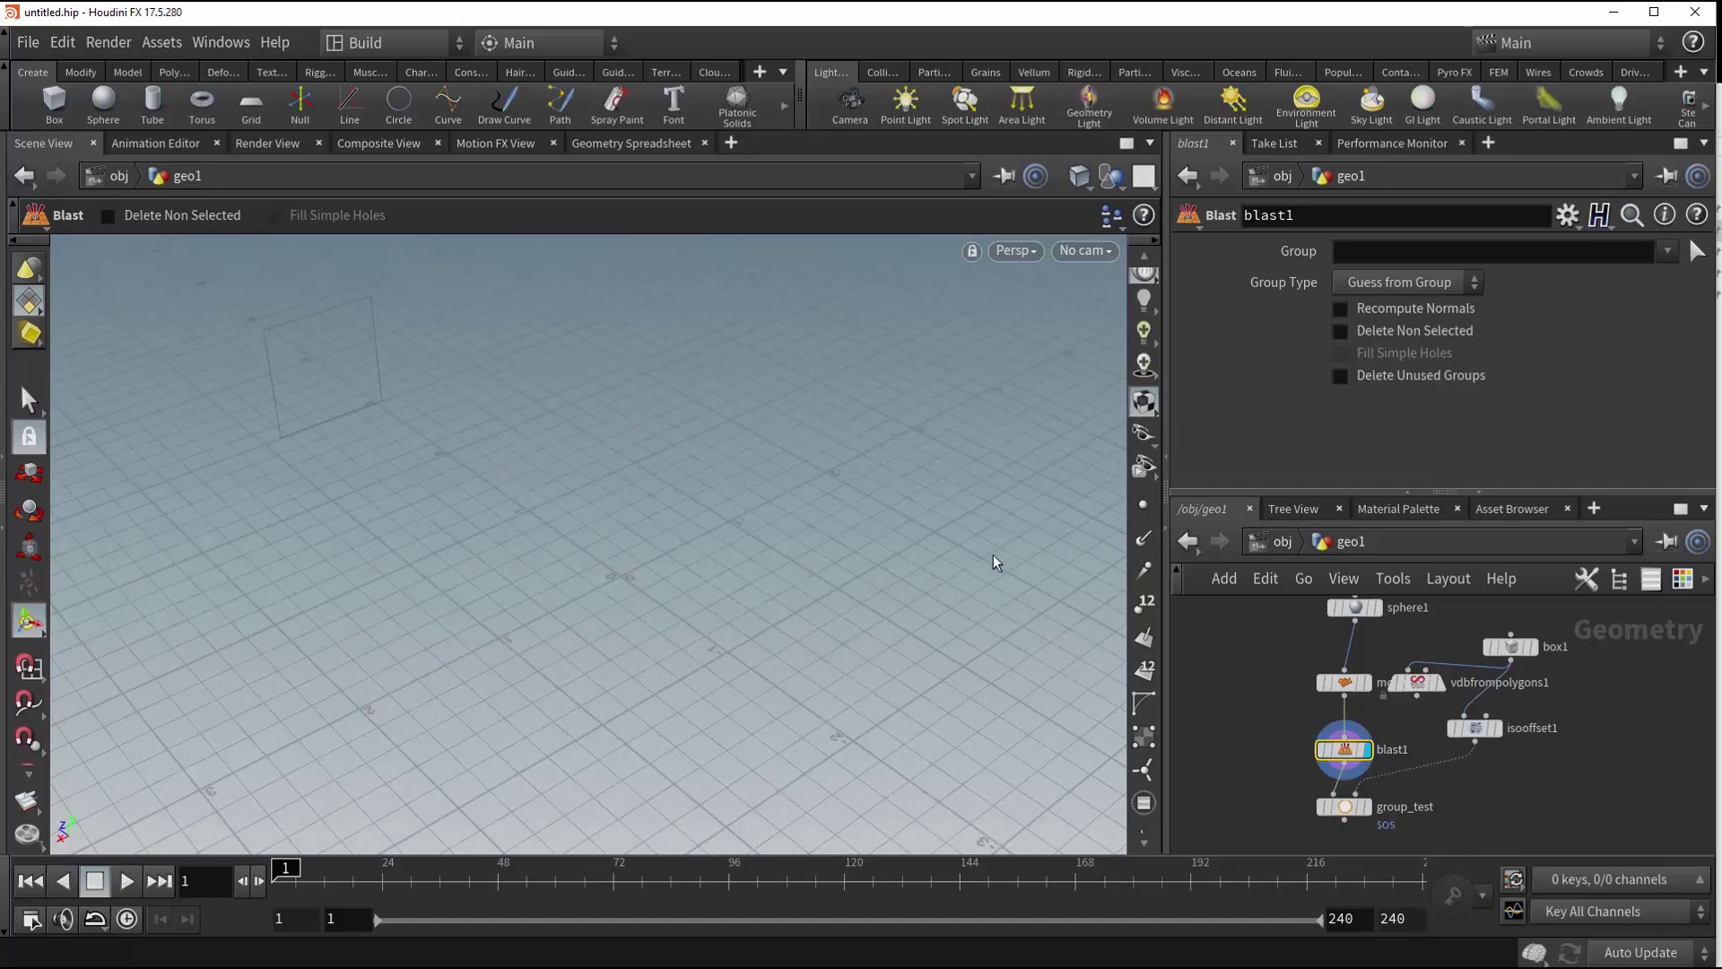
- Select patches of faces and single faces around the deformed sphere as the Blast group, cutting several holes in the surface
{"action": "left_click", "coordinate": [1697, 251]}
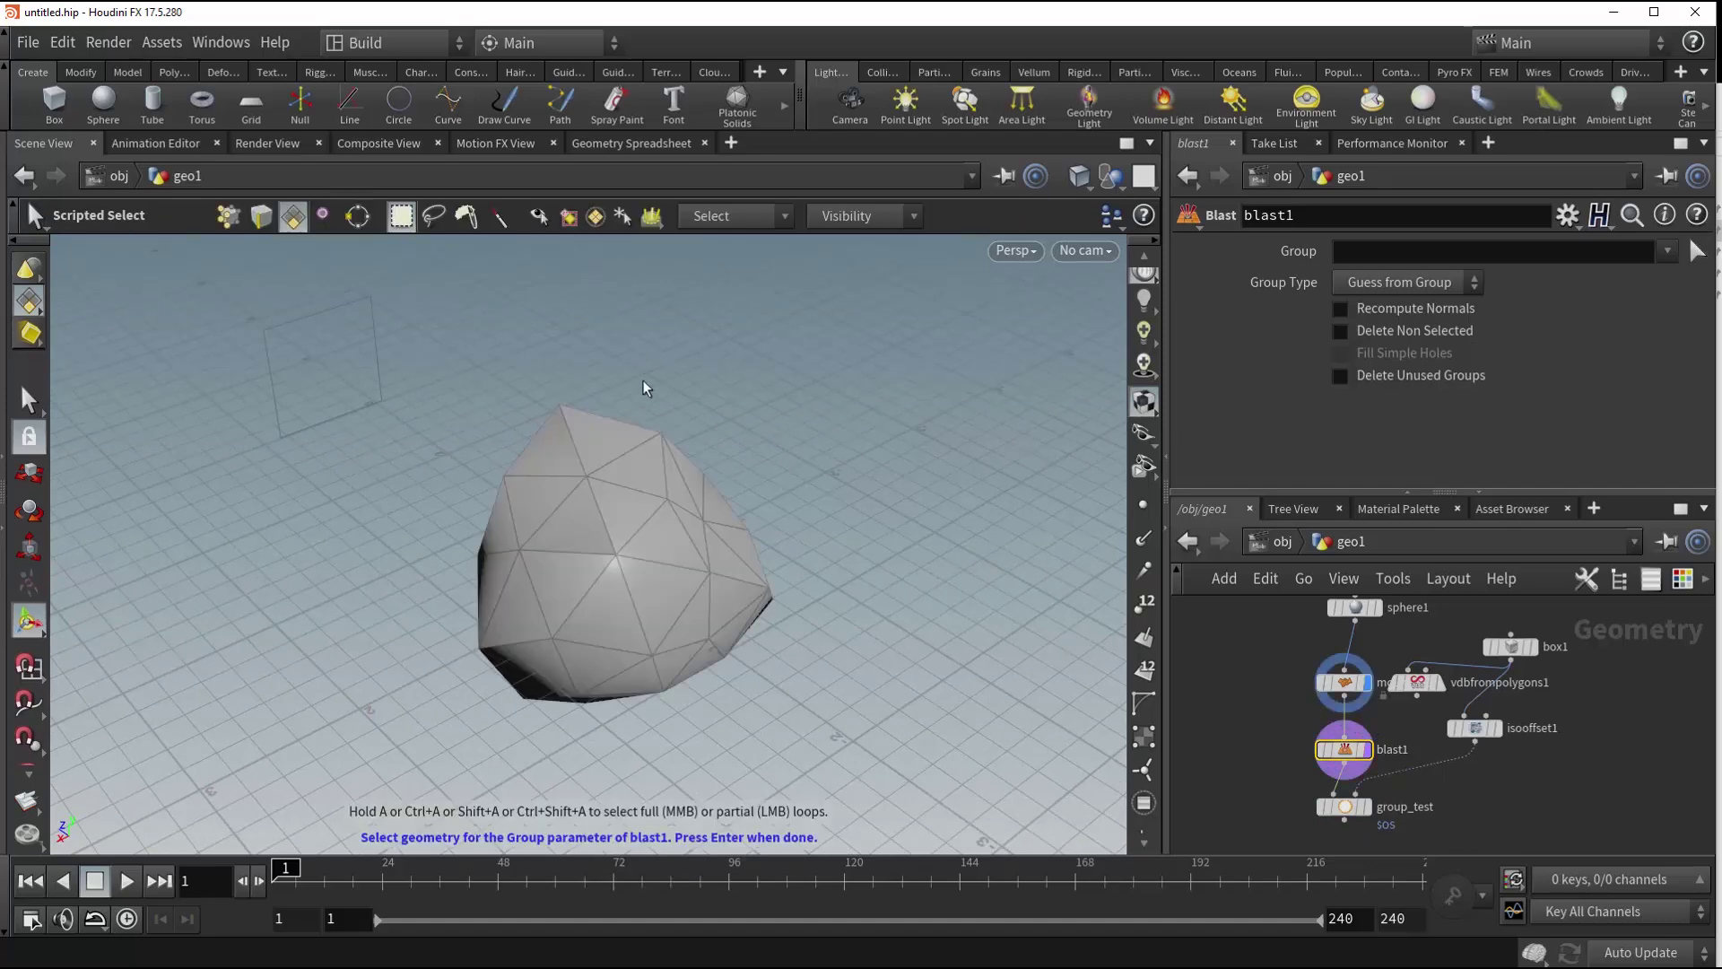
{"action": "key", "text": "Escape"}
{"action": "left_click_drag", "start_coordinate": [862, 609], "coordinate": [735, 418], "text": "alt"}
{"action": "left_click_drag", "start_coordinate": [627, 548], "coordinate": [783, 314]}
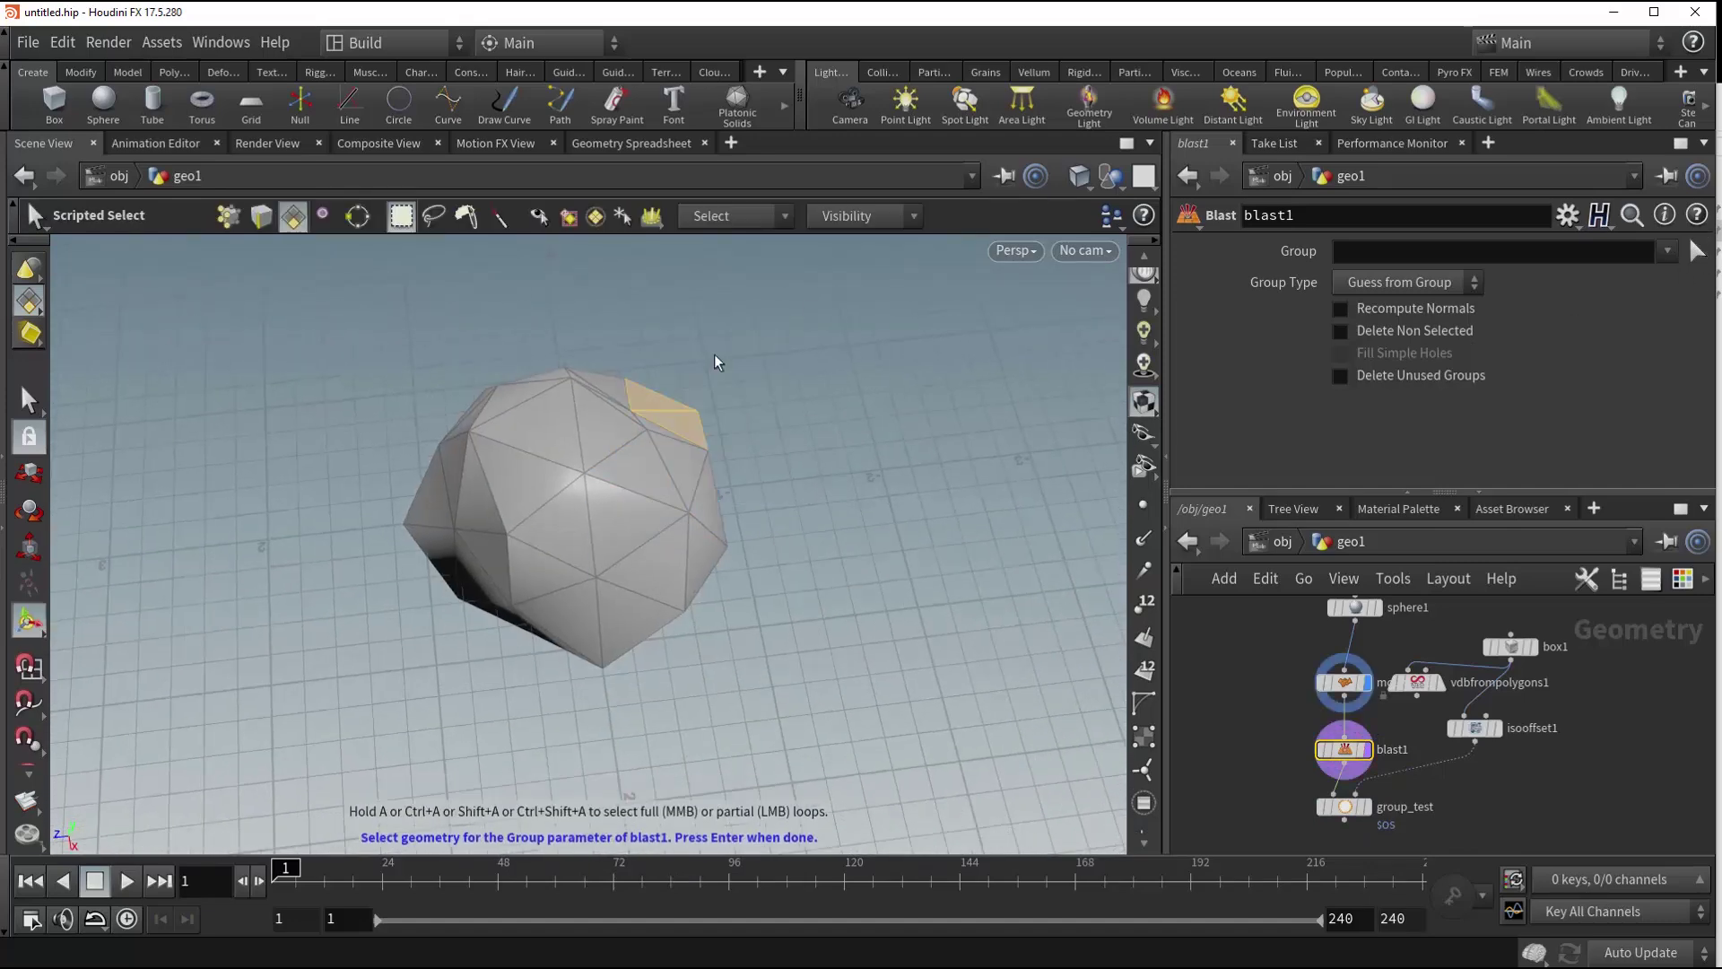
{"action": "mouse_move", "coordinate": [793, 476]}
{"action": "left_mouse_down", "text": "alt"}
{"action": "mouse_move", "coordinate": [738, 479]}
{"action": "mouse_move", "coordinate": [749, 466]}
{"action": "left_mouse_up", "text": "alt"}
{"action": "key", "text": "s"}
{"action": "left_click_drag", "start_coordinate": [795, 341], "coordinate": [646, 574]}
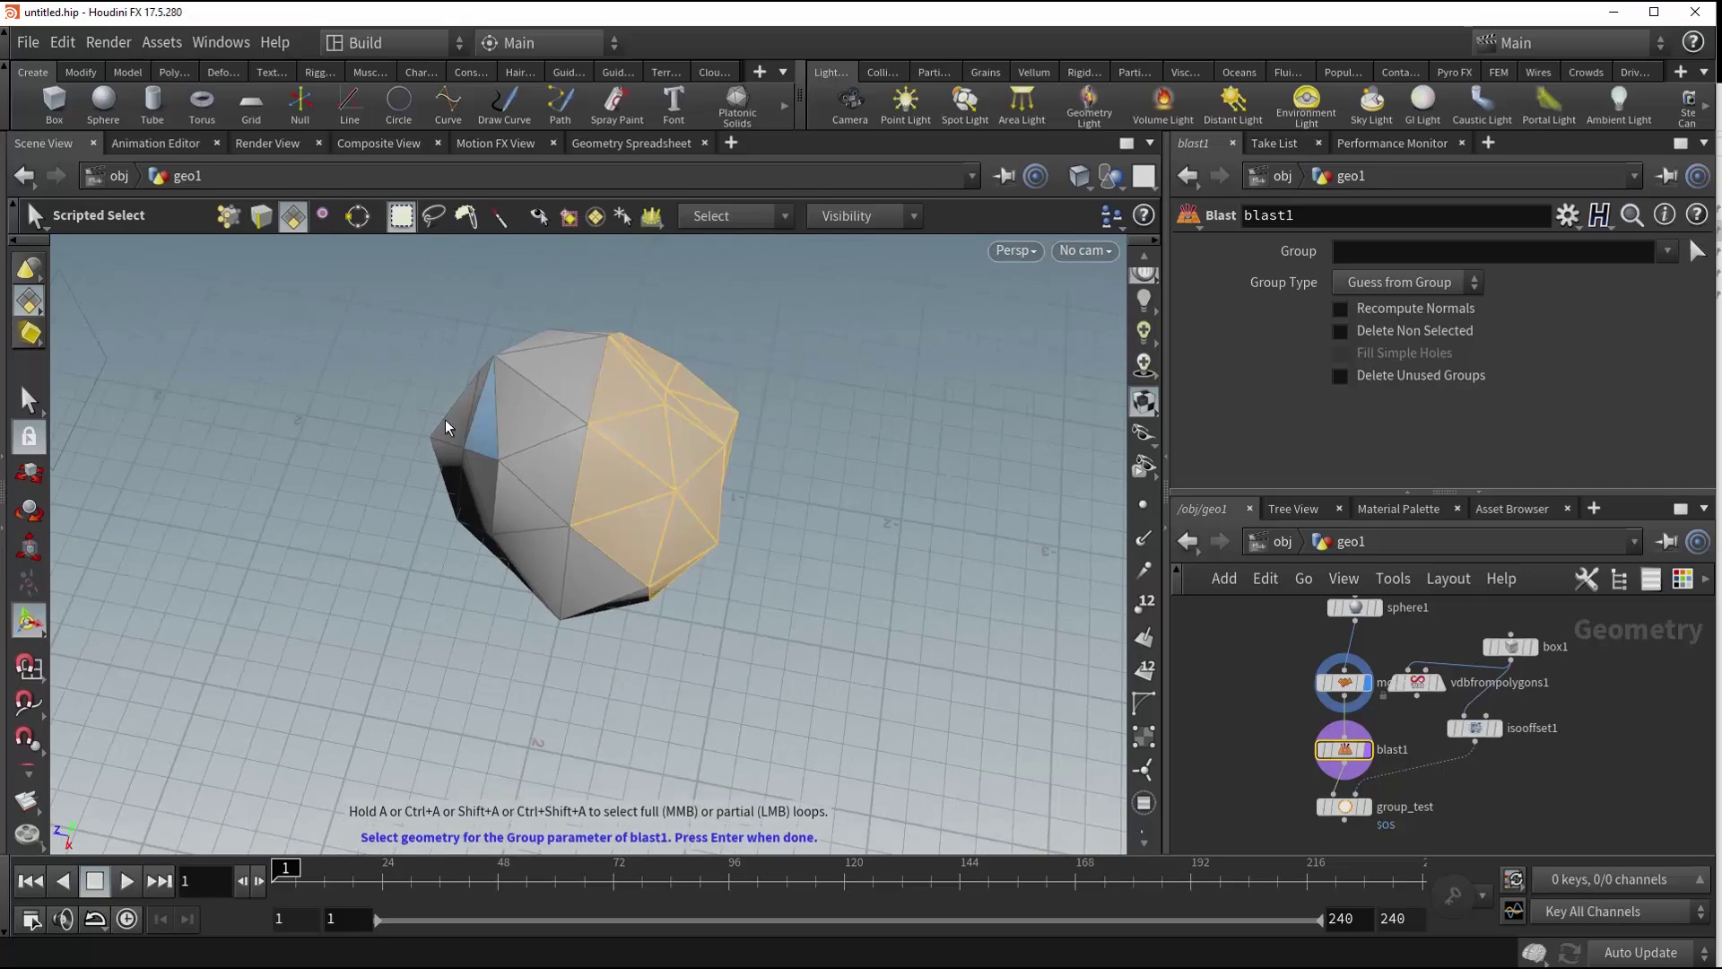
{"action": "left_click", "coordinate": [463, 427], "text": "shift"}
{"action": "left_click", "coordinate": [483, 494], "text": "shift"}
{"action": "left_click_drag", "start_coordinate": [564, 529], "coordinate": [755, 177], "text": "alt"}
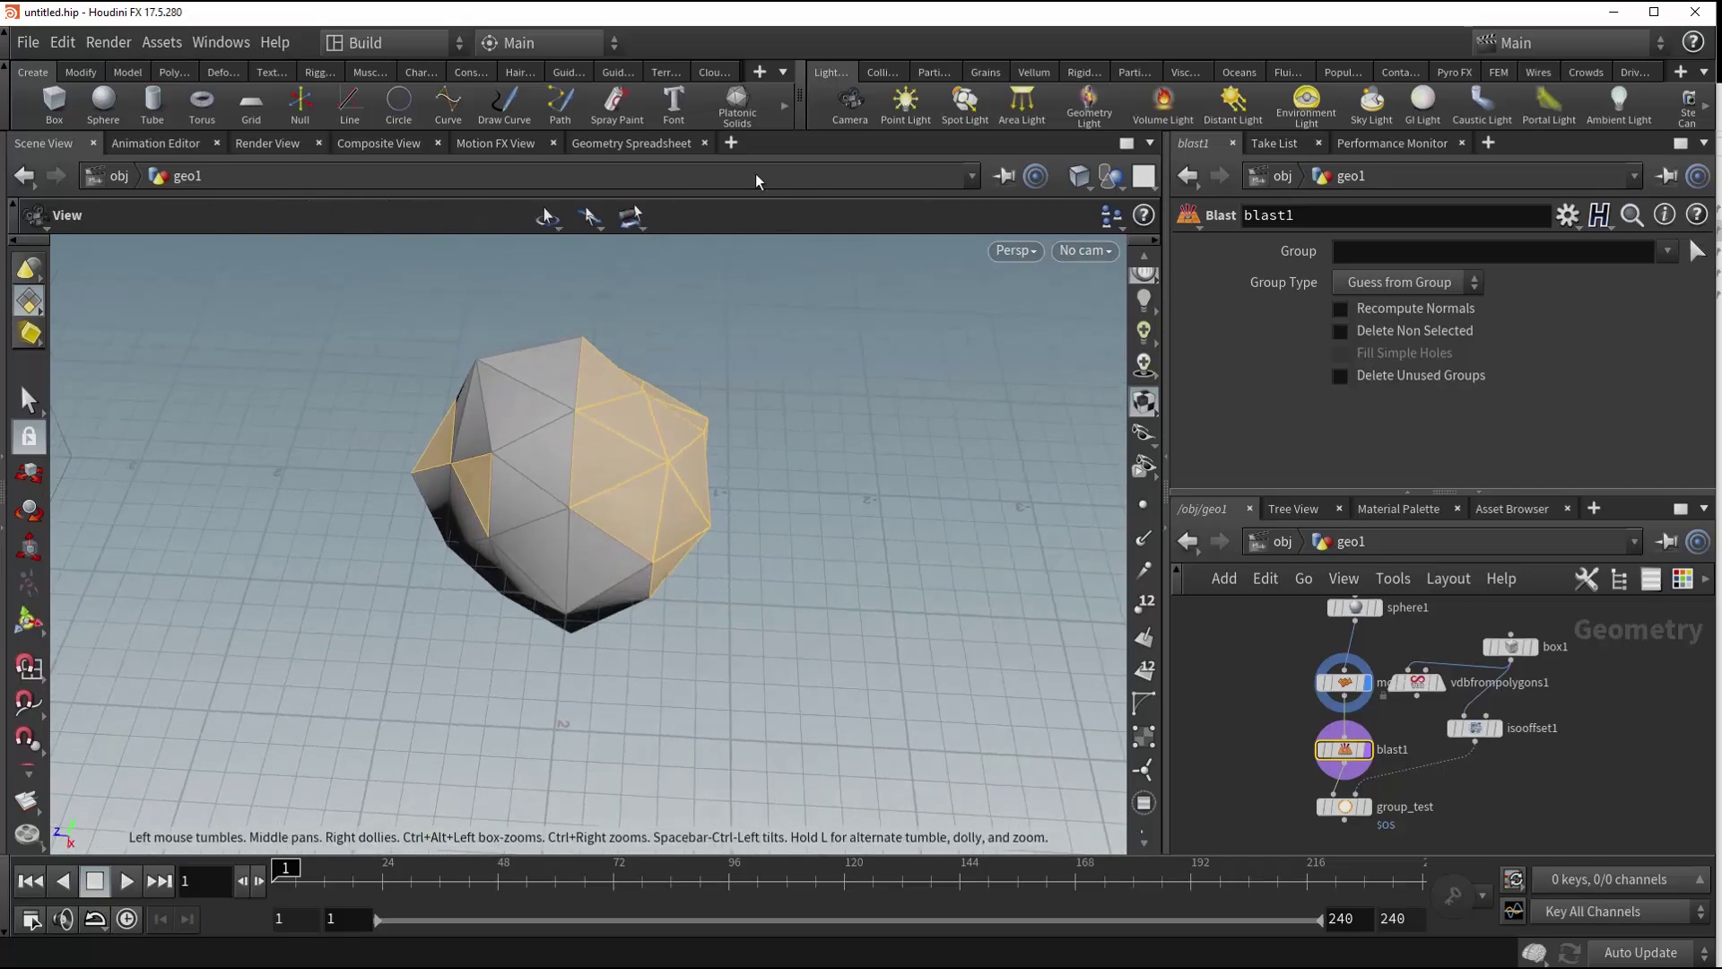
{"action": "left_click_drag", "start_coordinate": [555, 564], "coordinate": [633, 205], "text": "alt"}
{"action": "key", "text": "s"}
{"action": "key", "text": "Escape"}
{"action": "left_click_drag", "start_coordinate": [461, 700], "coordinate": [538, 592]}
{"action": "key", "text": "s"}
{"action": "key", "text": "Escape"}
{"action": "key", "text": "s"}
{"action": "key", "text": "Escape"}
{"action": "key", "text": "s"}
{"action": "key", "text": "Return"}
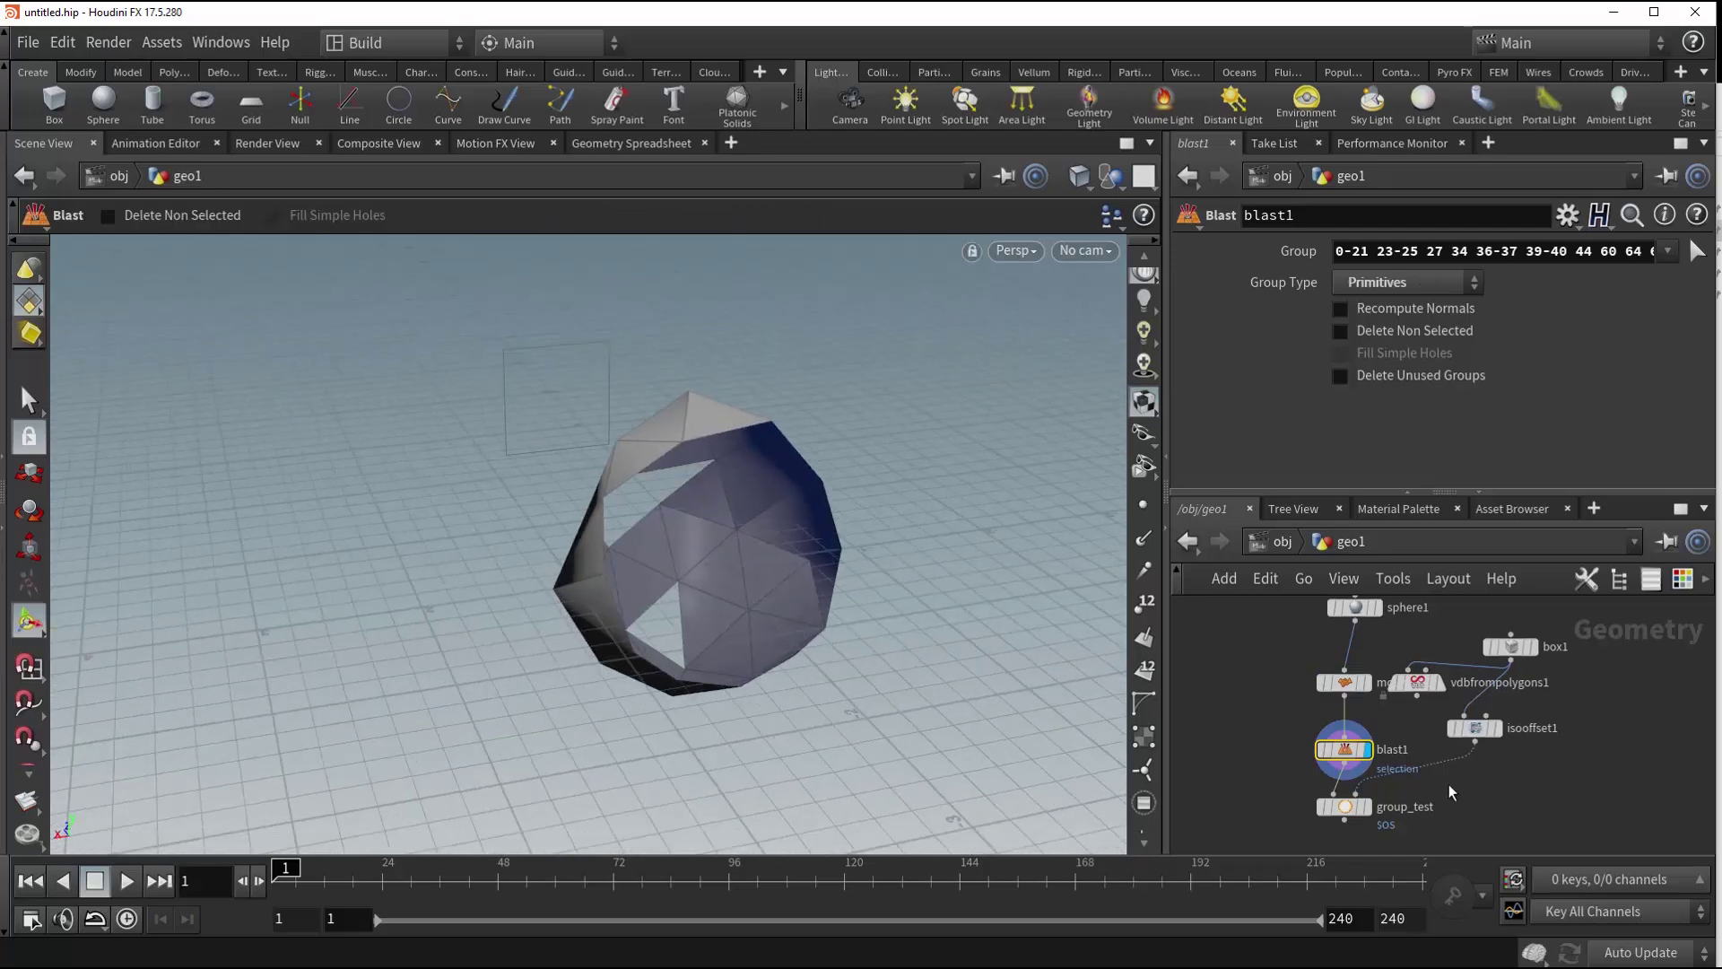
- Display and select the group_test node to show the points grouped along the unshared edges
{"action": "left_click", "coordinate": [1365, 807]}
{"action": "left_click", "coordinate": [1345, 807]}
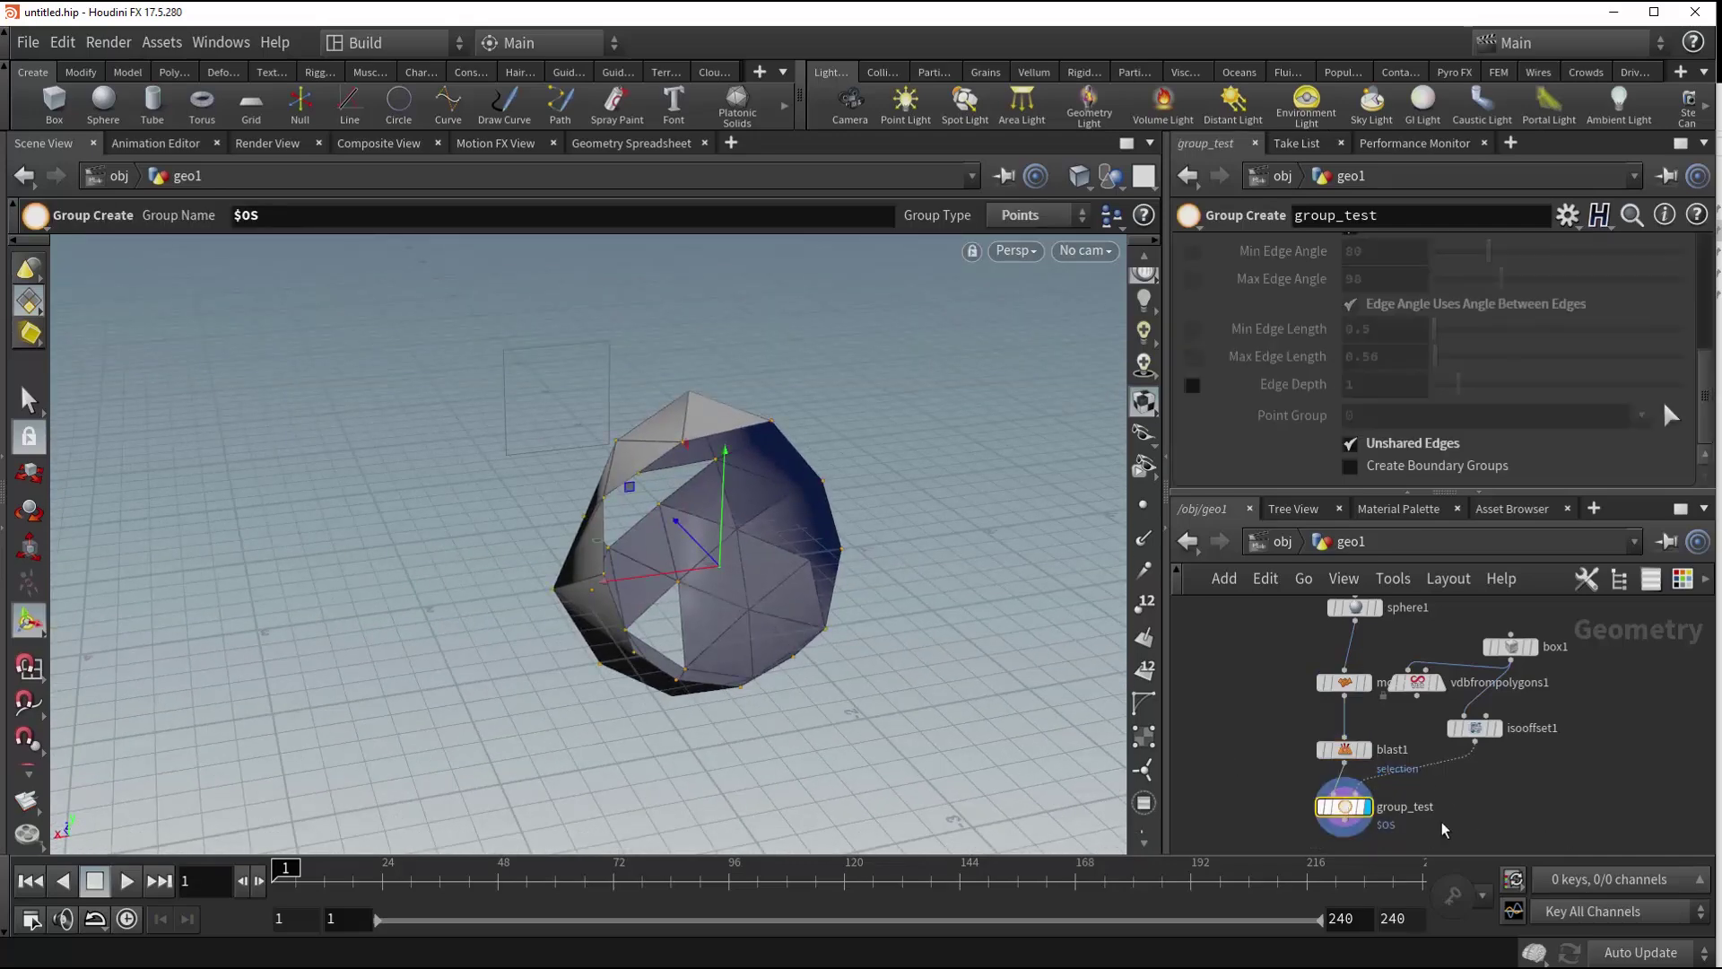
{"action": "key", "text": "Escape"}
{"action": "left_click_drag", "start_coordinate": [774, 570], "coordinate": [529, 595]}
{"action": "key", "text": "Return"}
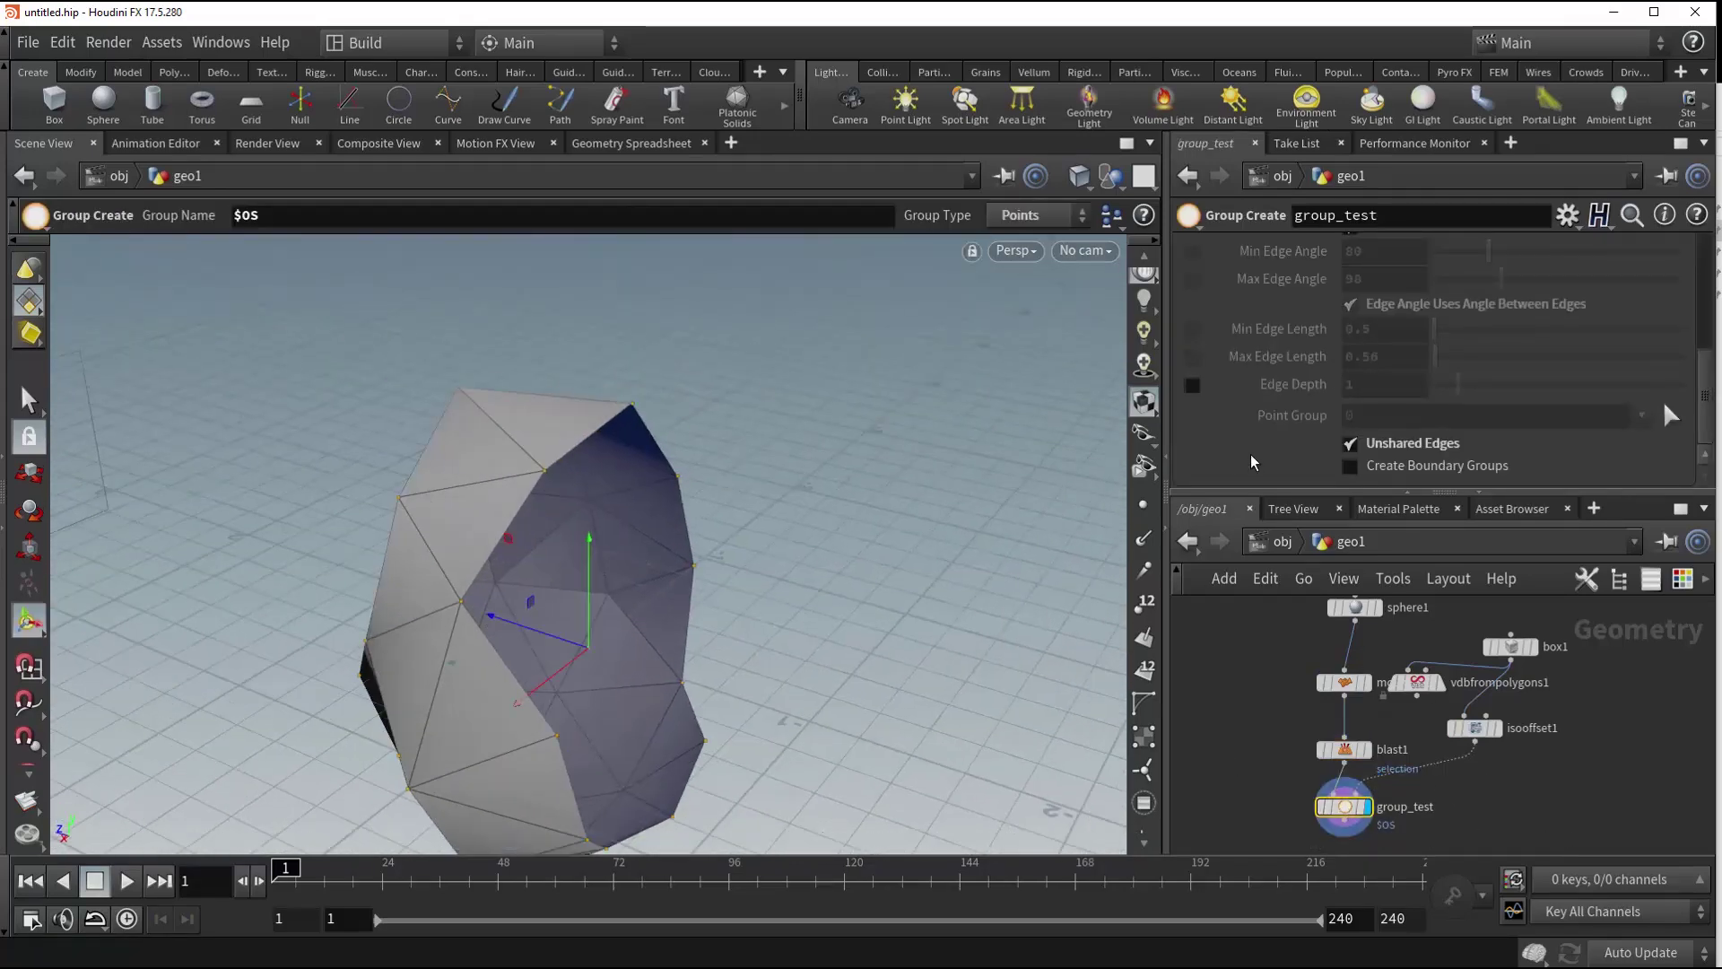
- Examine the grouped points along the open boundaries of the blasted sphere from several sides
{"action": "mouse_move", "coordinate": [769, 507]}
{"action": "left_mouse_down", "text": "alt"}
{"action": "mouse_move", "coordinate": [723, 539]}
{"action": "mouse_move", "coordinate": [625, 450]}
{"action": "mouse_move", "coordinate": [708, 442]}
{"action": "mouse_move", "coordinate": [741, 489]}
{"action": "left_mouse_up", "text": "alt"}
{"action": "key", "text": "Return"}
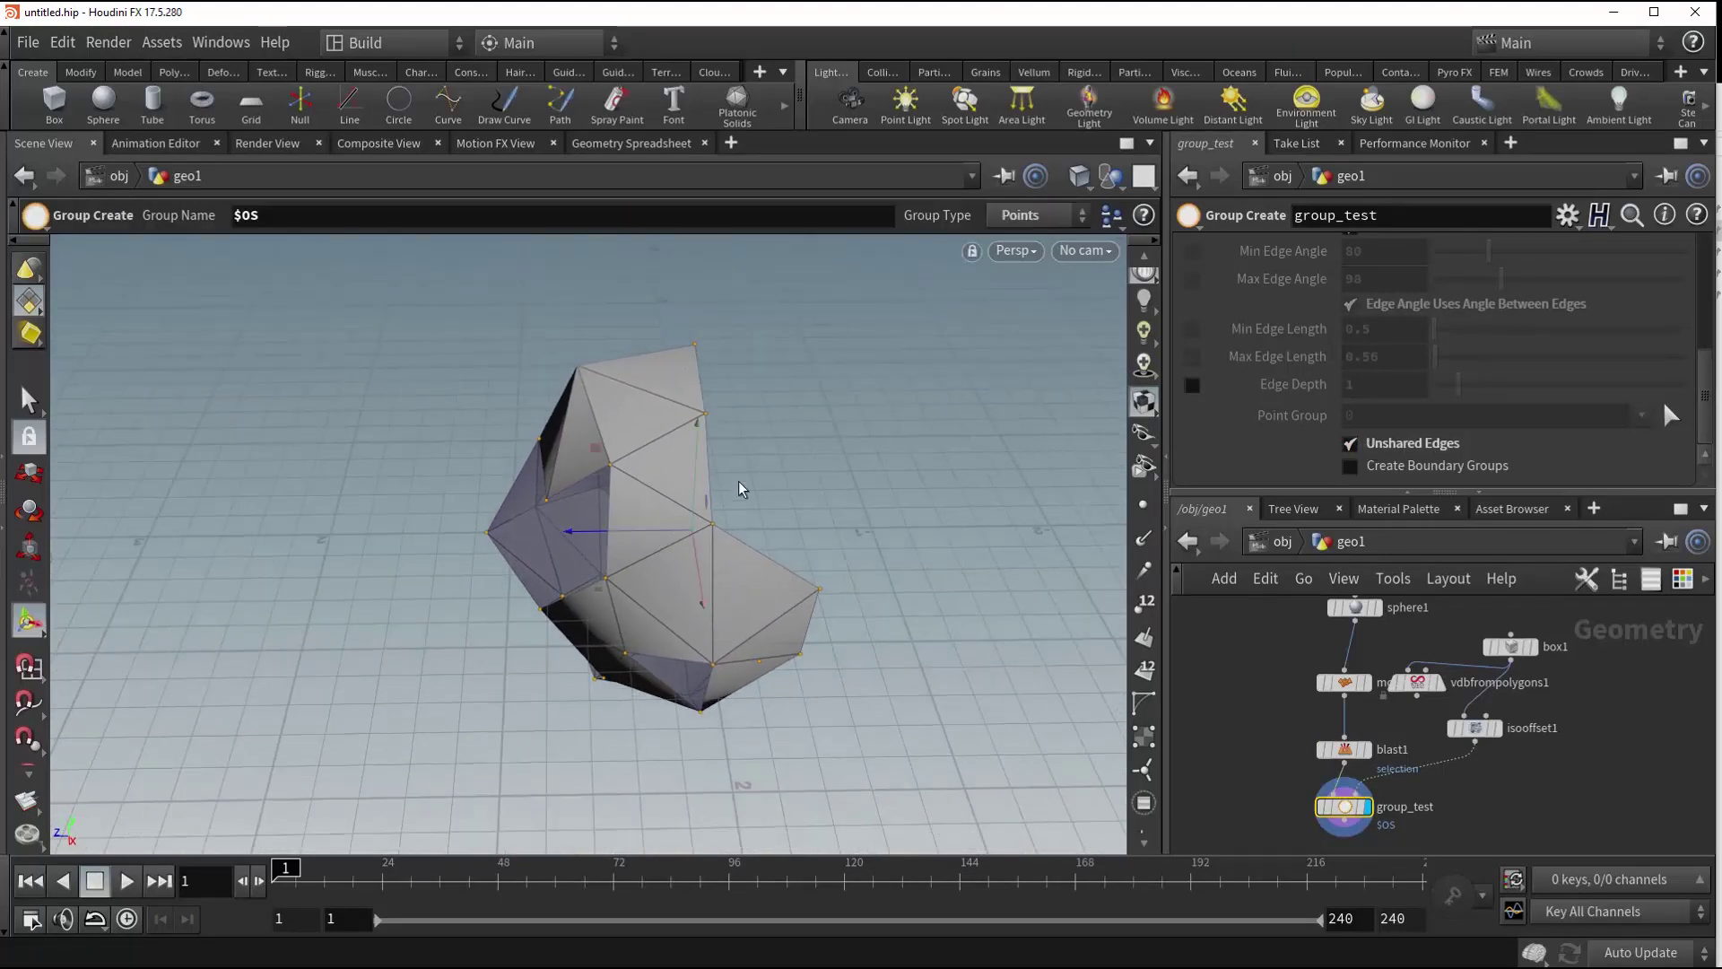
{"action": "key", "text": "Escape"}
{"action": "left_click_drag", "start_coordinate": [838, 611], "coordinate": [578, 814]}
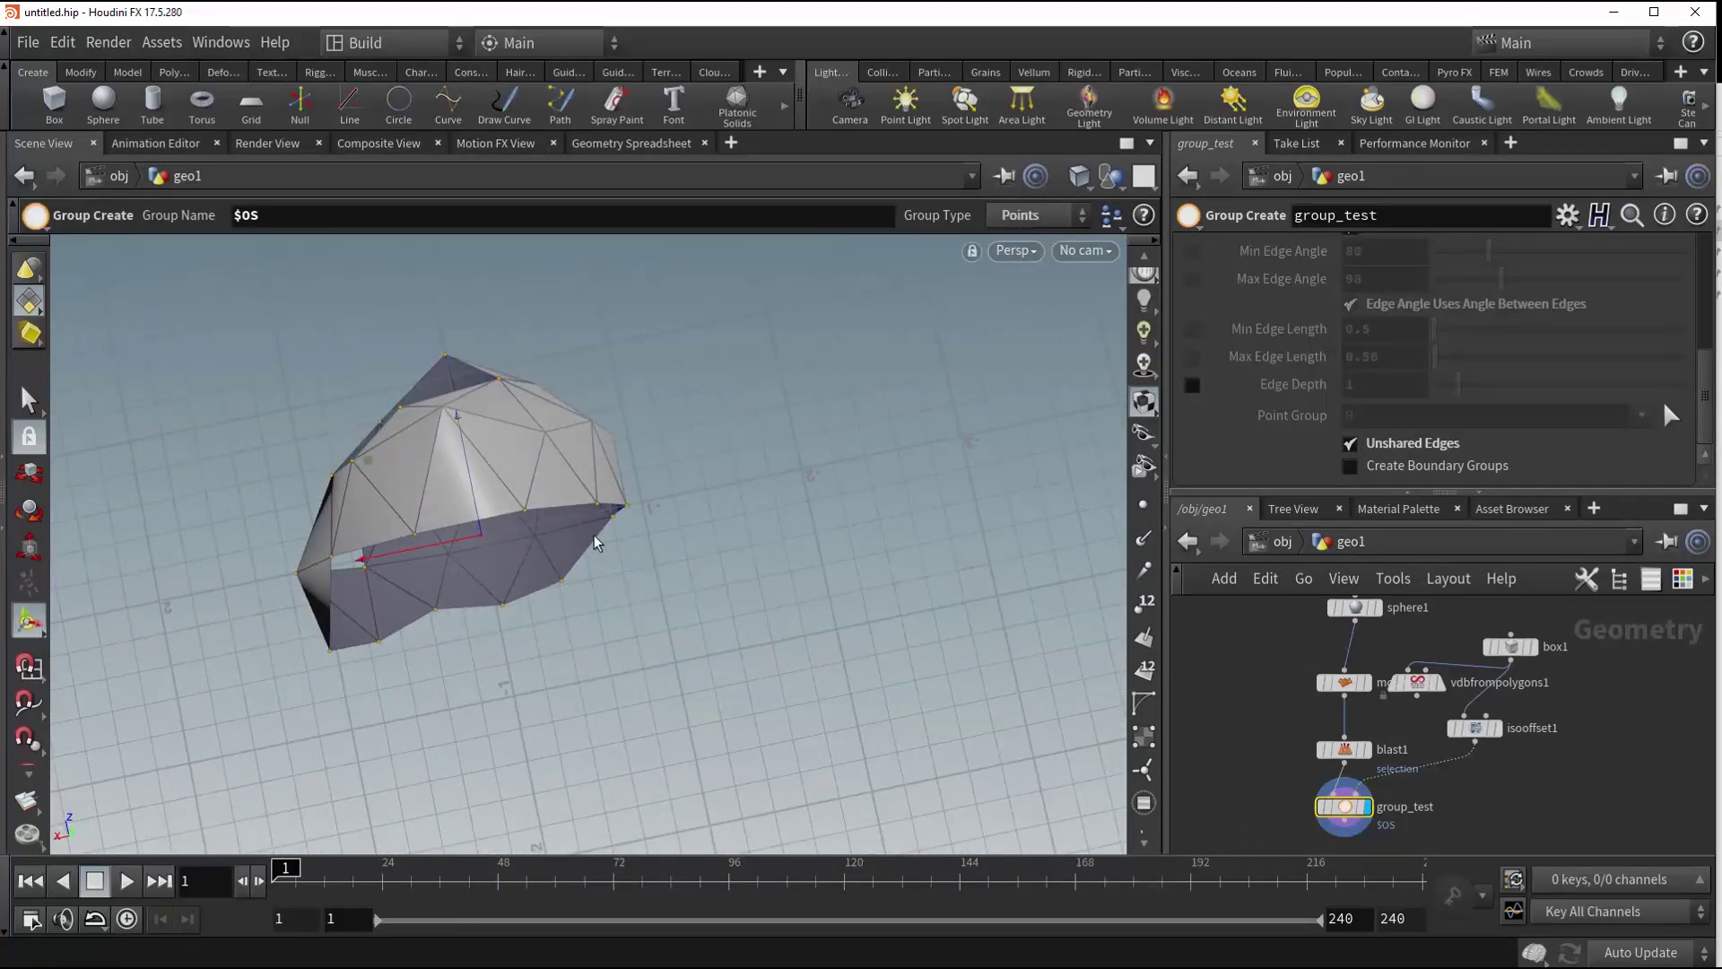
{"action": "key", "text": "Escape"}
{"action": "left_click_drag", "start_coordinate": [595, 541], "coordinate": [541, 668]}
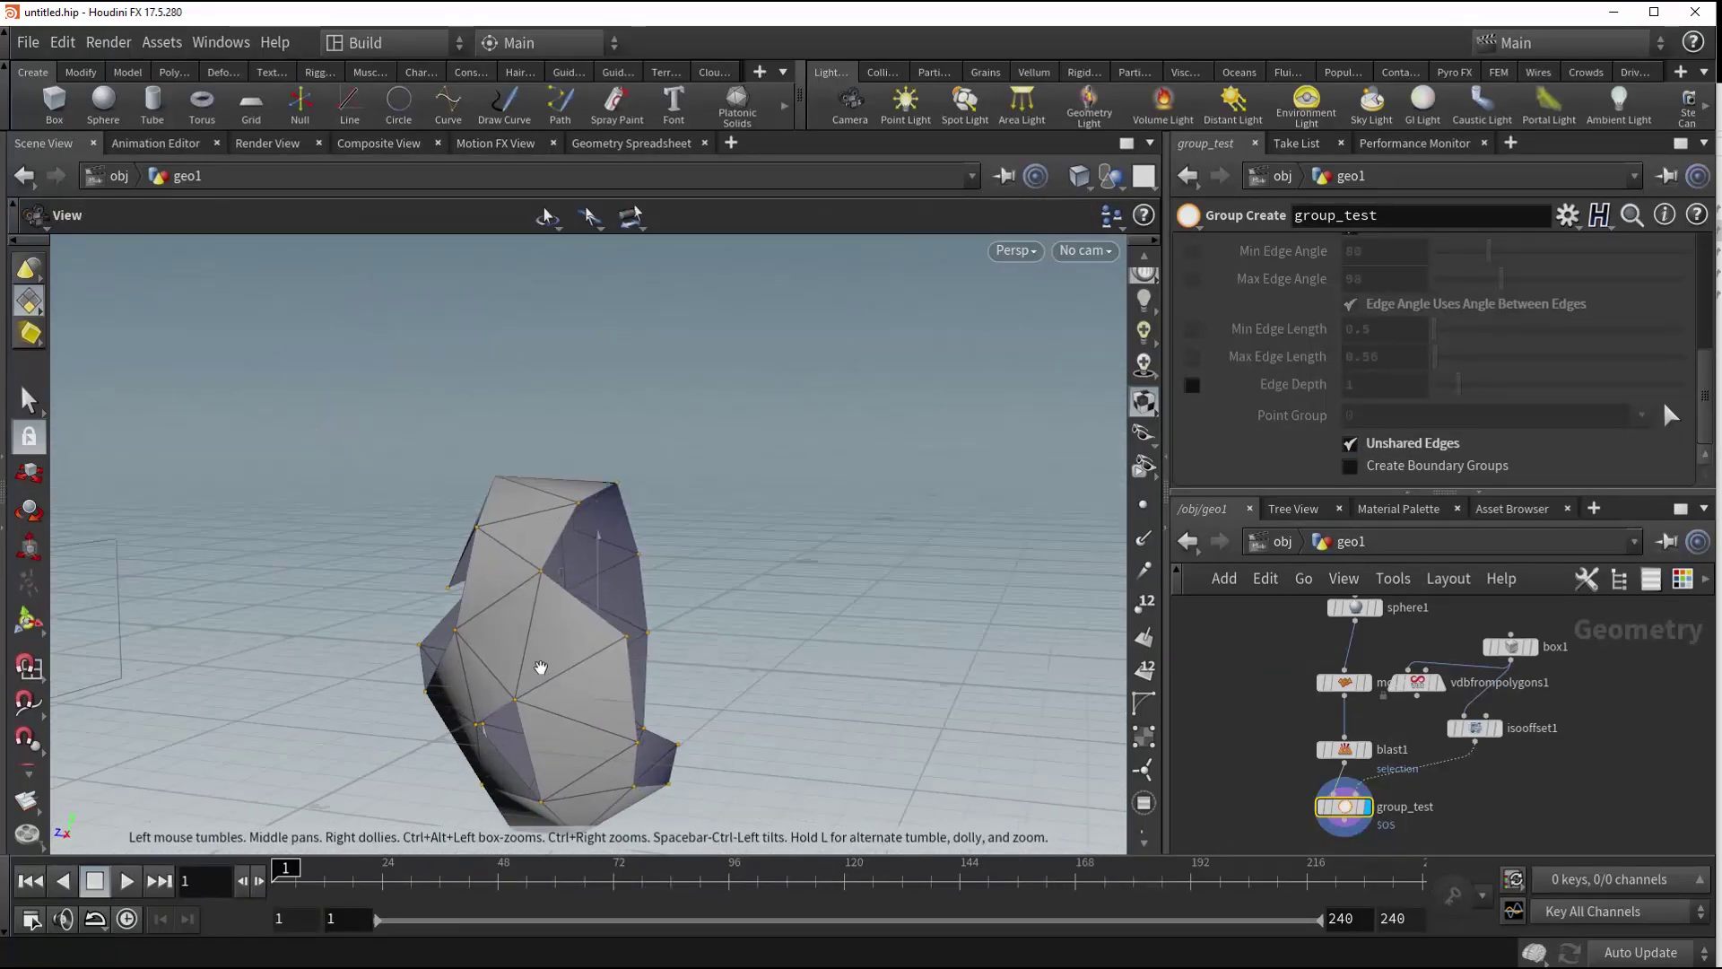
{"action": "left_click_drag", "start_coordinate": [709, 530], "coordinate": [731, 563]}
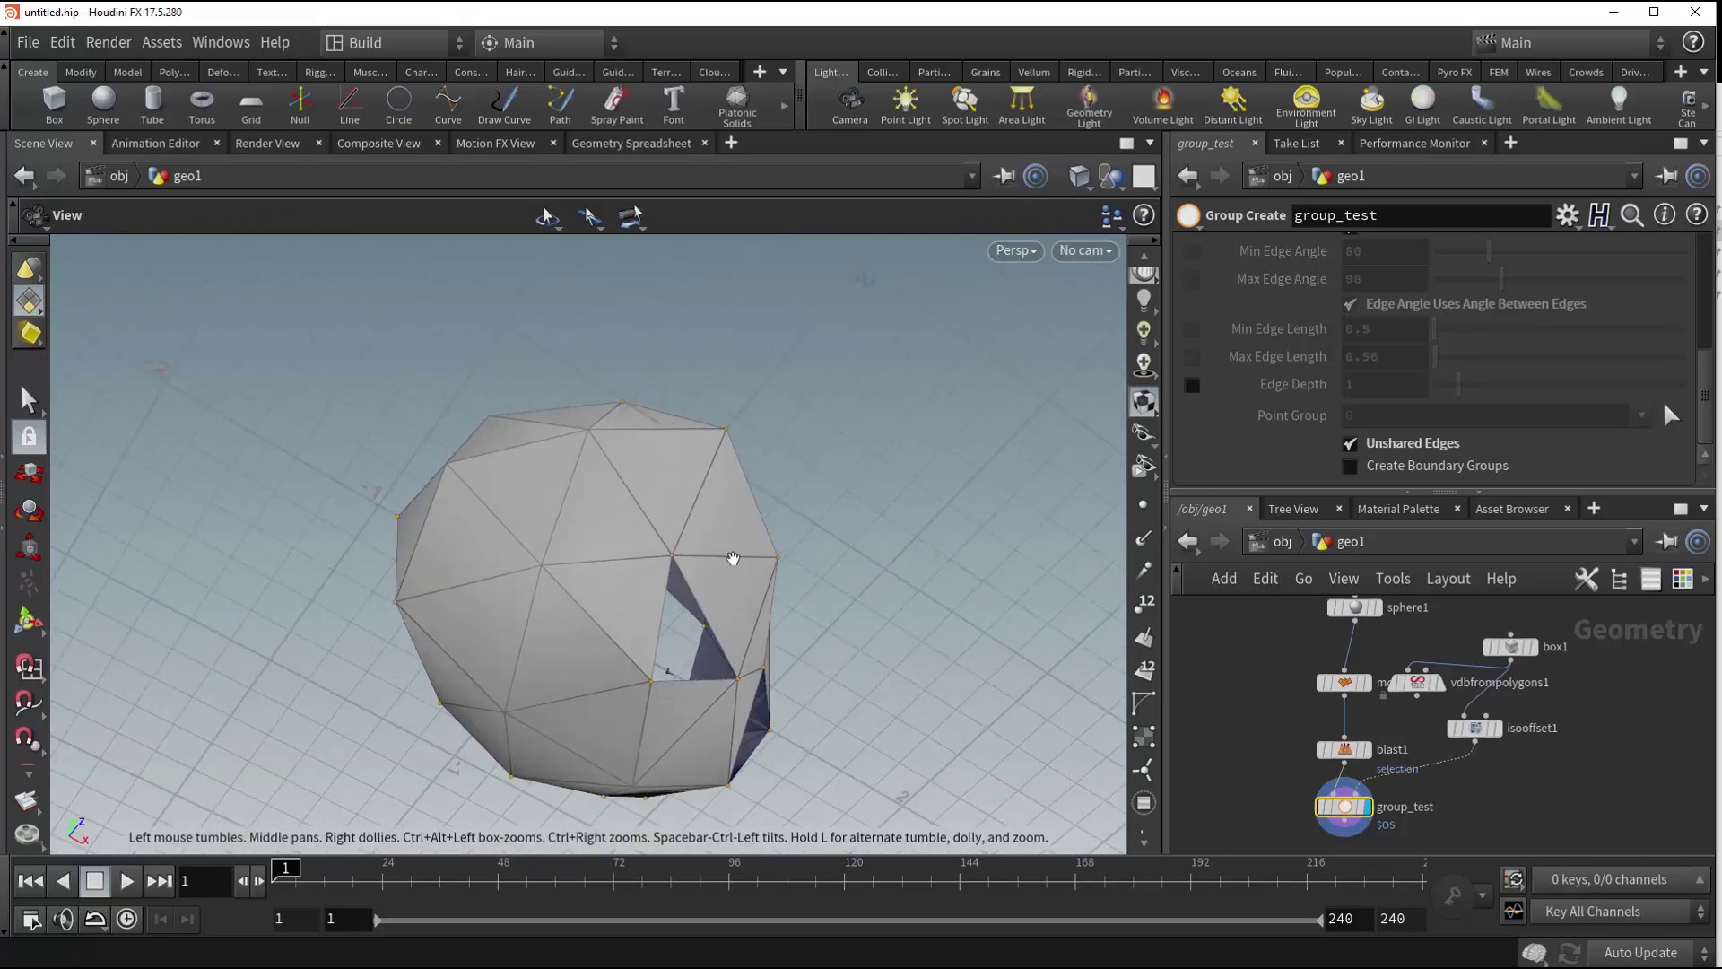
{"action": "key", "text": "Return"}
{"action": "key", "text": "Escape"}
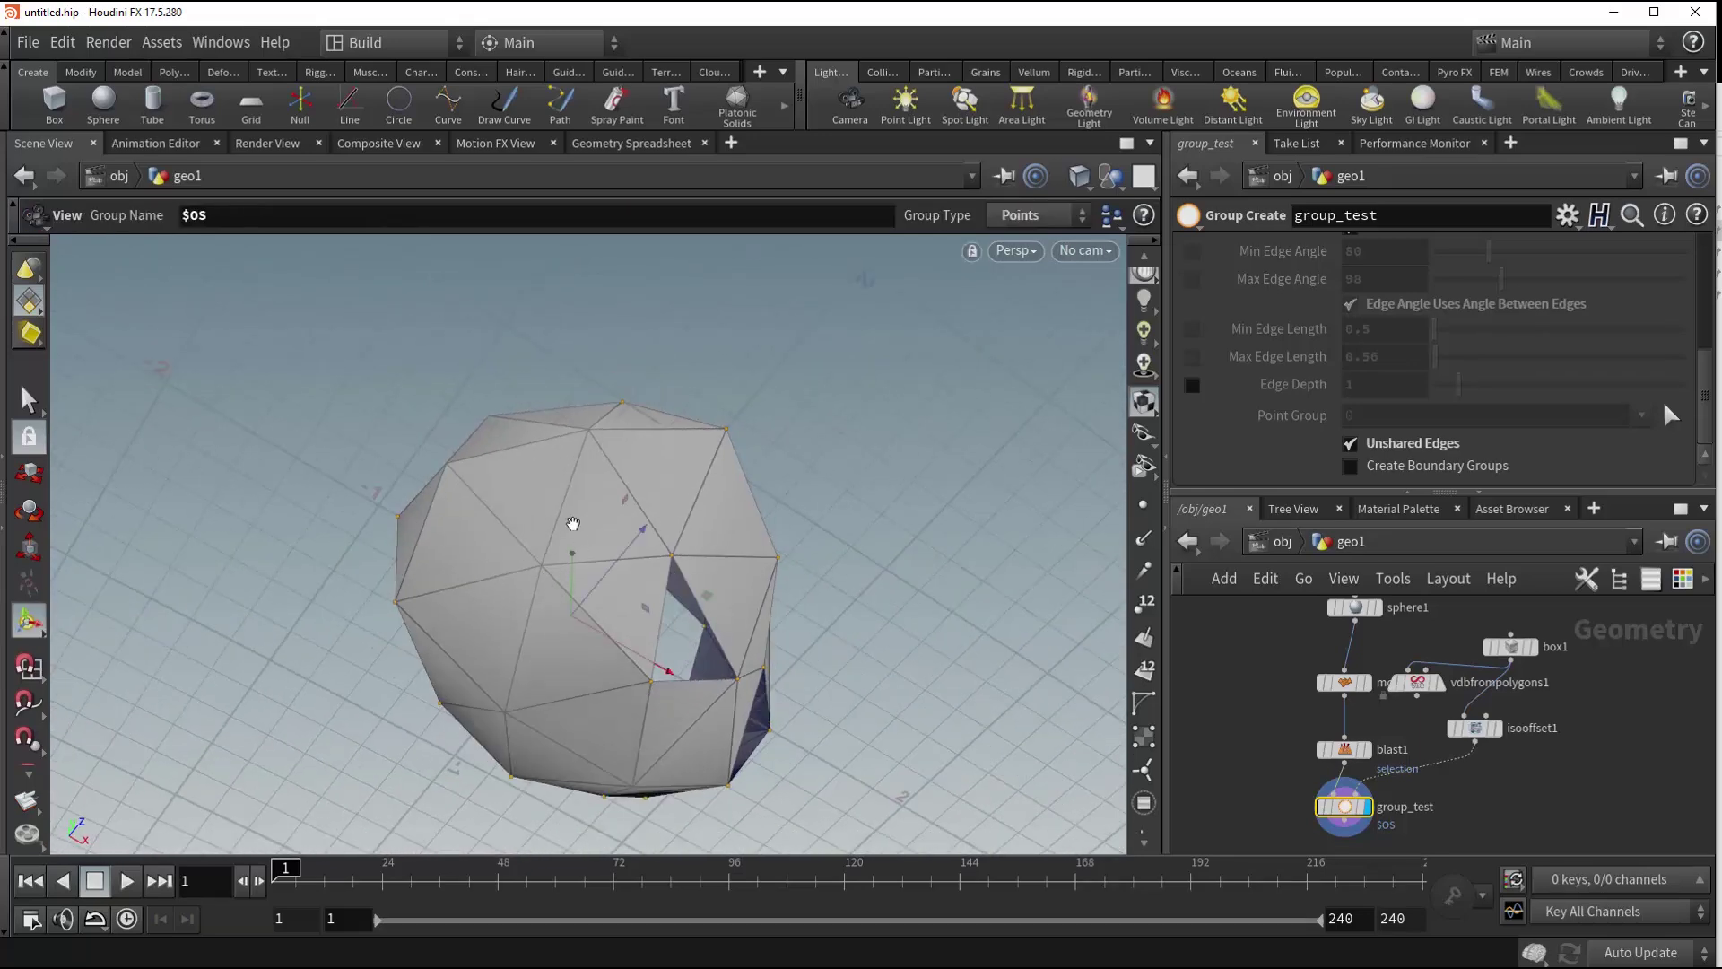
{"action": "left_click_drag", "start_coordinate": [569, 520], "coordinate": [644, 637]}
{"action": "key", "text": "Return"}
{"action": "key", "text": "Escape"}
{"action": "key", "text": "Return"}
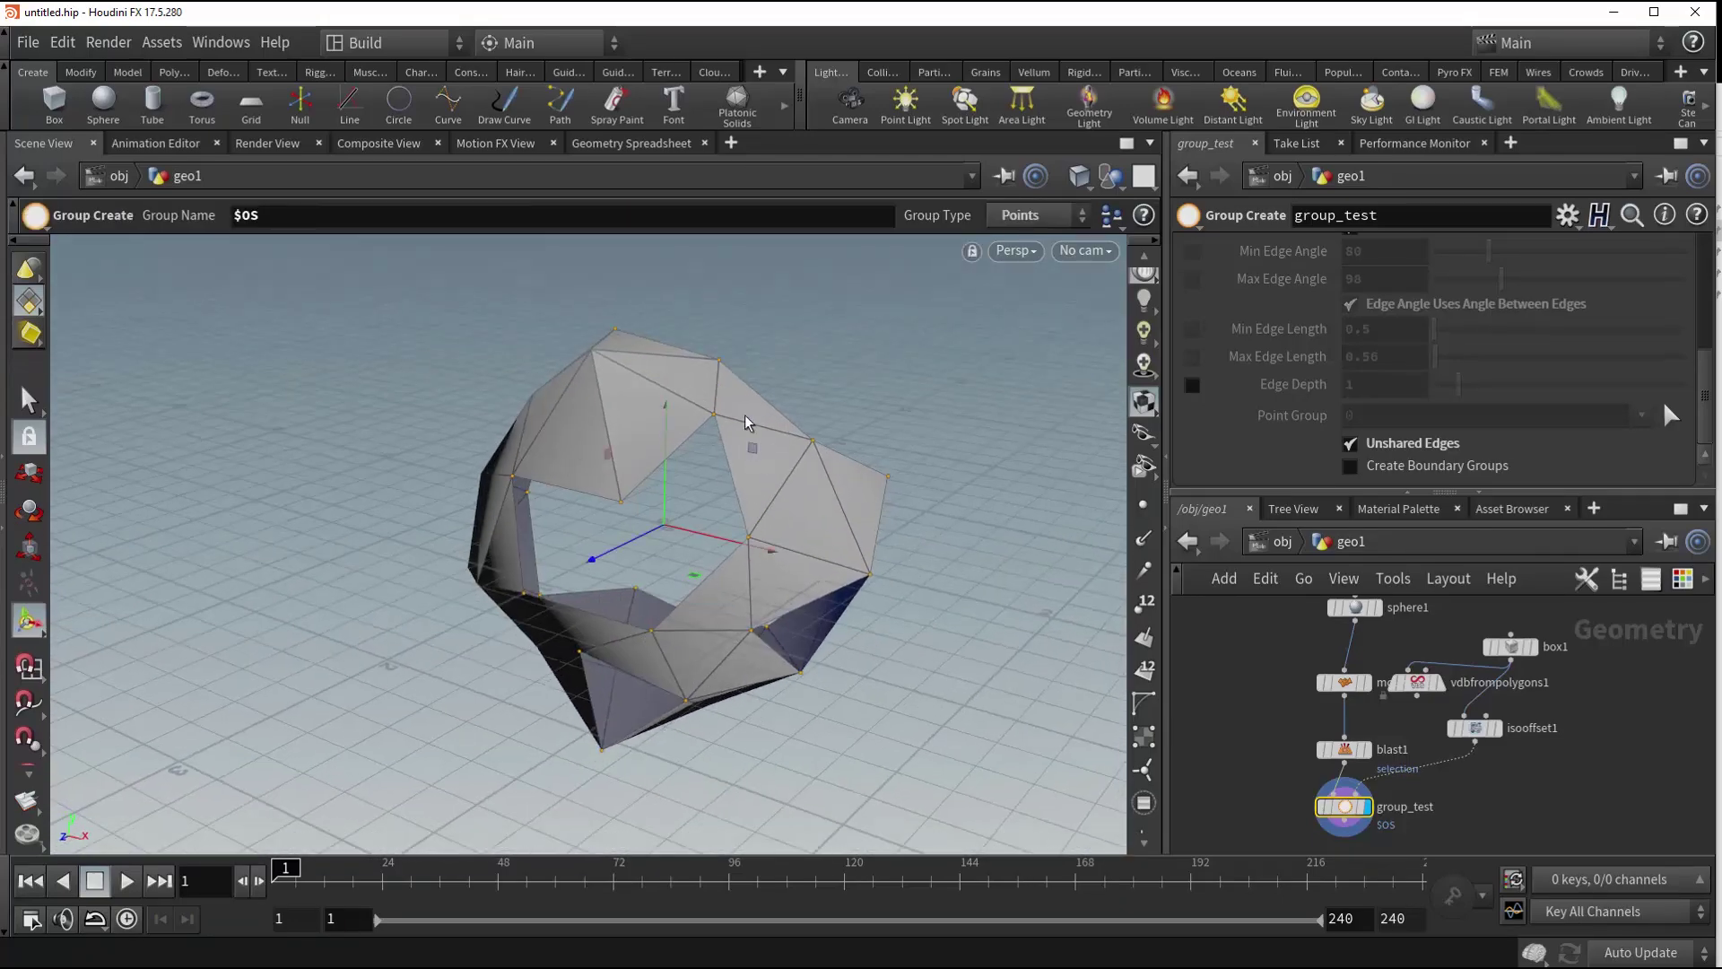
{"action": "key", "text": "Escape"}
{"action": "left_click_drag", "start_coordinate": [751, 623], "coordinate": [607, 367]}
{"action": "key", "text": "Return"}
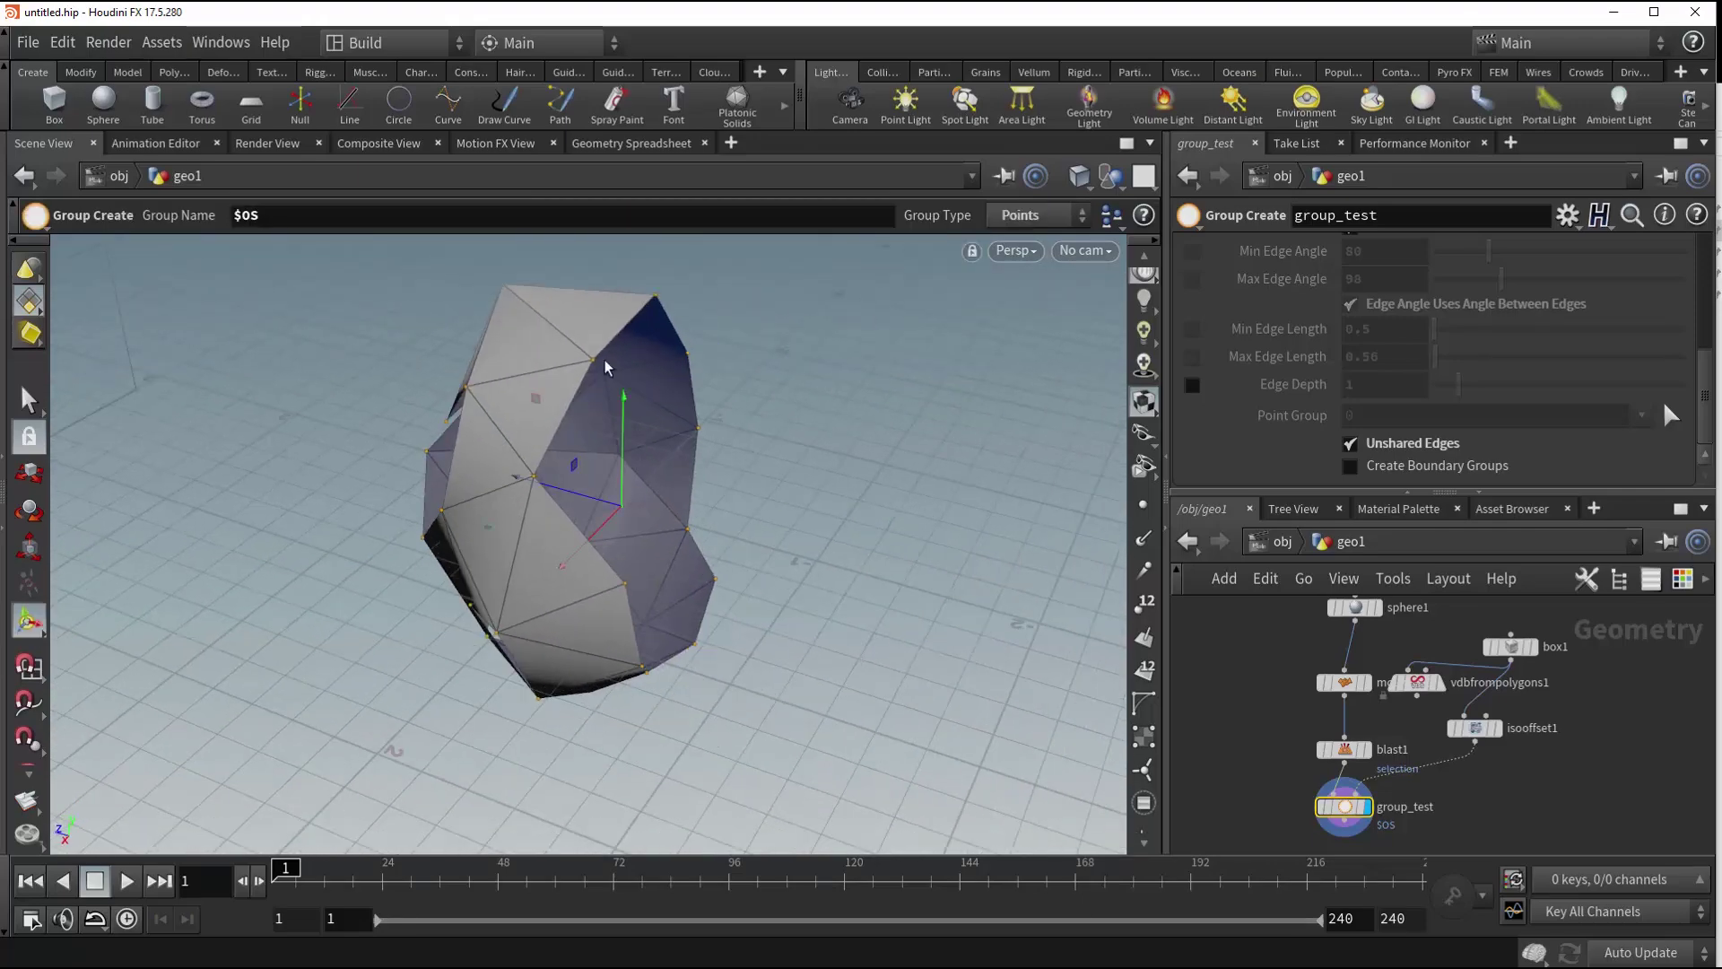
{"action": "key", "text": "Escape"}
{"action": "left_click_drag", "start_coordinate": [646, 657], "coordinate": [713, 563]}
{"action": "key", "text": "Return"}
{"action": "key", "text": "Escape"}
{"action": "key", "text": "Return"}
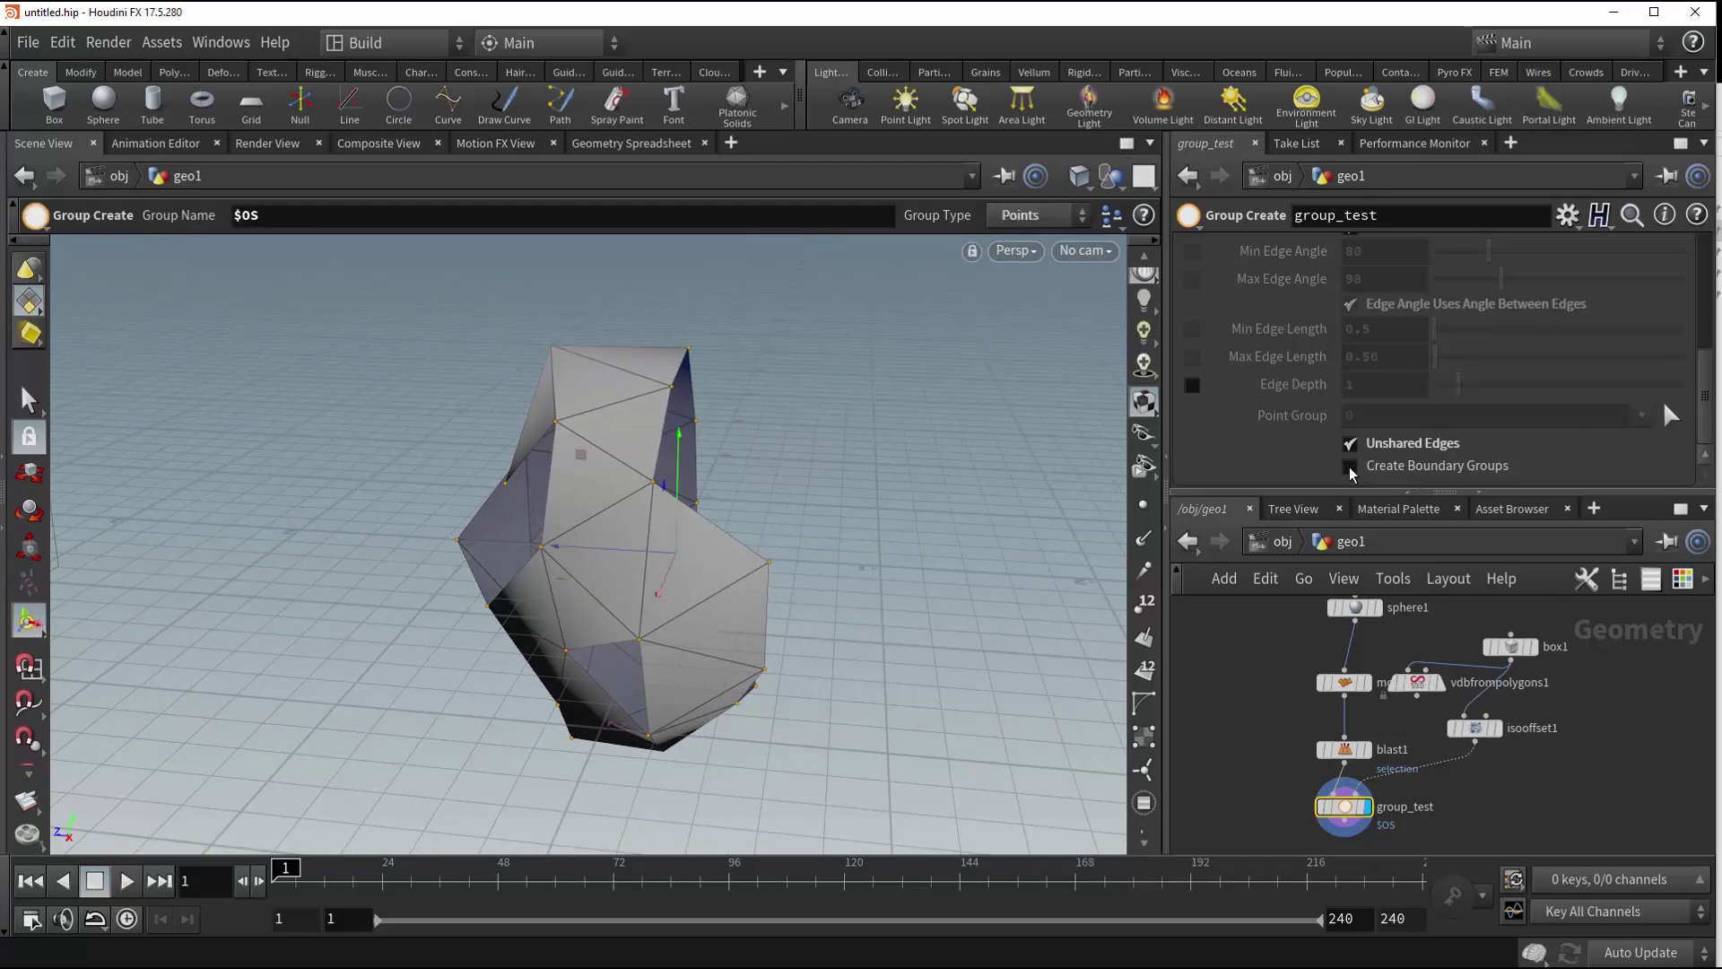
- Show the point groups in the viewport's group list and enable Create Boundary Groups for the unshared edges
{"action": "scroll", "coordinate": [1144, 652], "scroll_direction": "down", "scroll_amount": 5}
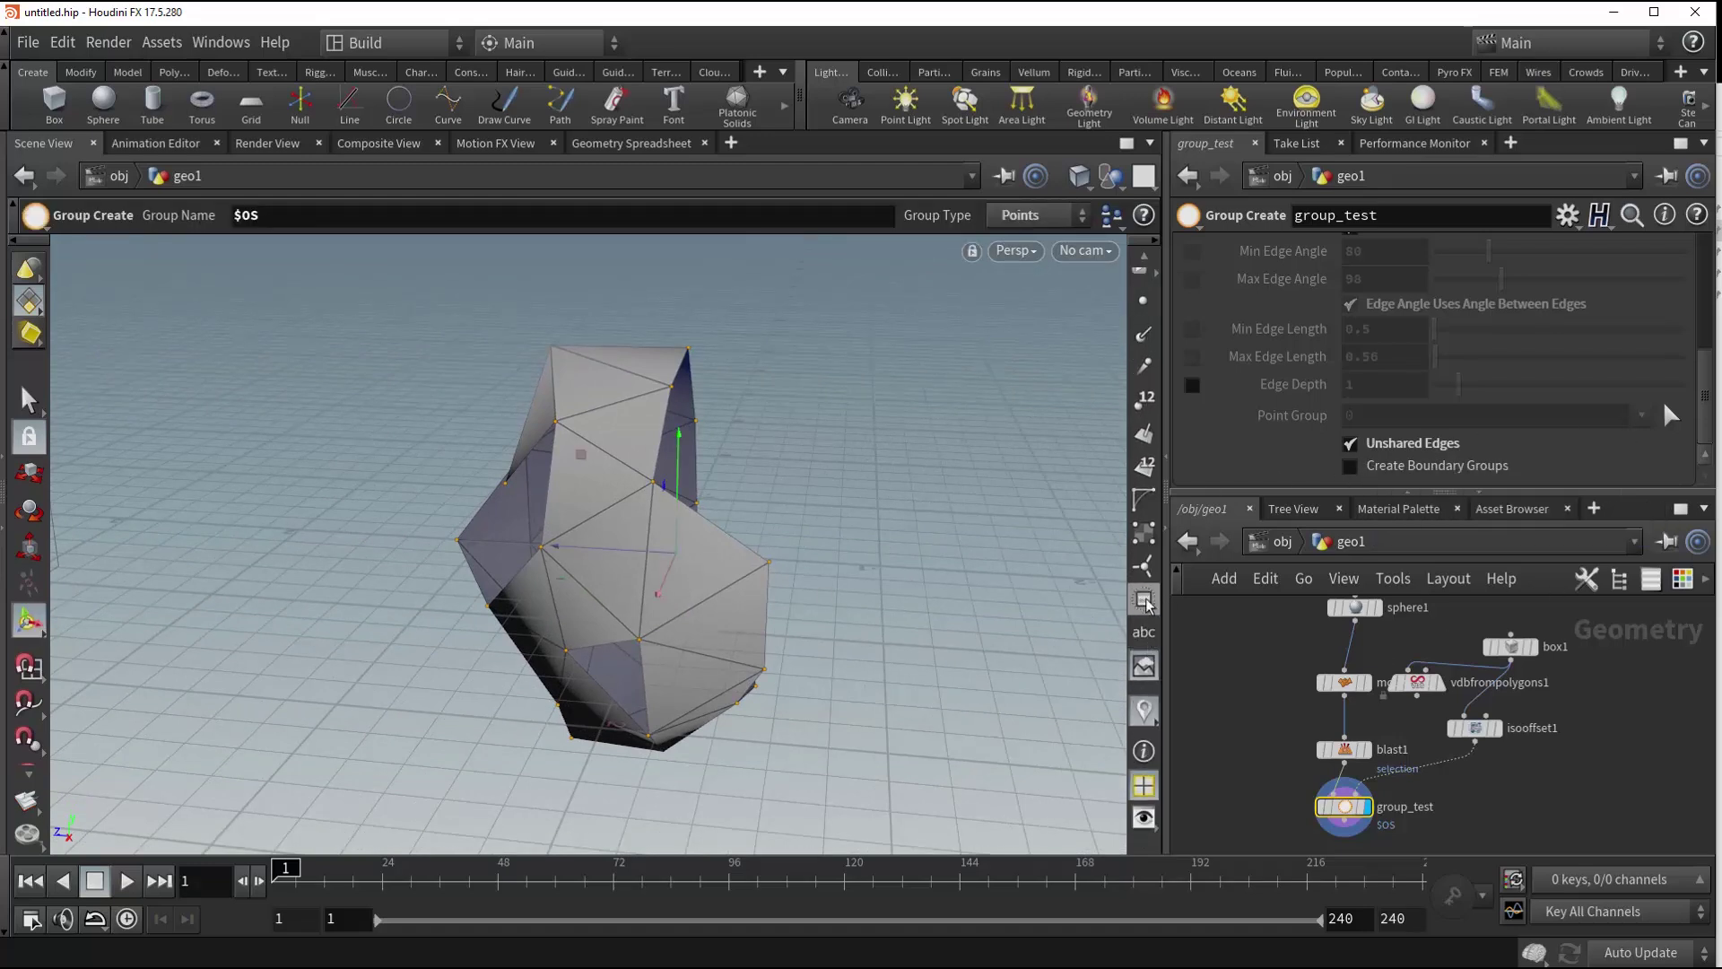
{"action": "left_click", "coordinate": [1147, 601]}
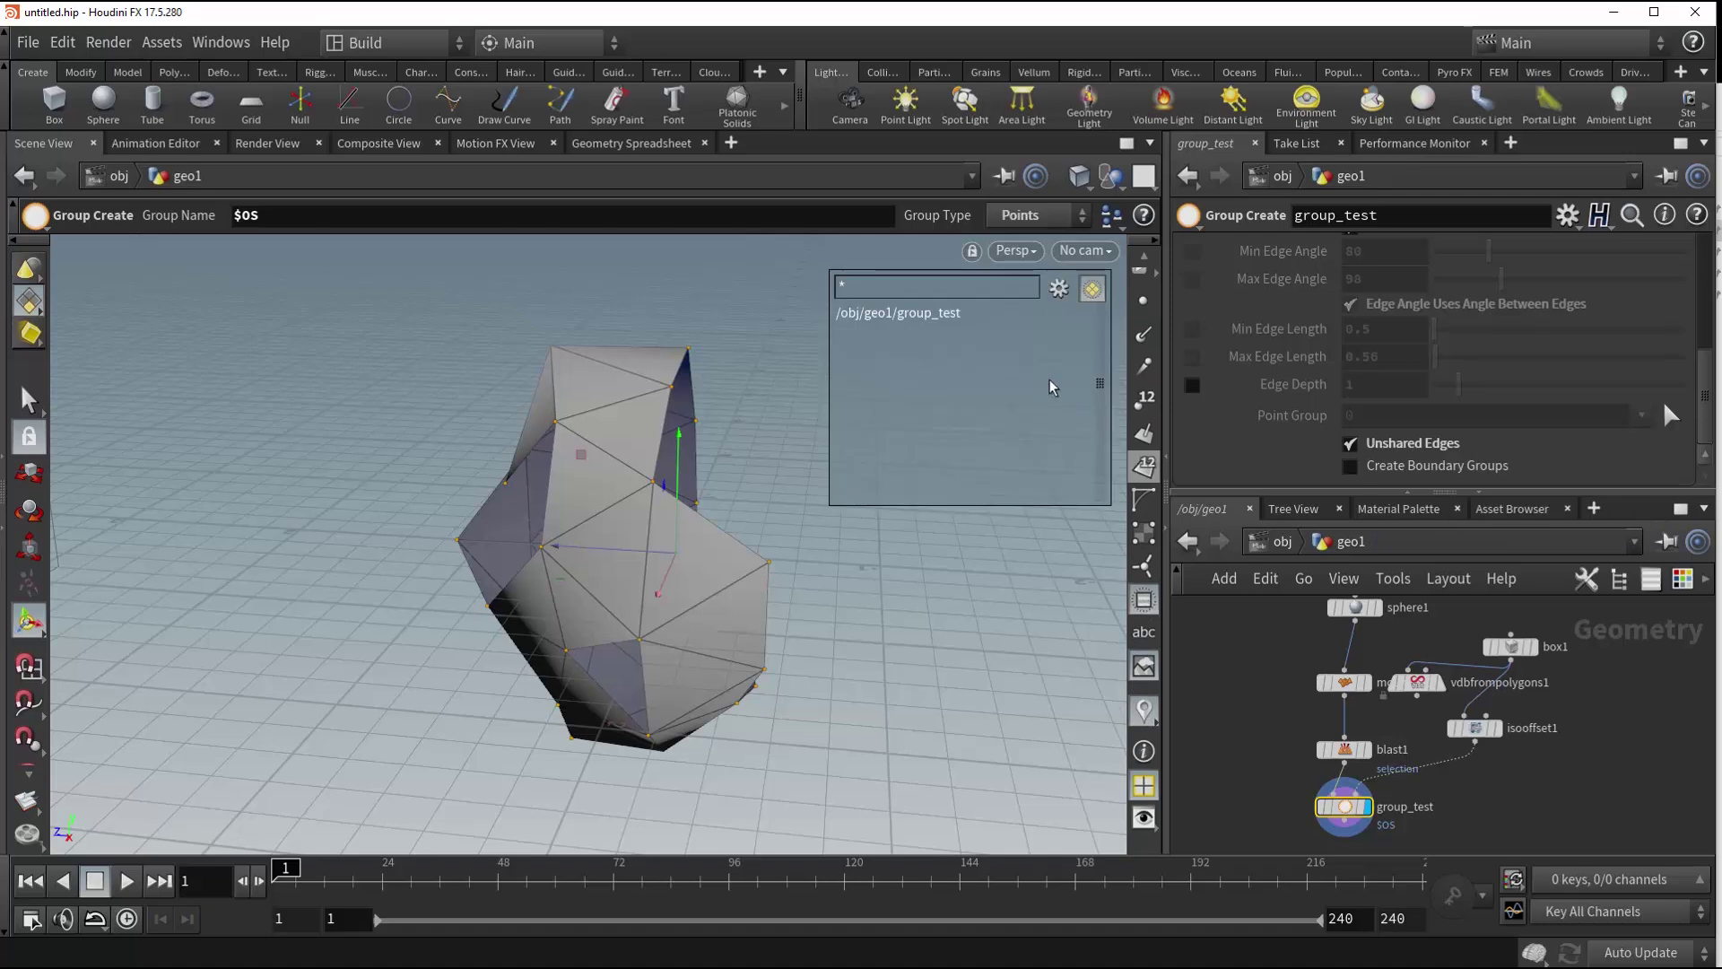
{"action": "left_click", "coordinate": [1059, 288]}
{"action": "left_click", "coordinate": [1086, 364]}
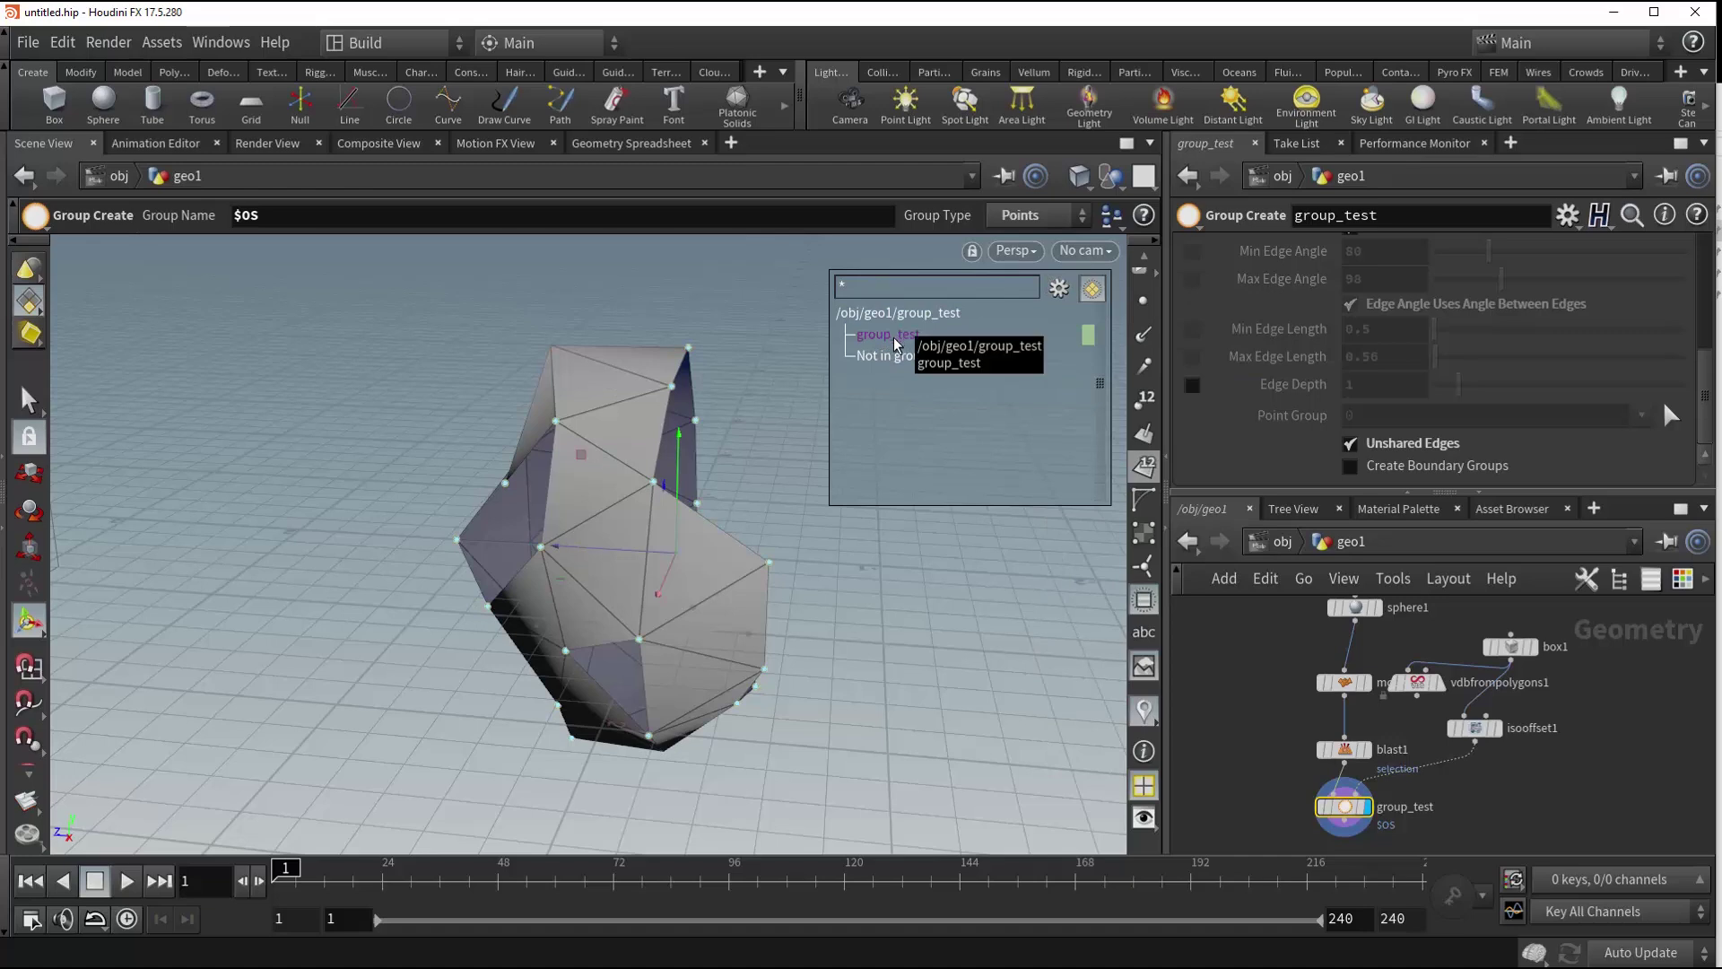
{"action": "left_click", "coordinate": [1349, 467]}
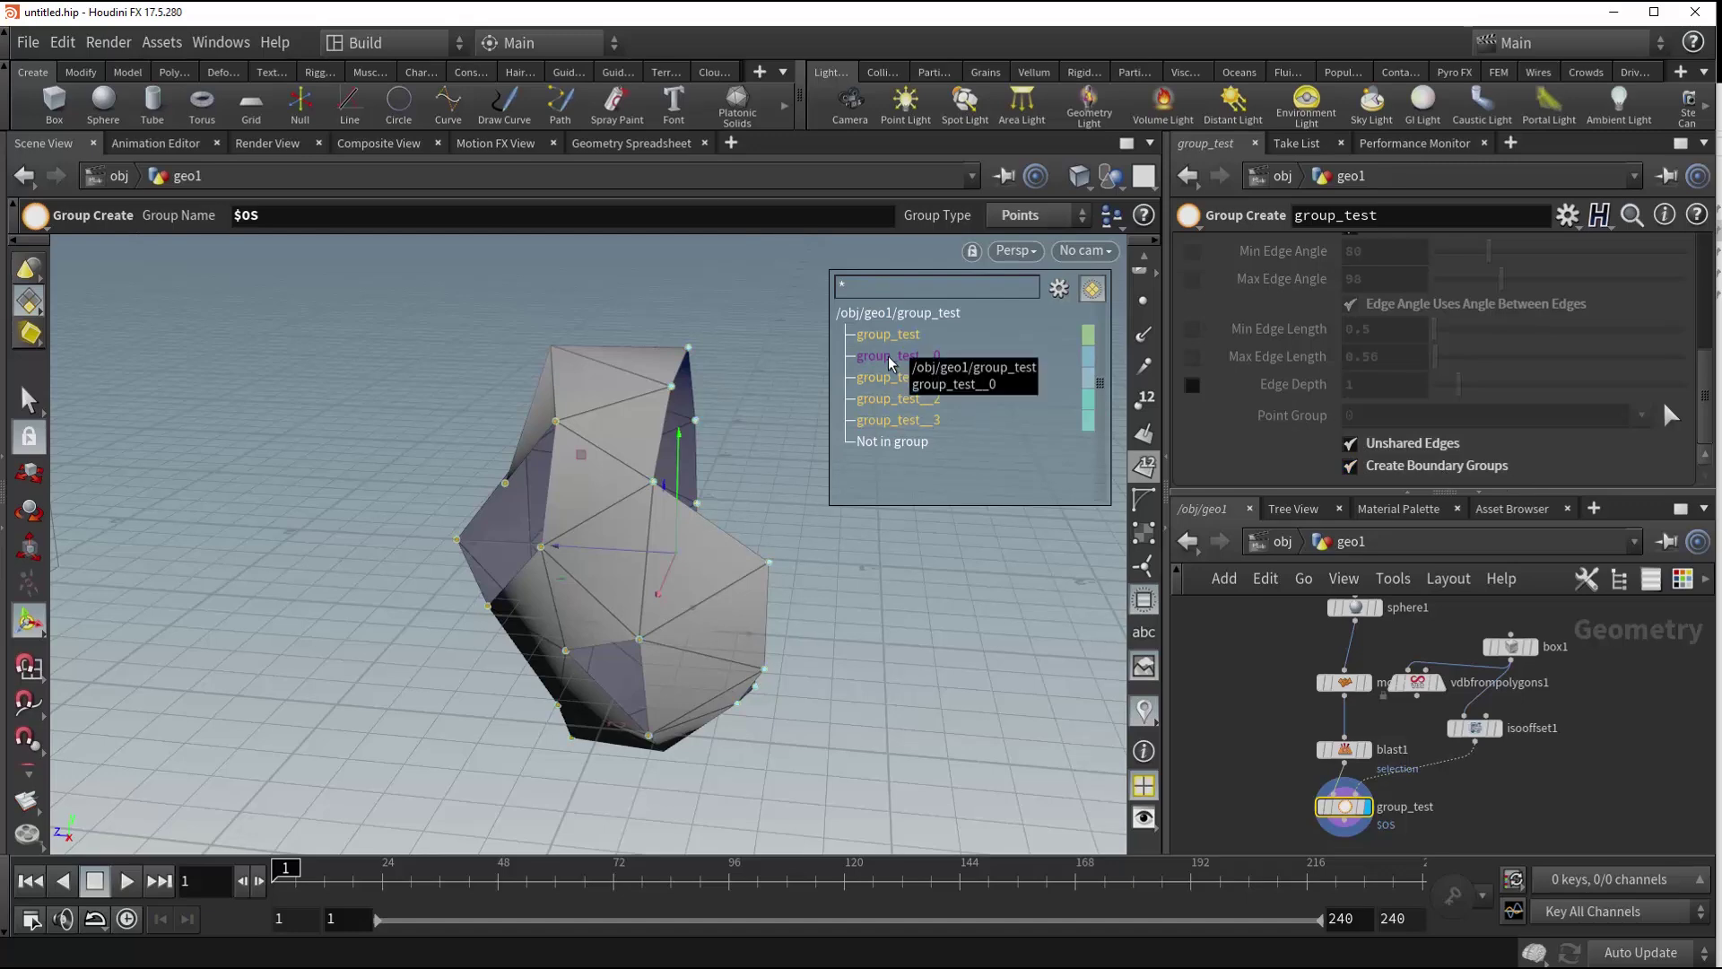
- Examine the boundary group points around the sphere's openings and review the Initial Merge options of the group_test node
{"action": "left_click_drag", "start_coordinate": [647, 503], "coordinate": [557, 653], "text": "alt"}
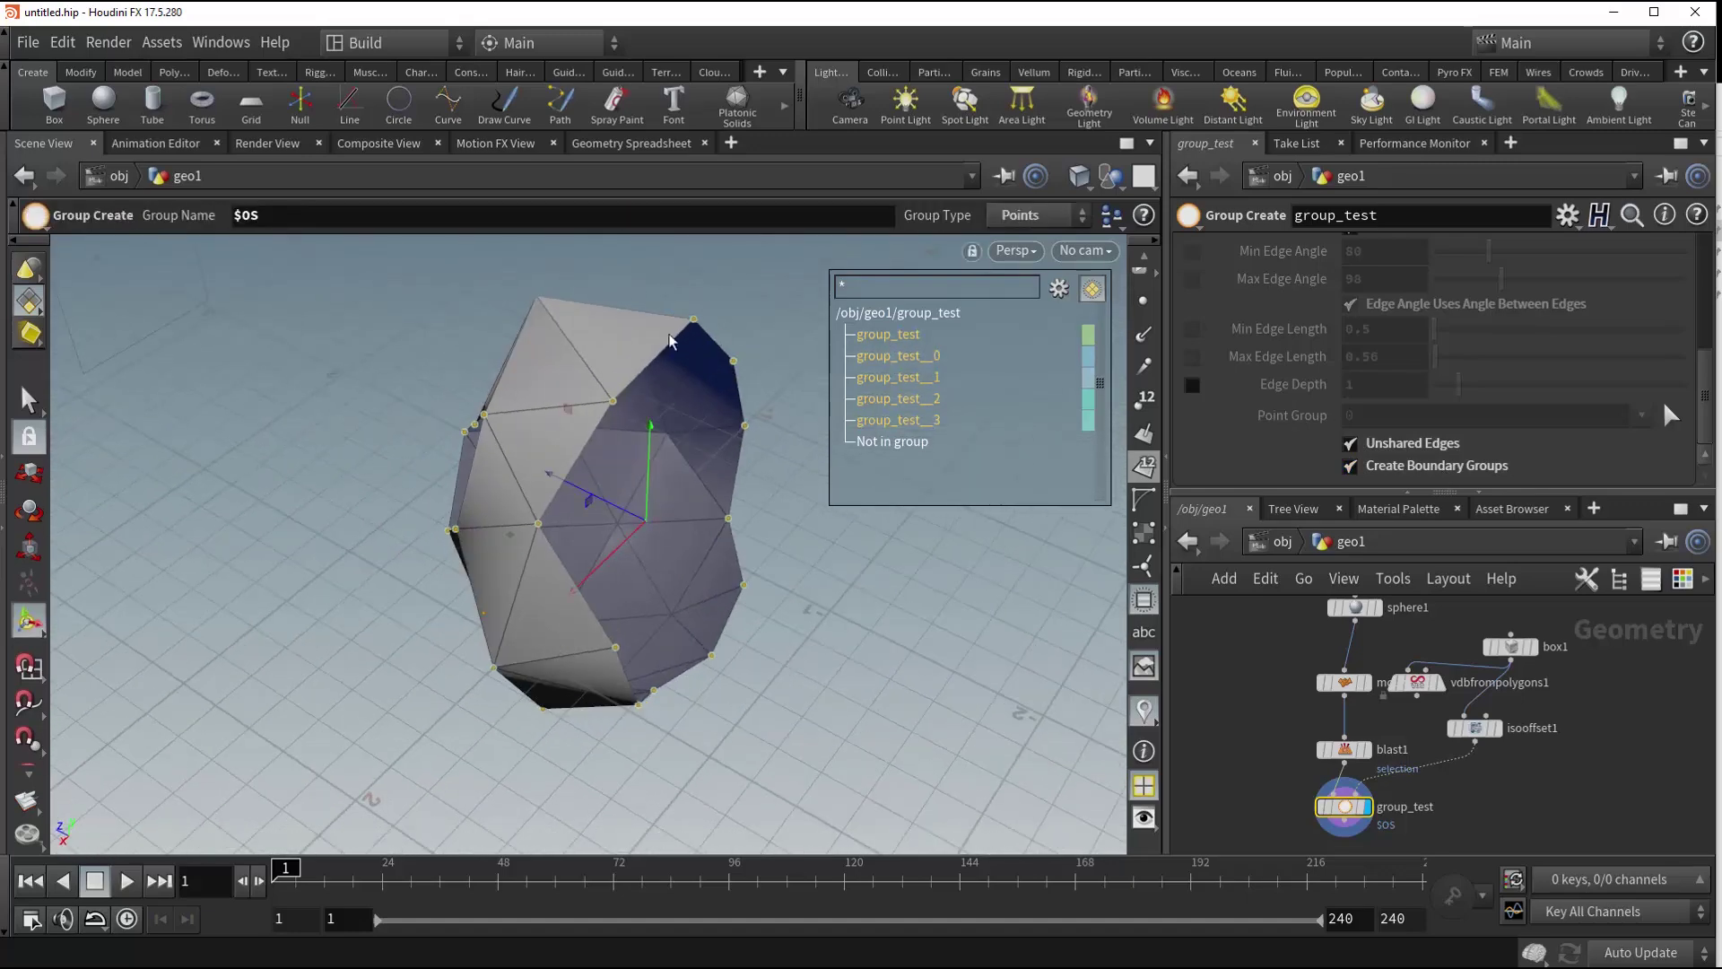
{"action": "left_click_drag", "start_coordinate": [782, 585], "coordinate": [793, 385]}
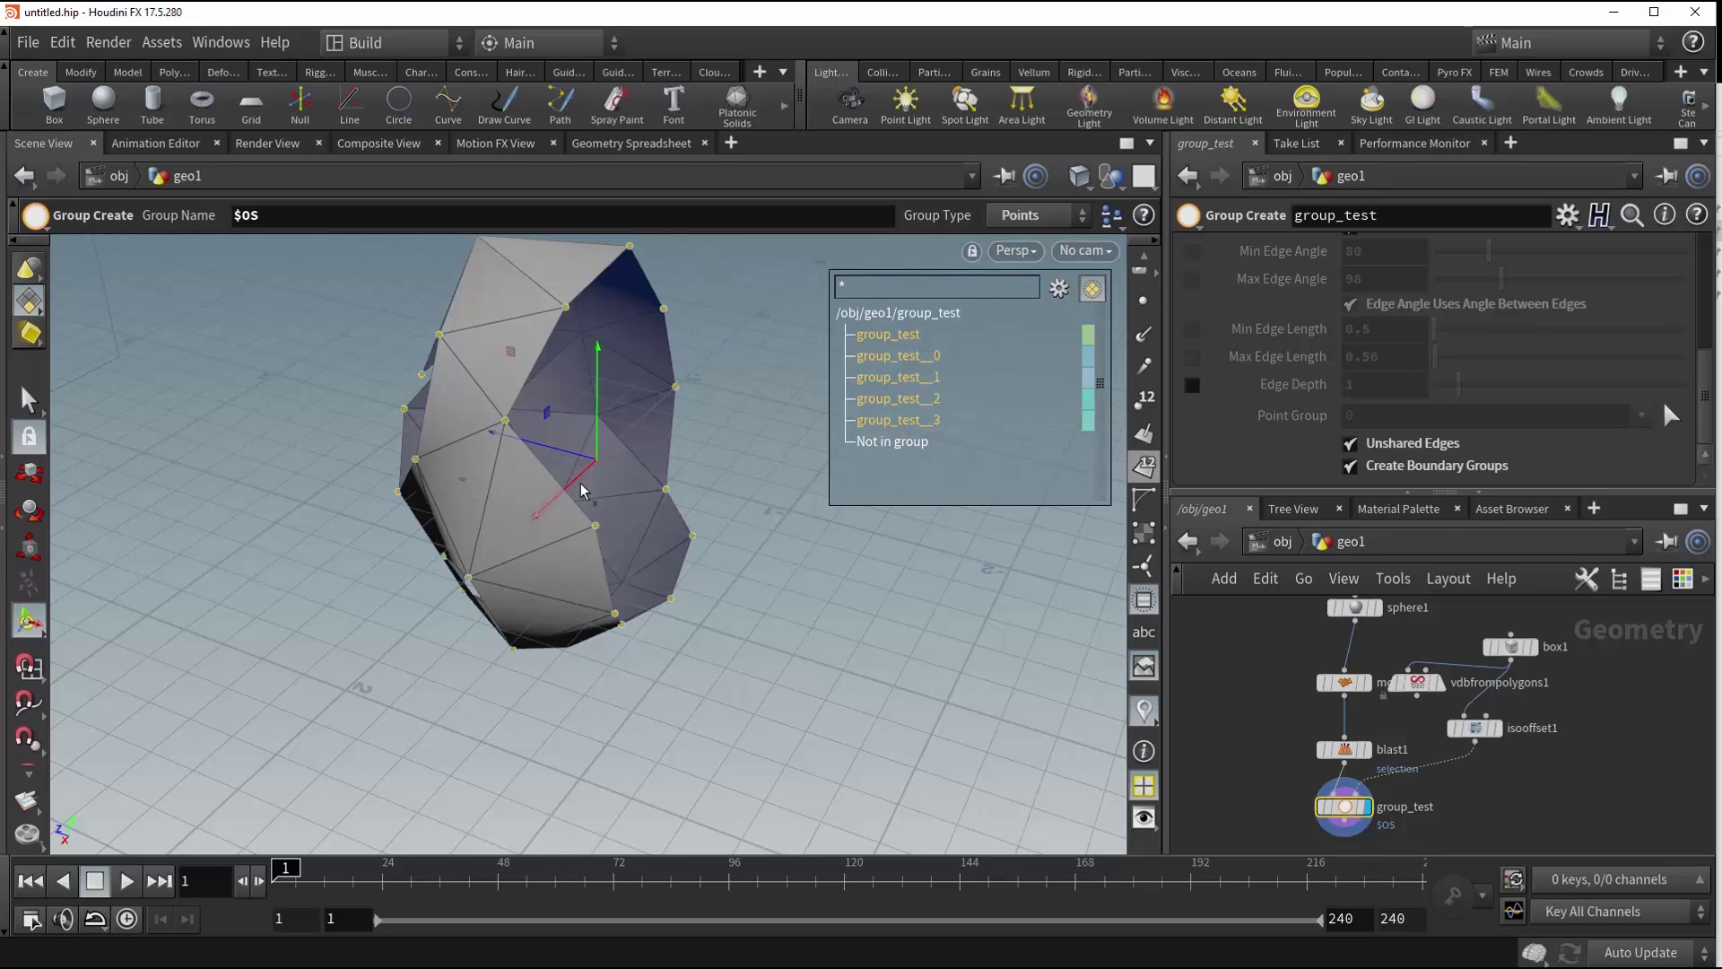
{"action": "left_click_drag", "start_coordinate": [563, 531], "coordinate": [627, 476]}
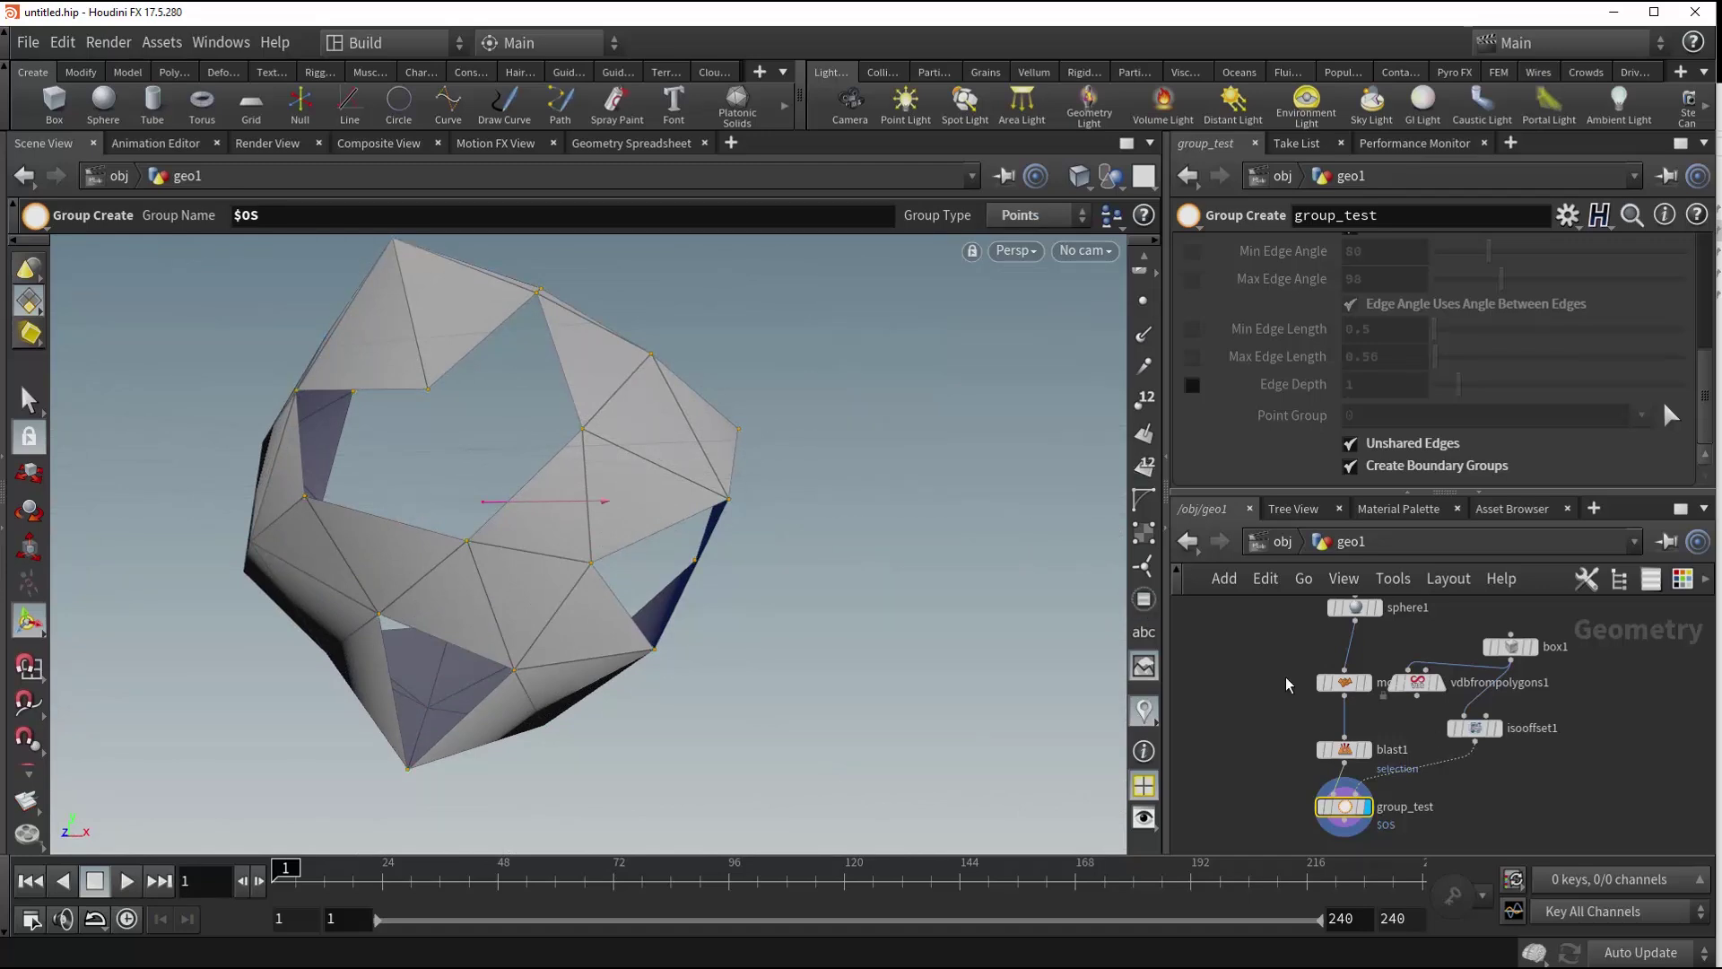
{"action": "mouse_move", "coordinate": [1291, 696]}
{"action": "middle_mouse_down"}
{"action": "mouse_move", "coordinate": [1297, 747]}
{"action": "mouse_move", "coordinate": [1273, 715]}
{"action": "middle_mouse_up"}
{"action": "scroll", "coordinate": [1297, 747], "scroll_direction": "down", "scroll_amount": 3}
{"action": "scroll", "coordinate": [1286, 728], "scroll_direction": "up", "scroll_amount": 2}
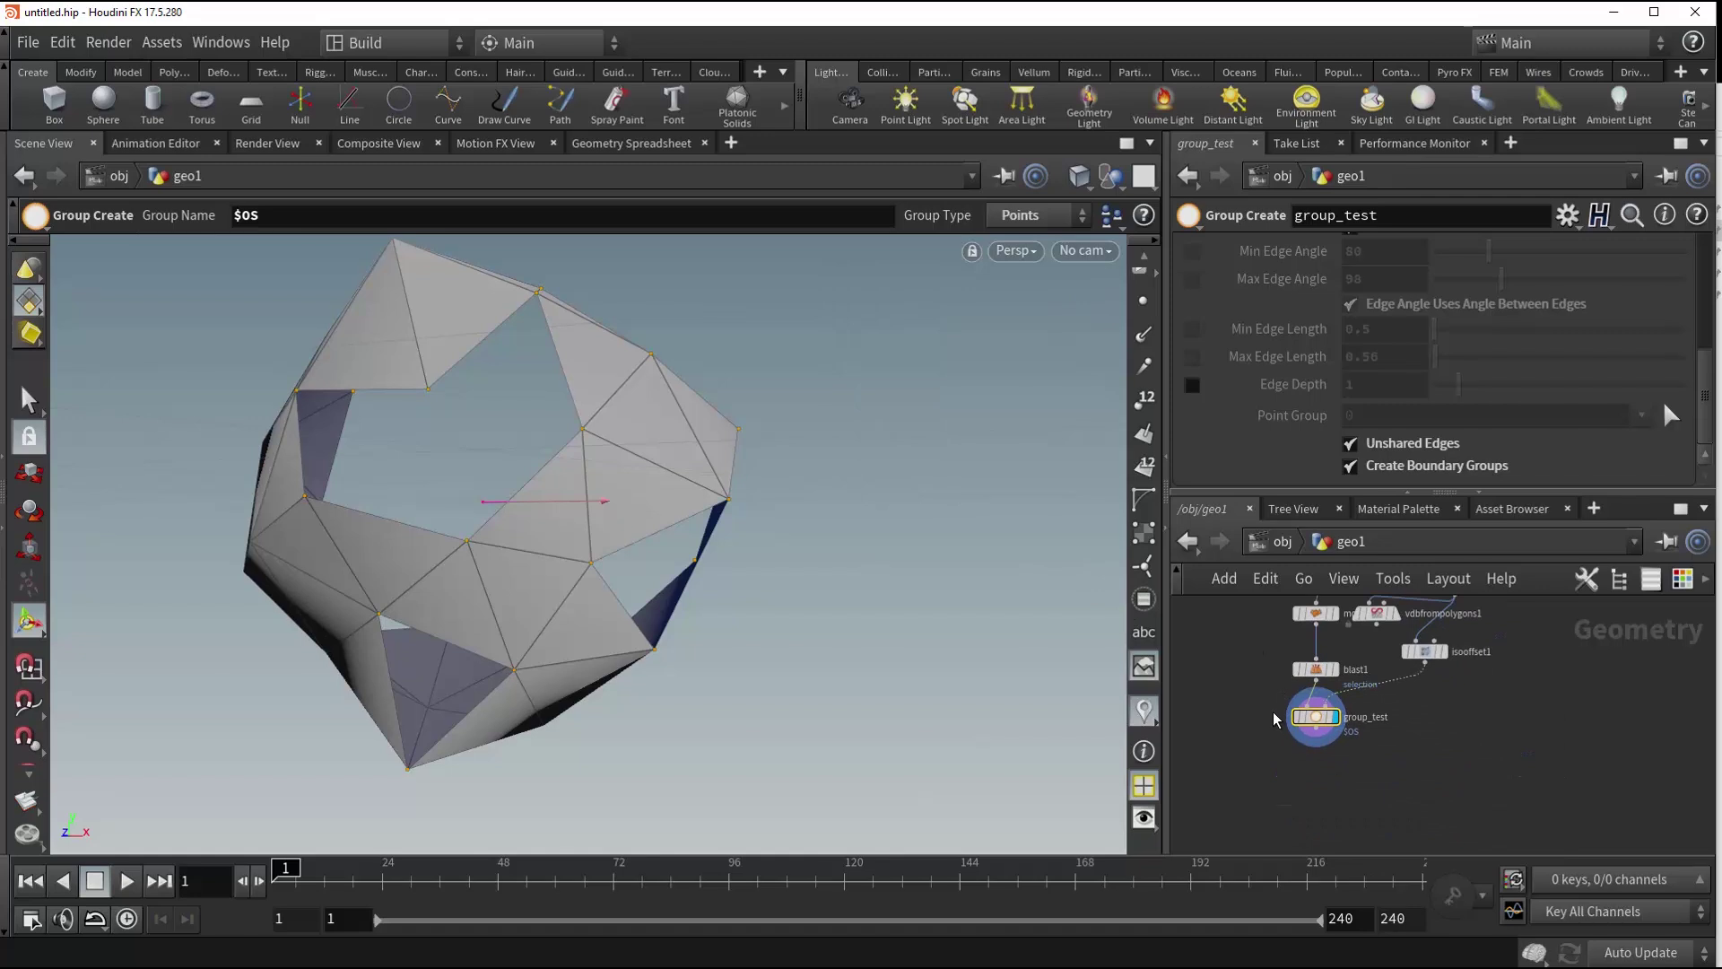
{"action": "scroll", "coordinate": [1283, 412], "scroll_direction": "up", "scroll_amount": 10}
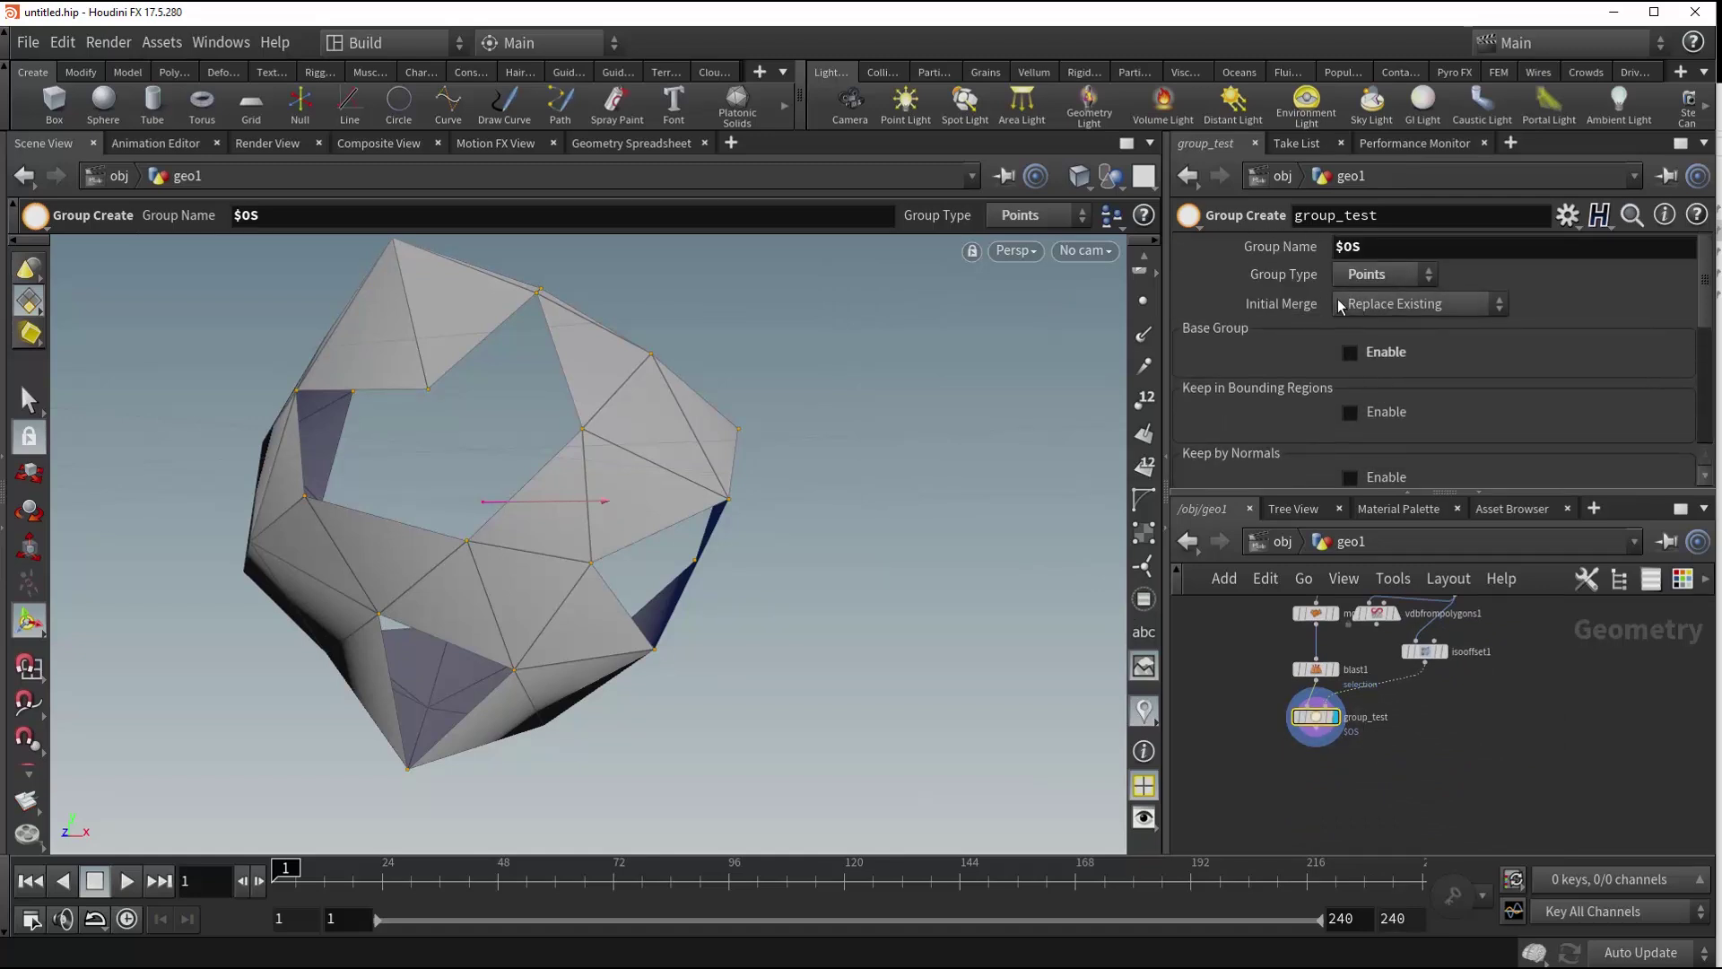
{"action": "left_click", "coordinate": [1379, 307]}
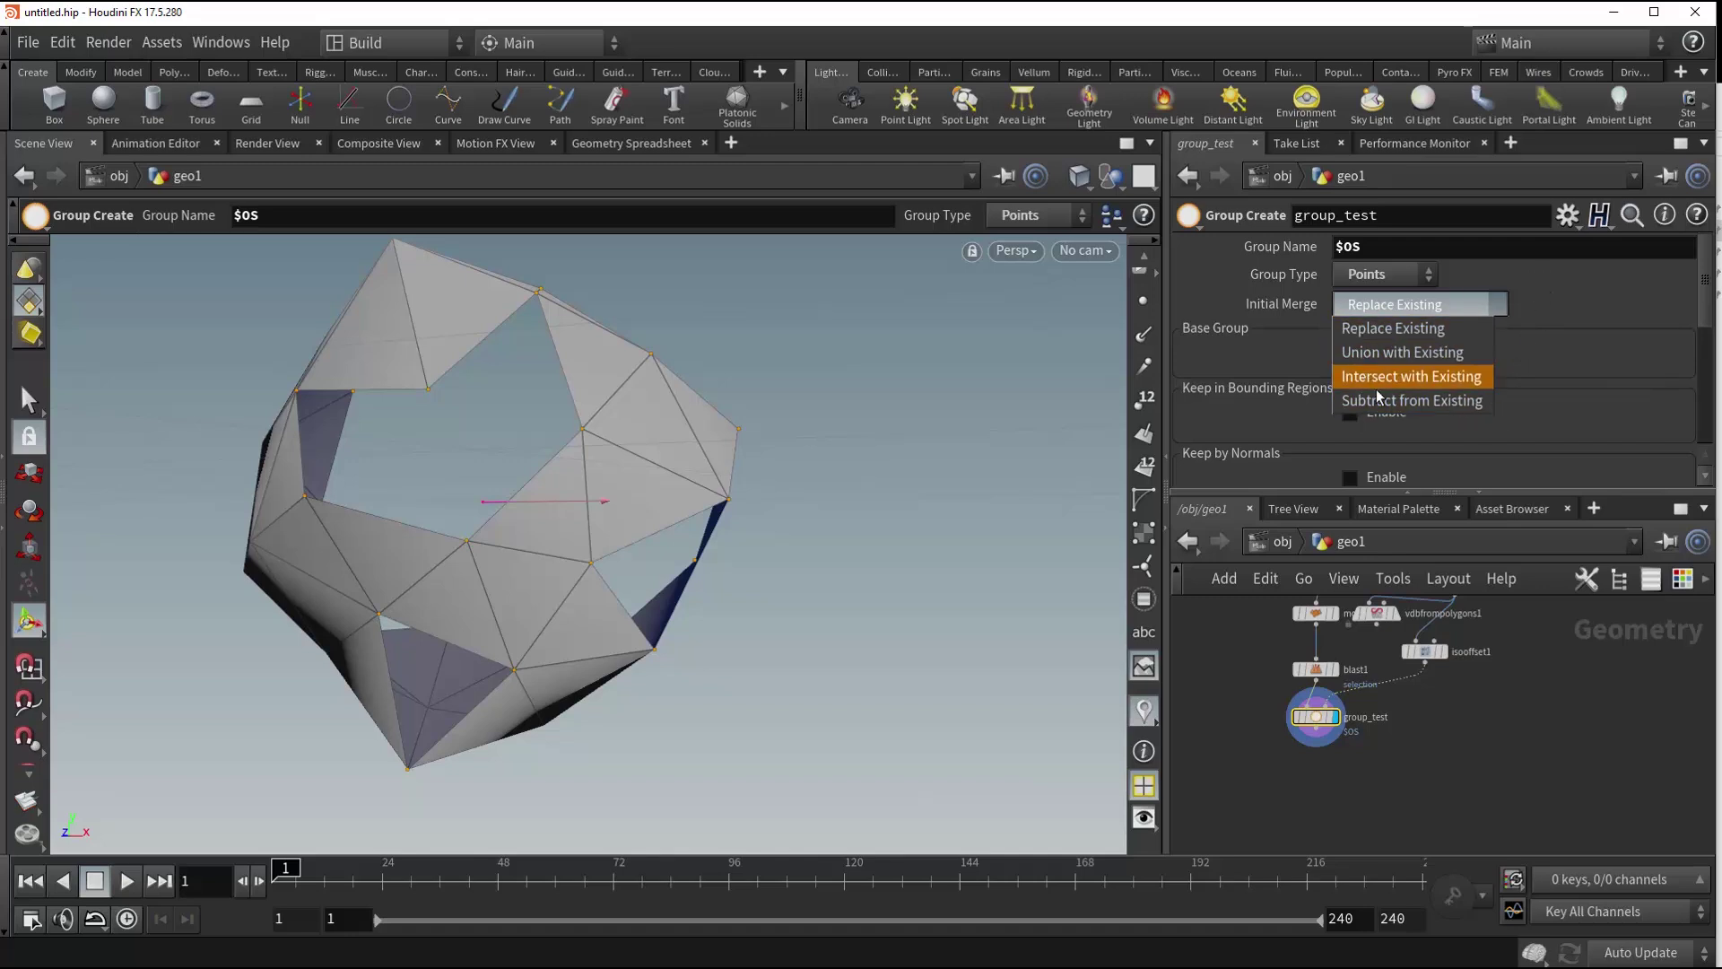
{"action": "left_click", "coordinate": [1569, 291]}
- Duplicate the group_test node and wire the copy below the original
{"action": "middle_click_drag", "start_coordinate": [1357, 771], "coordinate": [1401, 708]}
{"action": "scroll", "coordinate": [1401, 708], "scroll_direction": "up", "scroll_amount": 2}
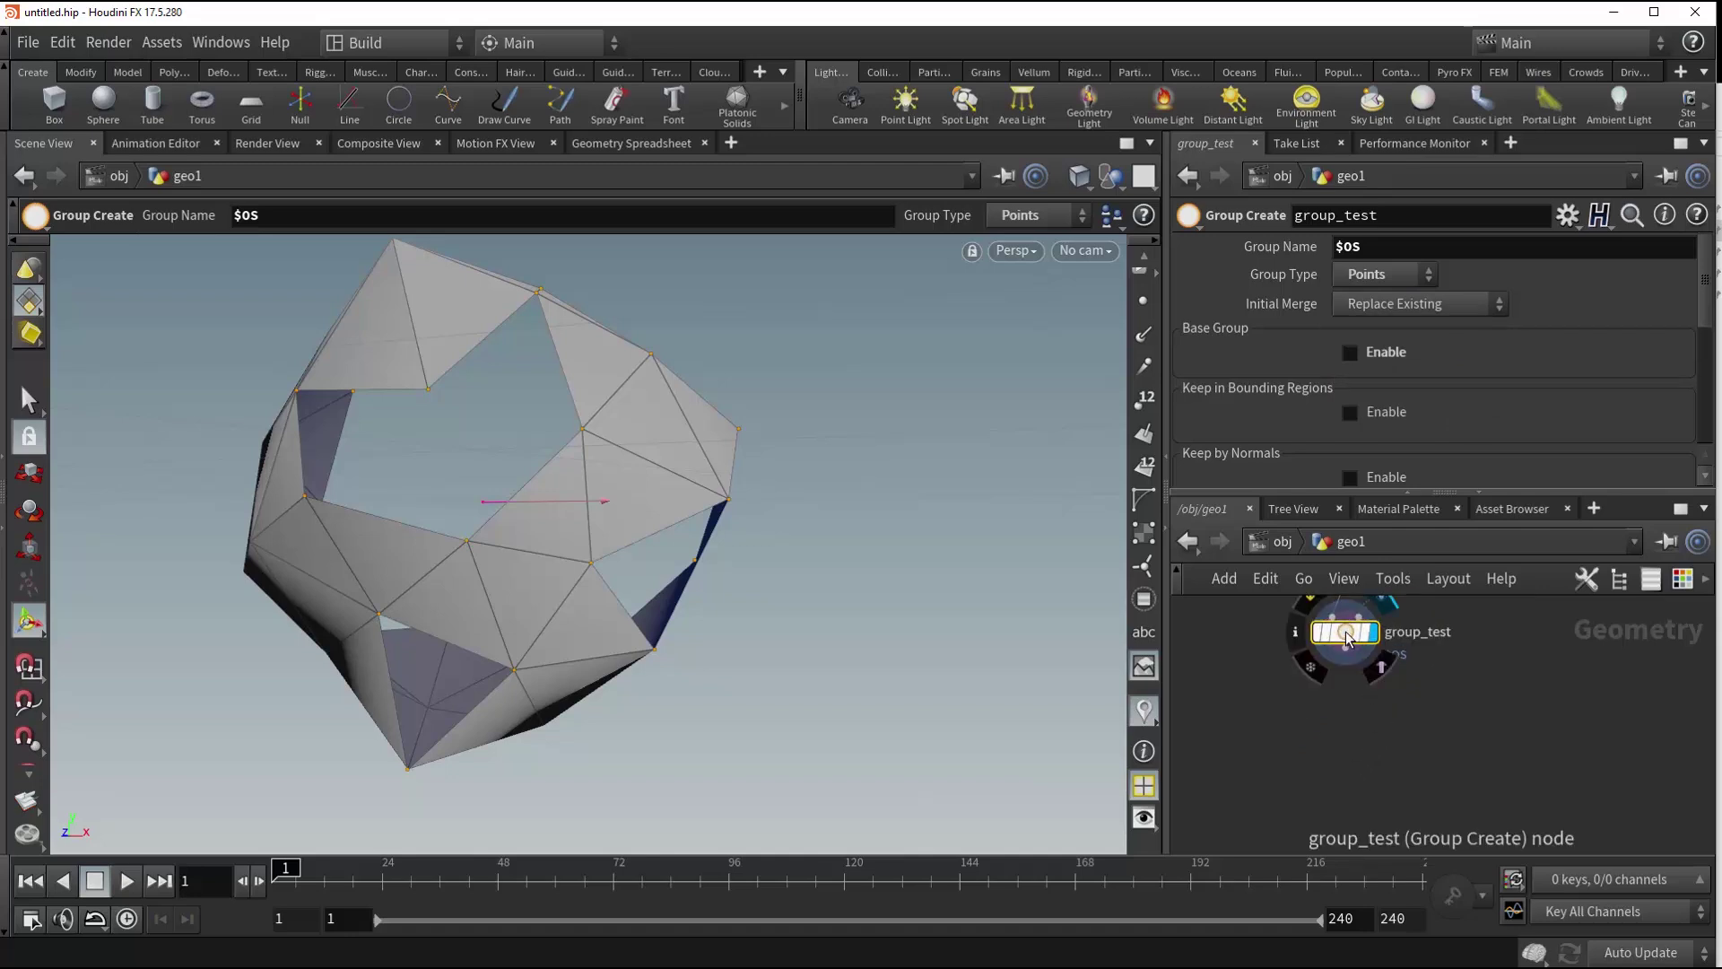
{"action": "left_click_drag", "start_coordinate": [1346, 633], "coordinate": [1346, 721], "text": "alt"}
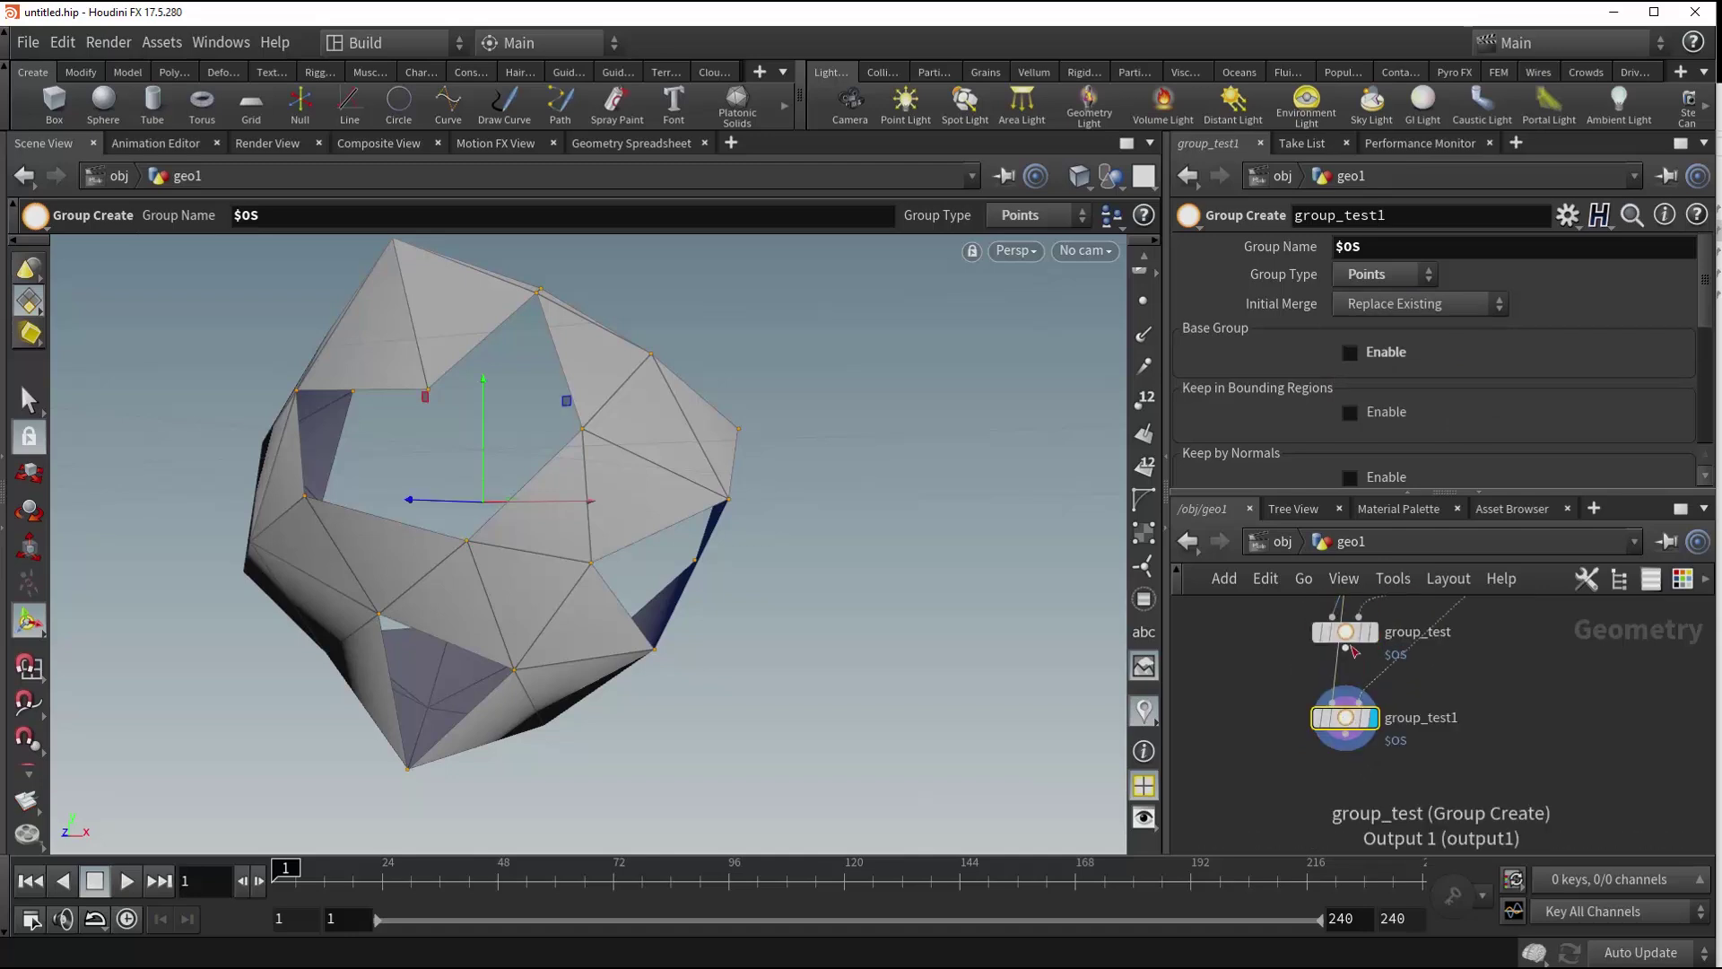
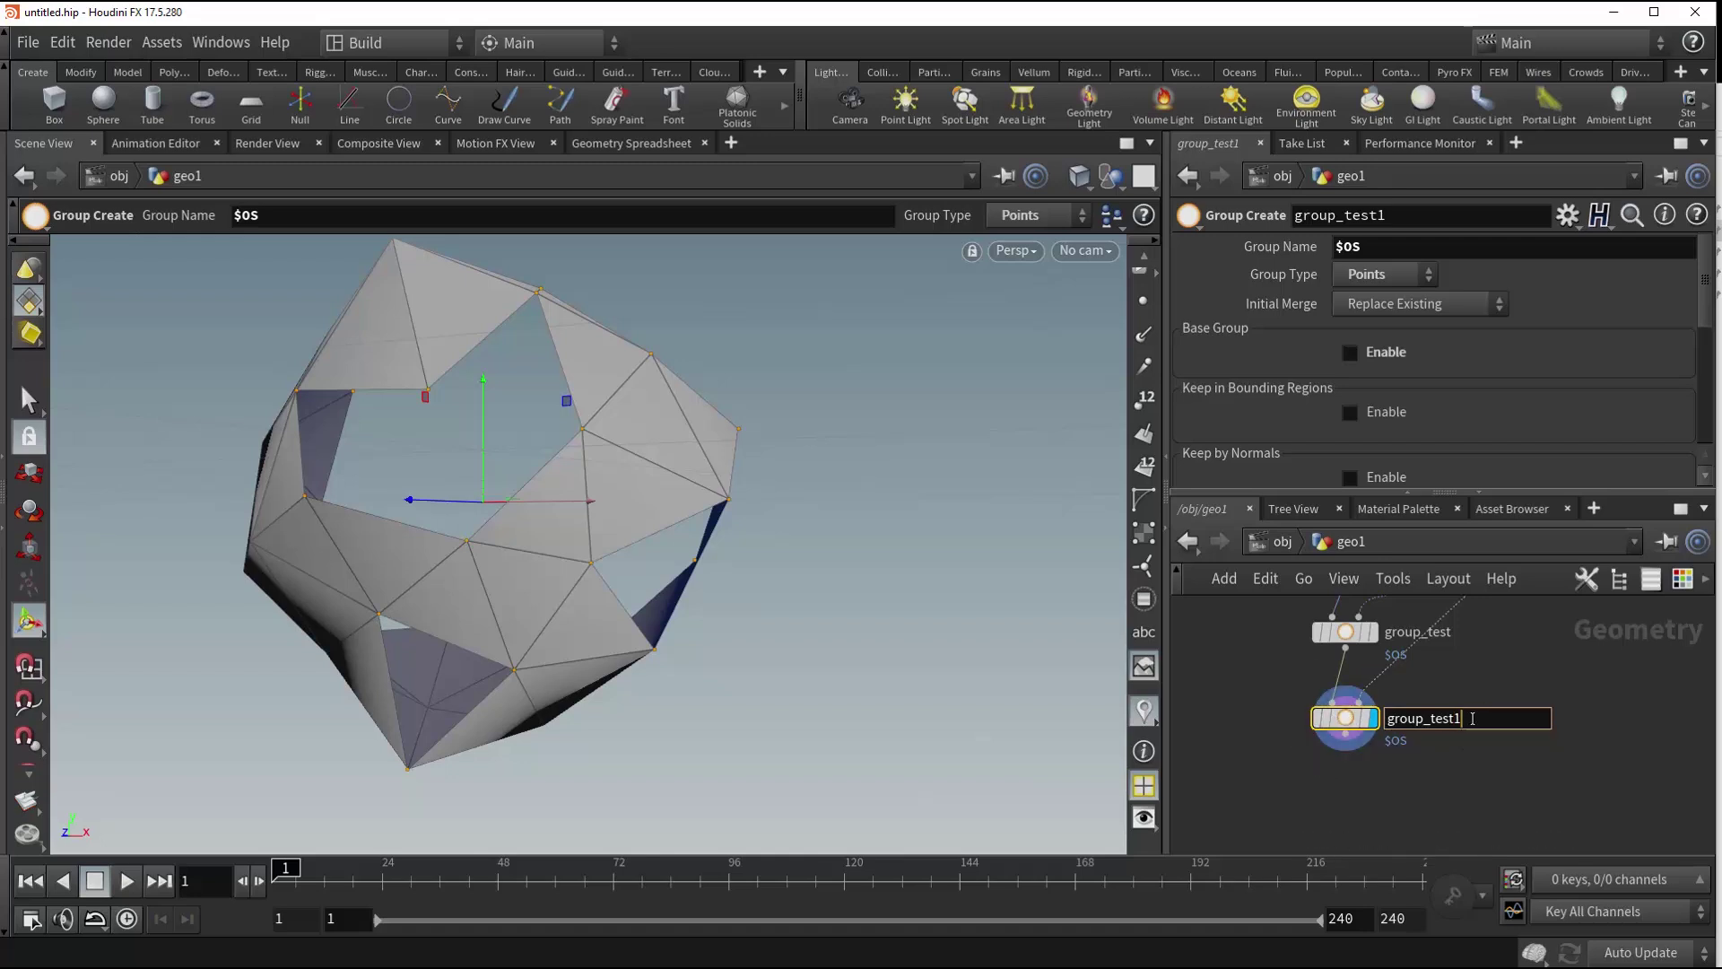
{"action": "left_click_drag", "start_coordinate": [1466, 721], "coordinate": [1382, 719]}
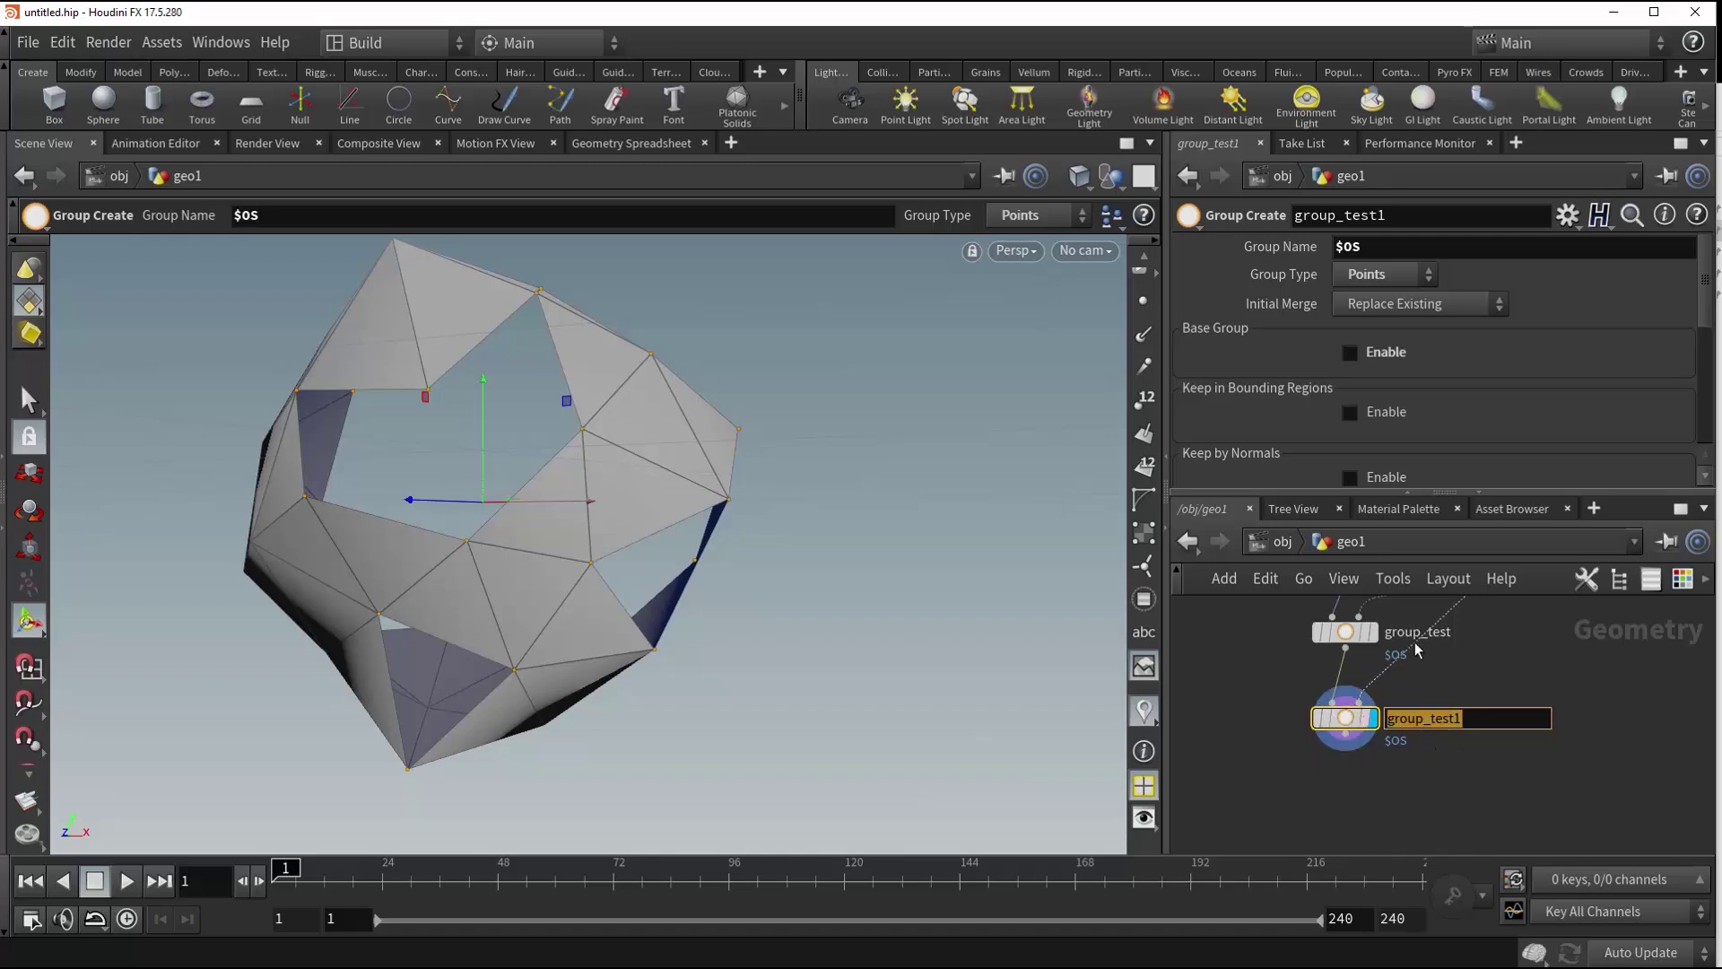
{"action": "middle_click_drag", "start_coordinate": [1428, 674], "coordinate": [1429, 736]}
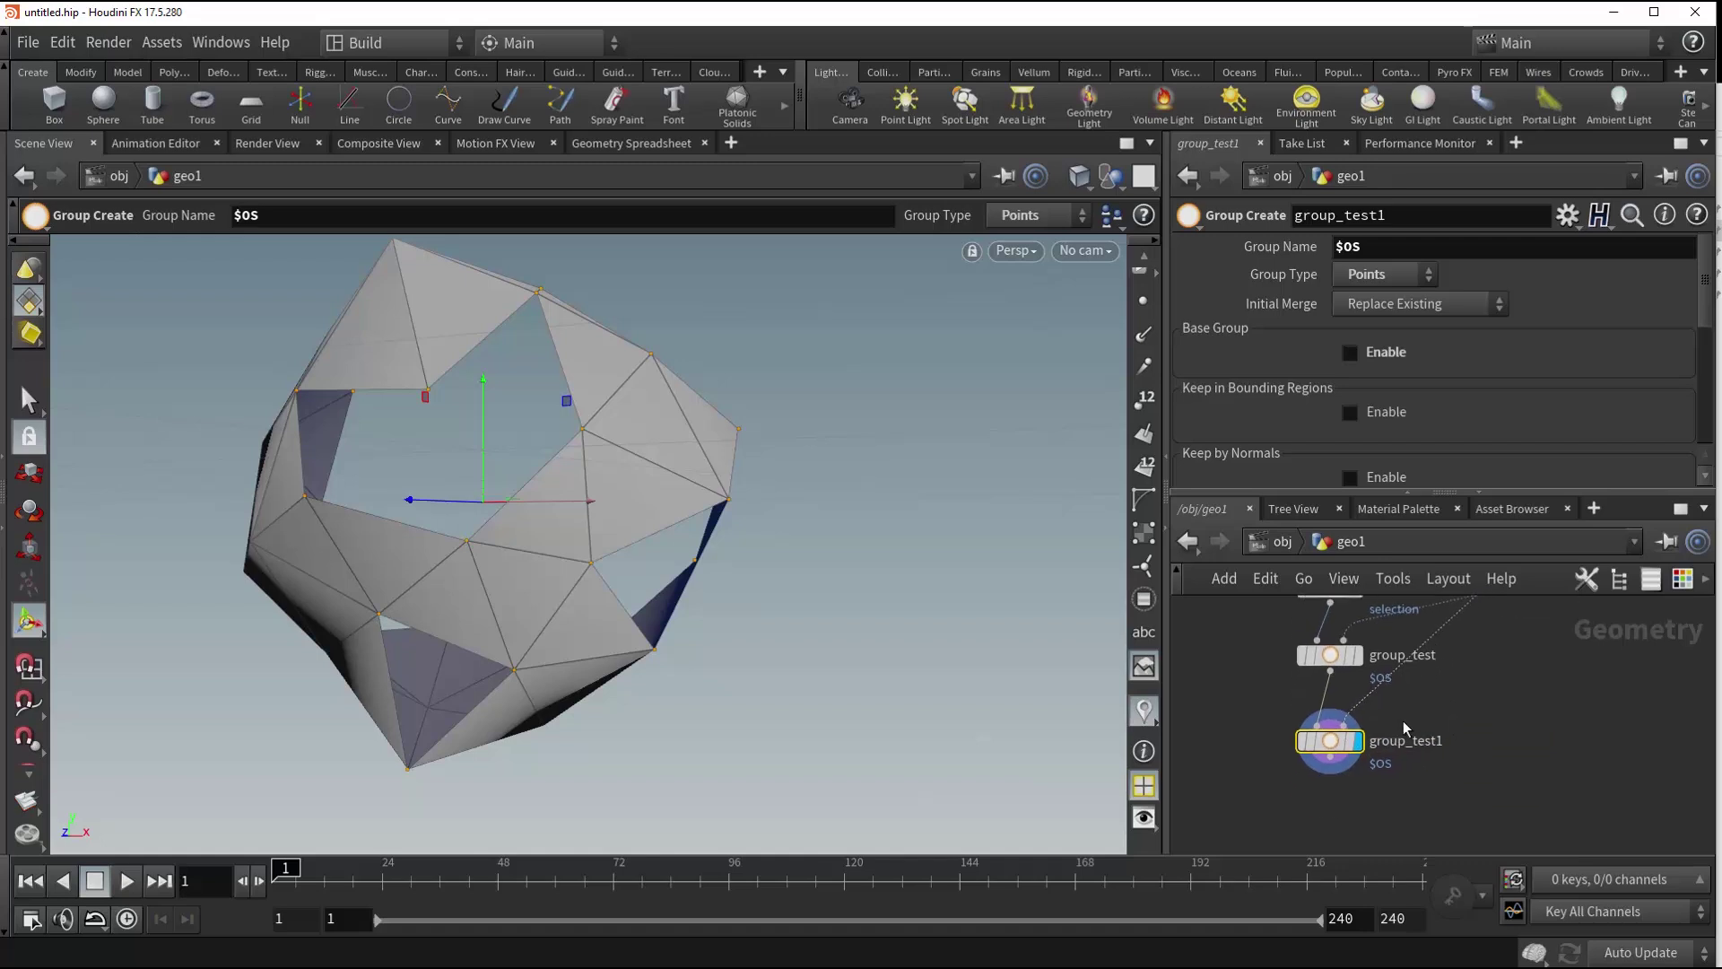
- Set the duplicated node's Group Name to group_test and check the node's warning
{"action": "mouse_move", "coordinate": [1342, 745]}
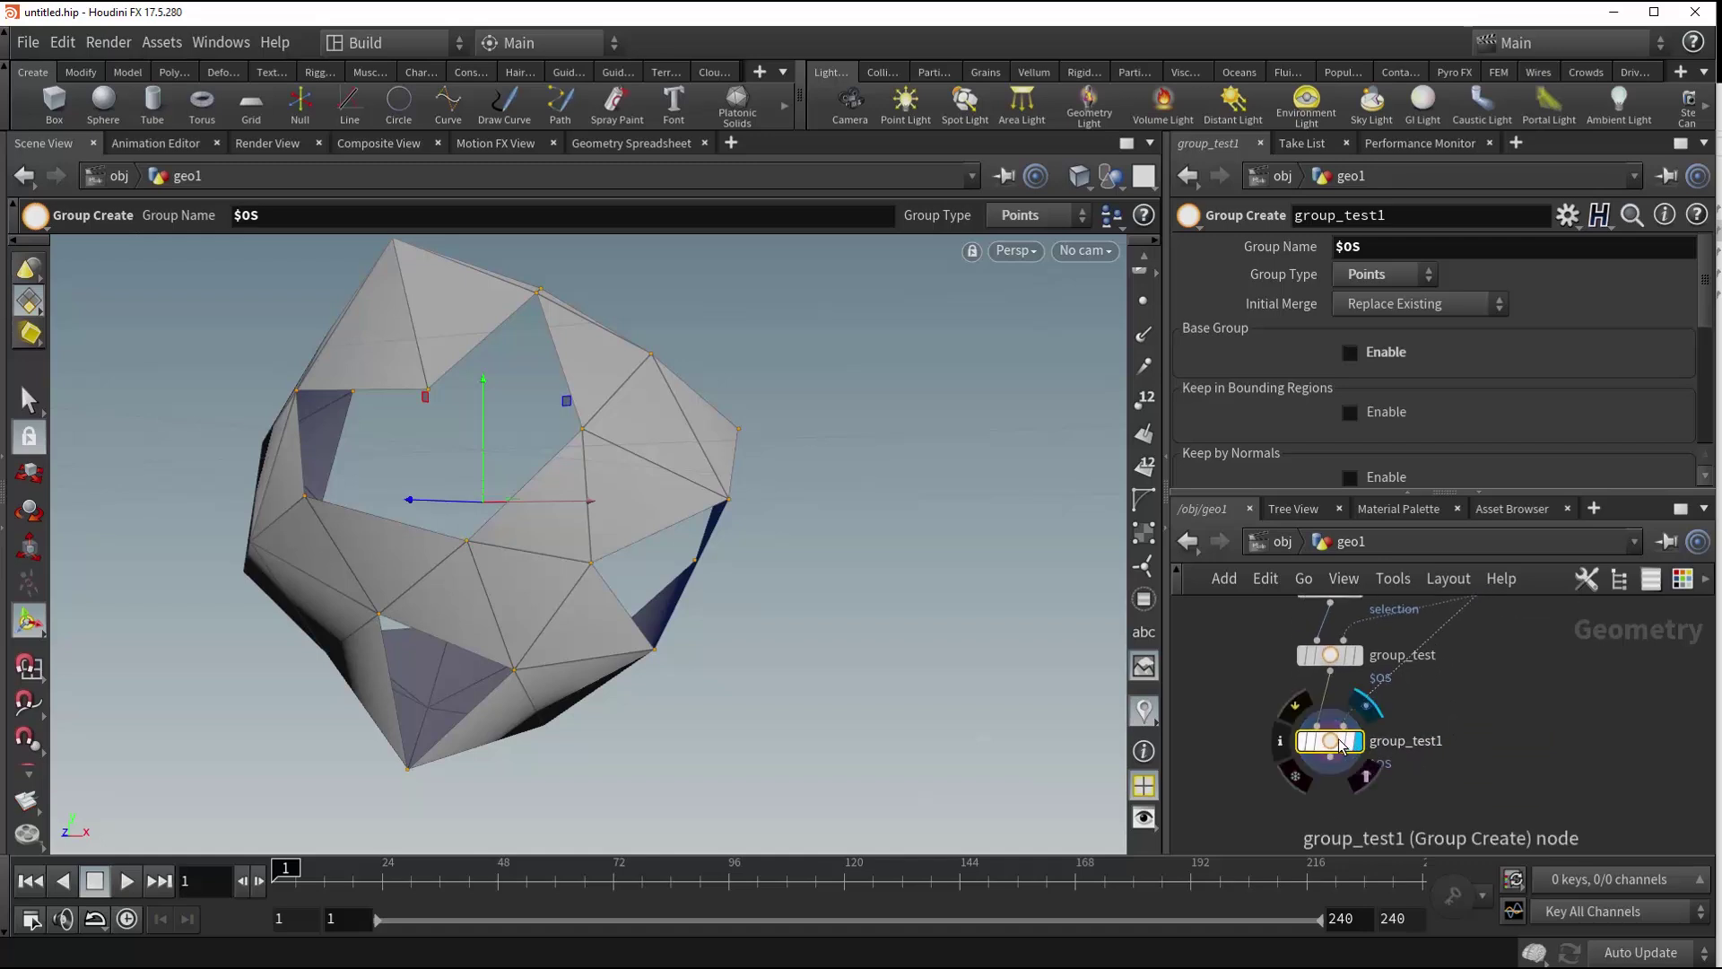
{"action": "left_click", "coordinate": [1367, 255]}
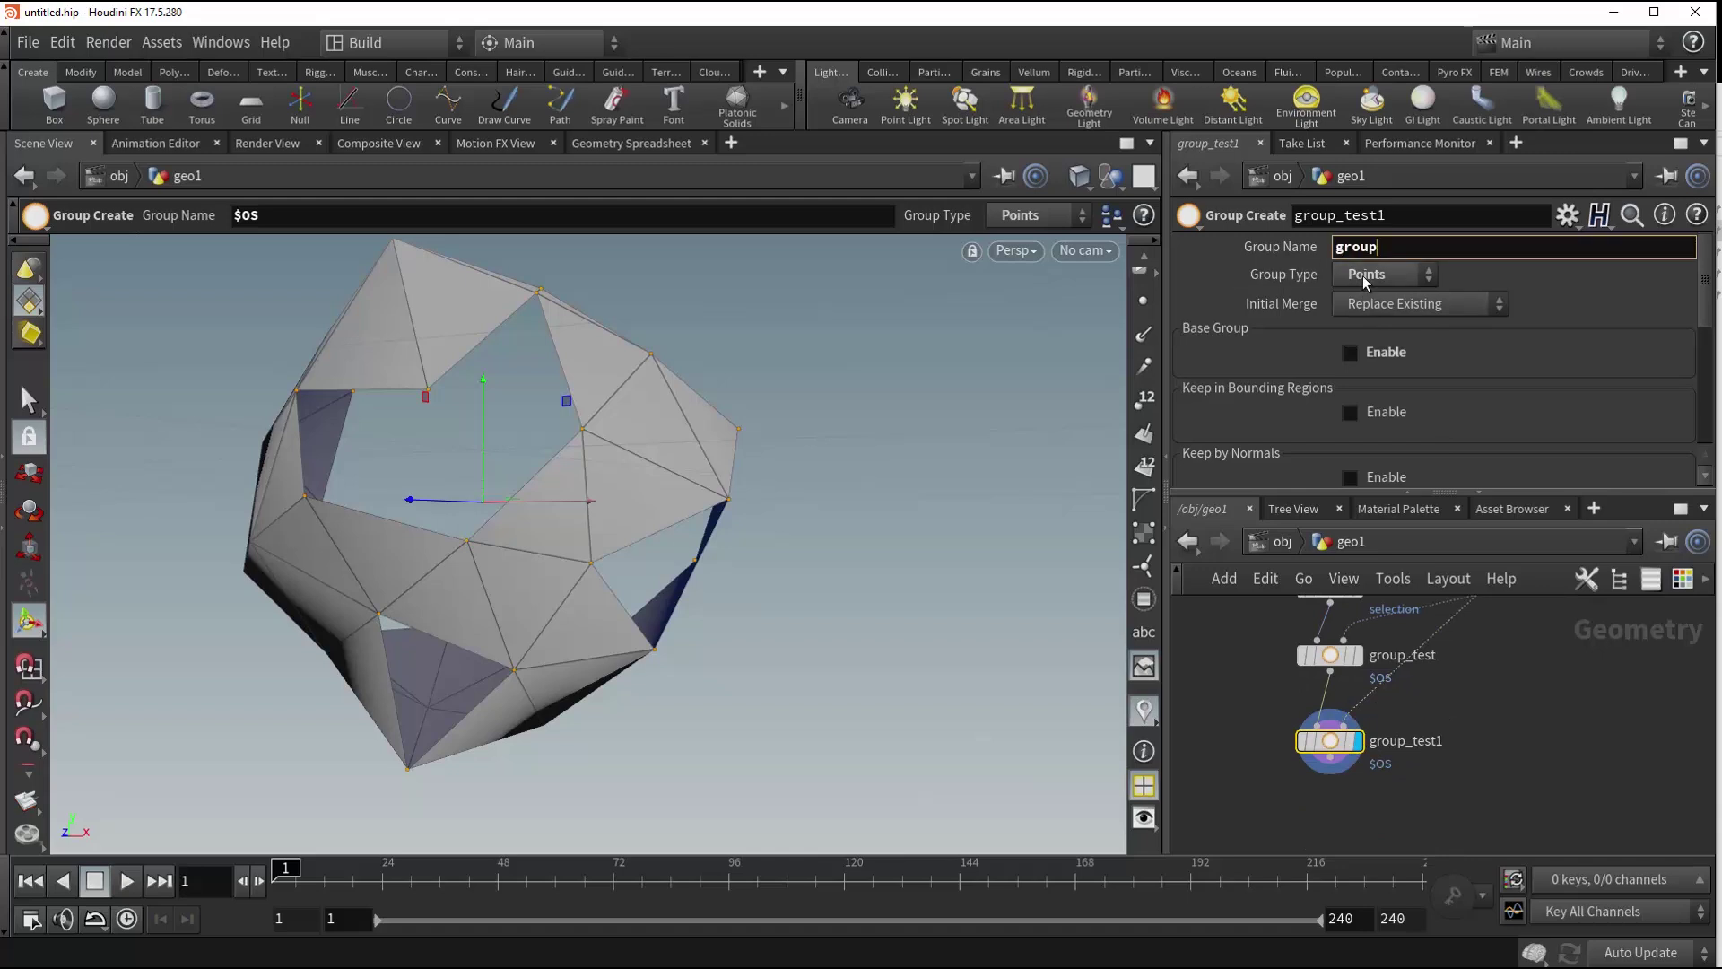
{"action": "key", "text": "Return"}
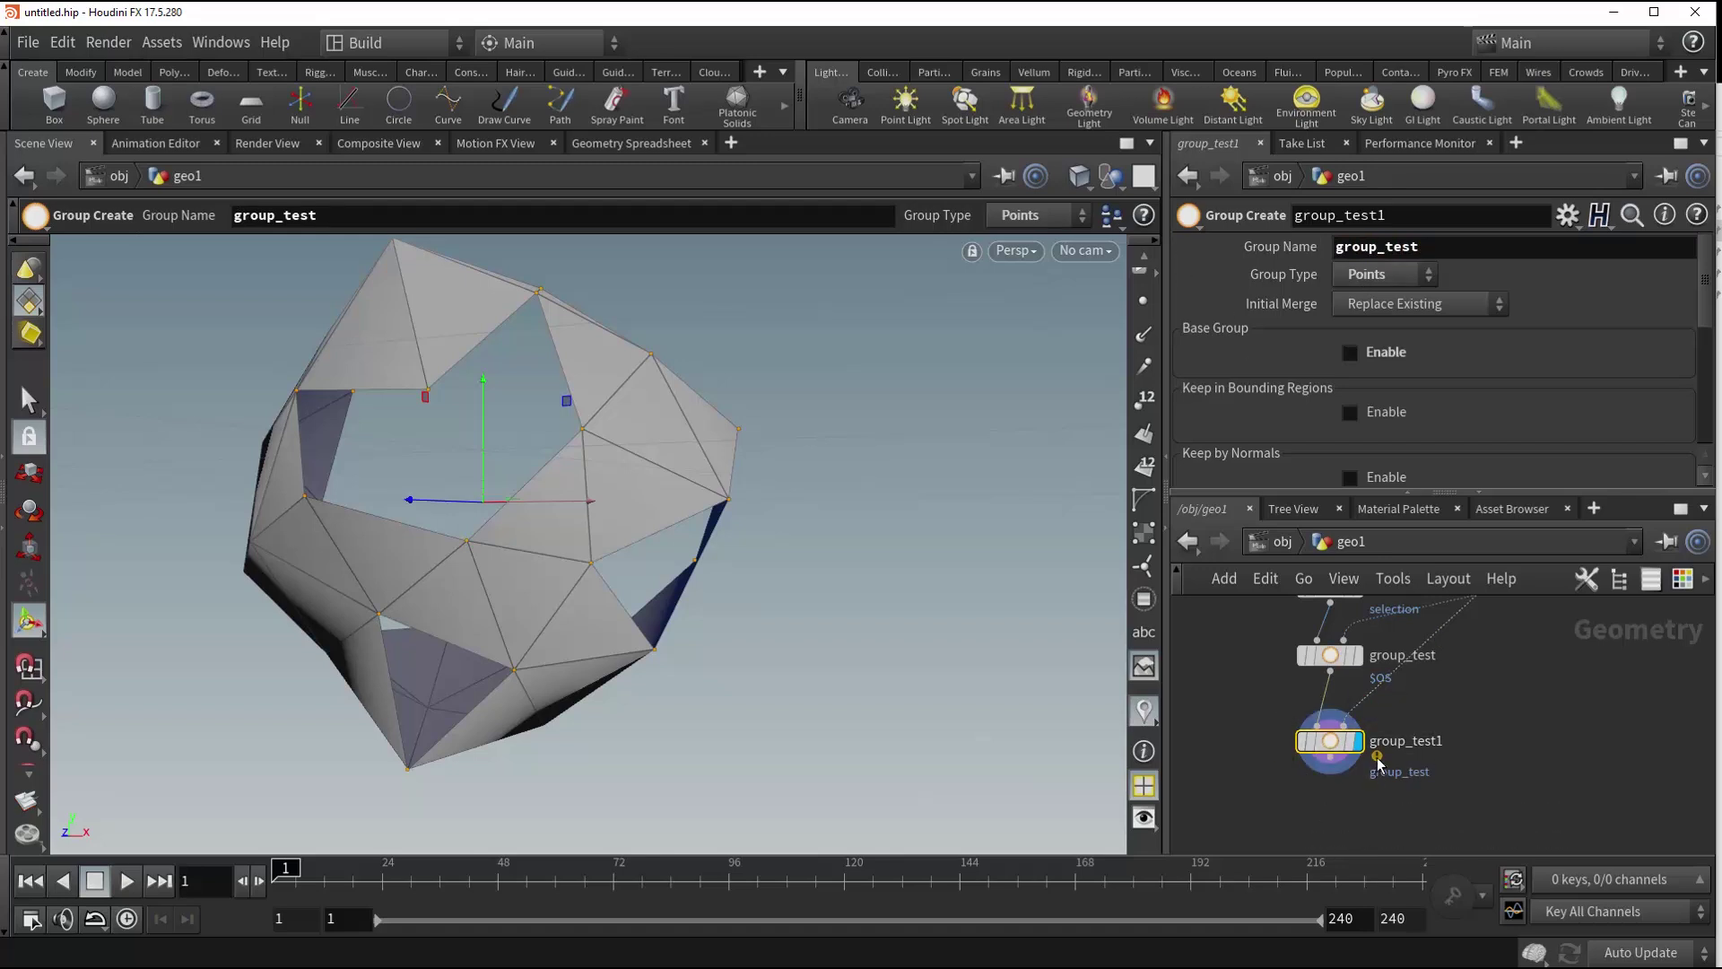
{"action": "middle_click", "coordinate": [1336, 741]}
- Disable Unshared Edges on the group_test1 node and enable Keep by Normals instead
{"action": "scroll", "coordinate": [1322, 370], "scroll_direction": "down", "scroll_amount": 5}
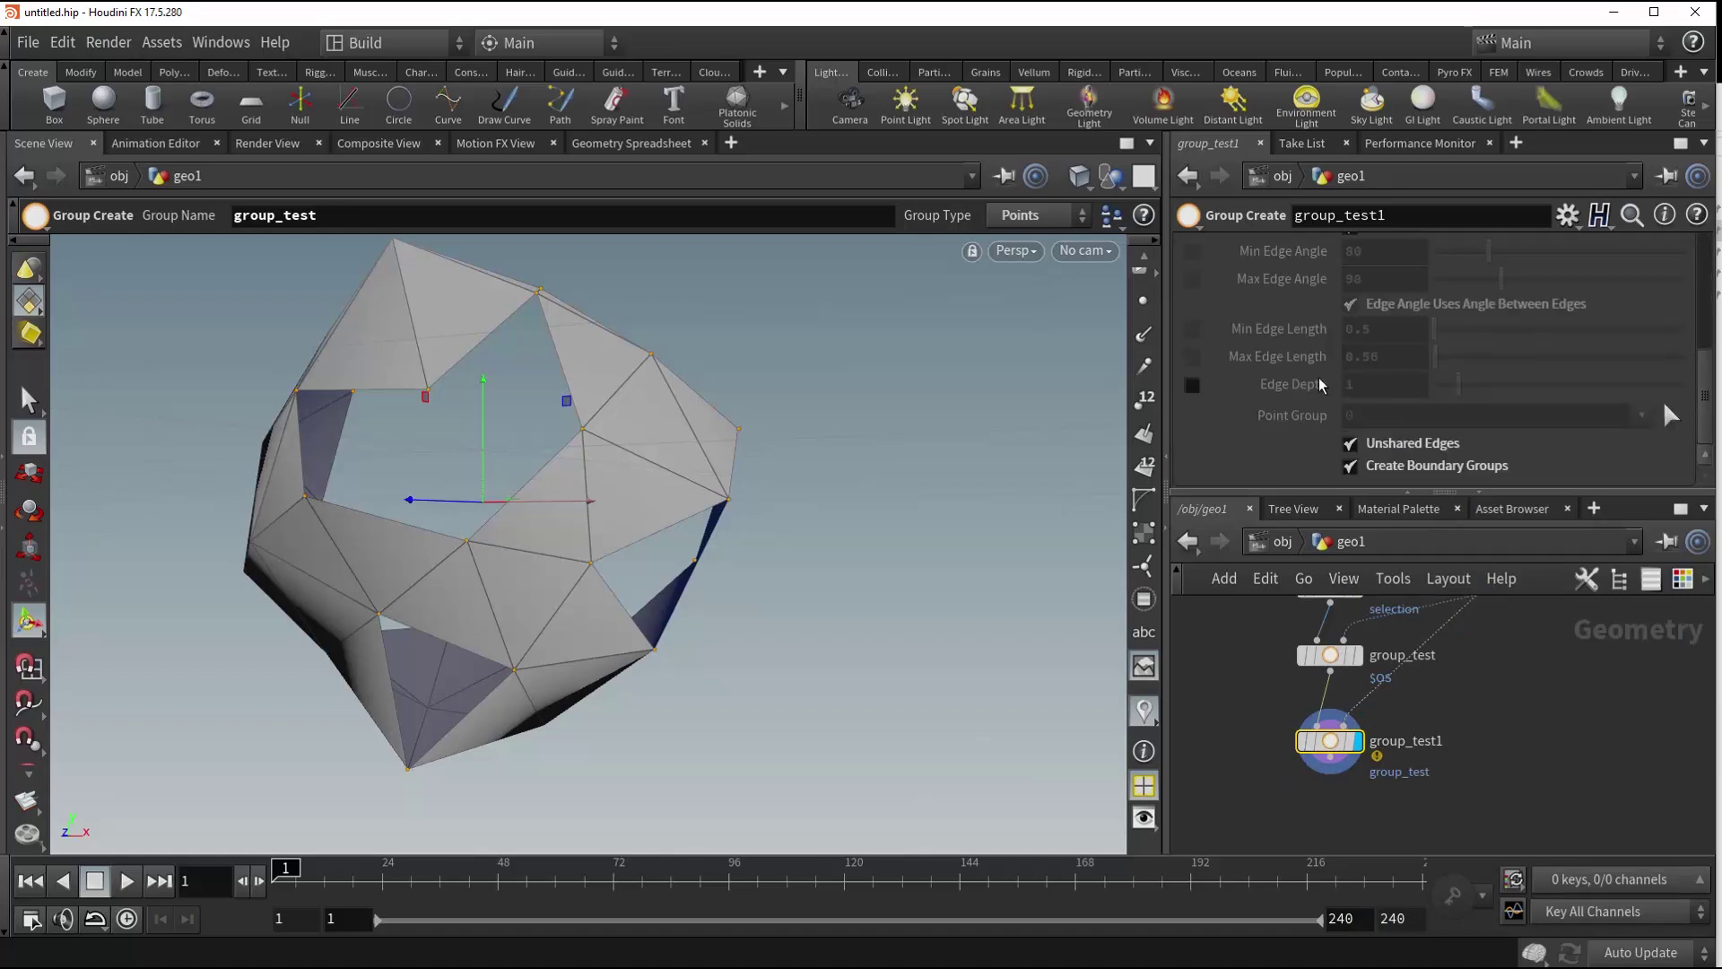
{"action": "scroll", "coordinate": [1314, 426], "scroll_direction": "up", "scroll_amount": 2}
{"action": "scroll", "coordinate": [1311, 432], "scroll_direction": "up", "scroll_amount": 3}
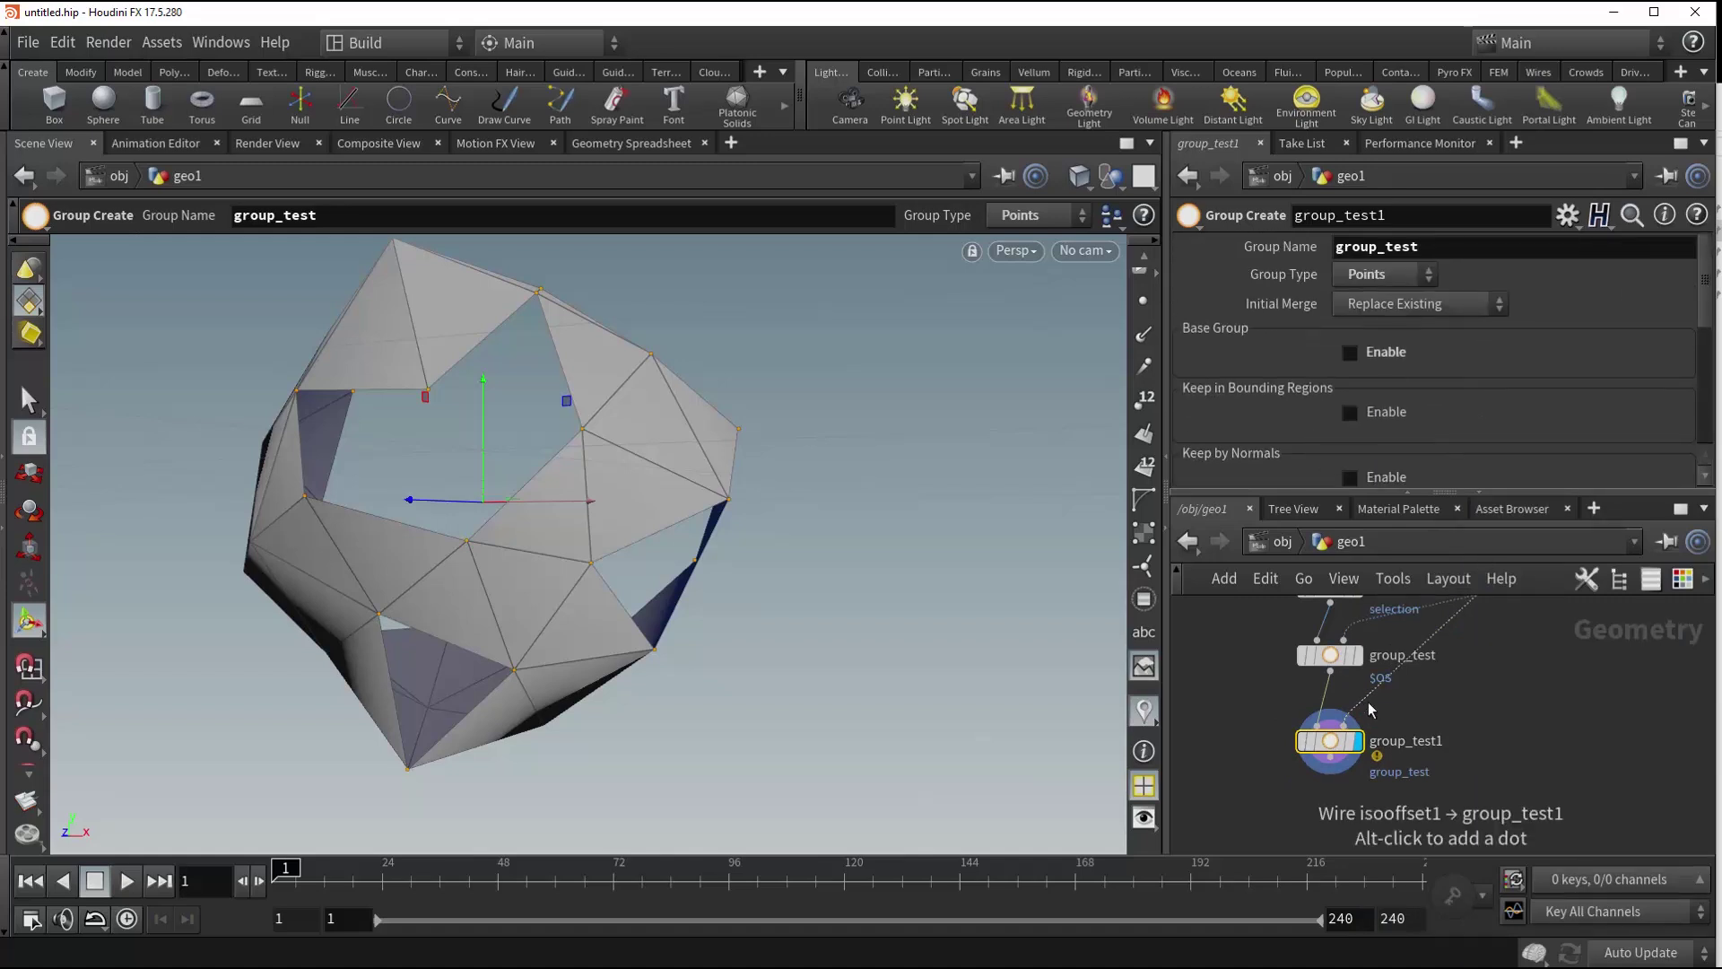
{"action": "scroll", "coordinate": [1300, 376], "scroll_direction": "down", "scroll_amount": 6}
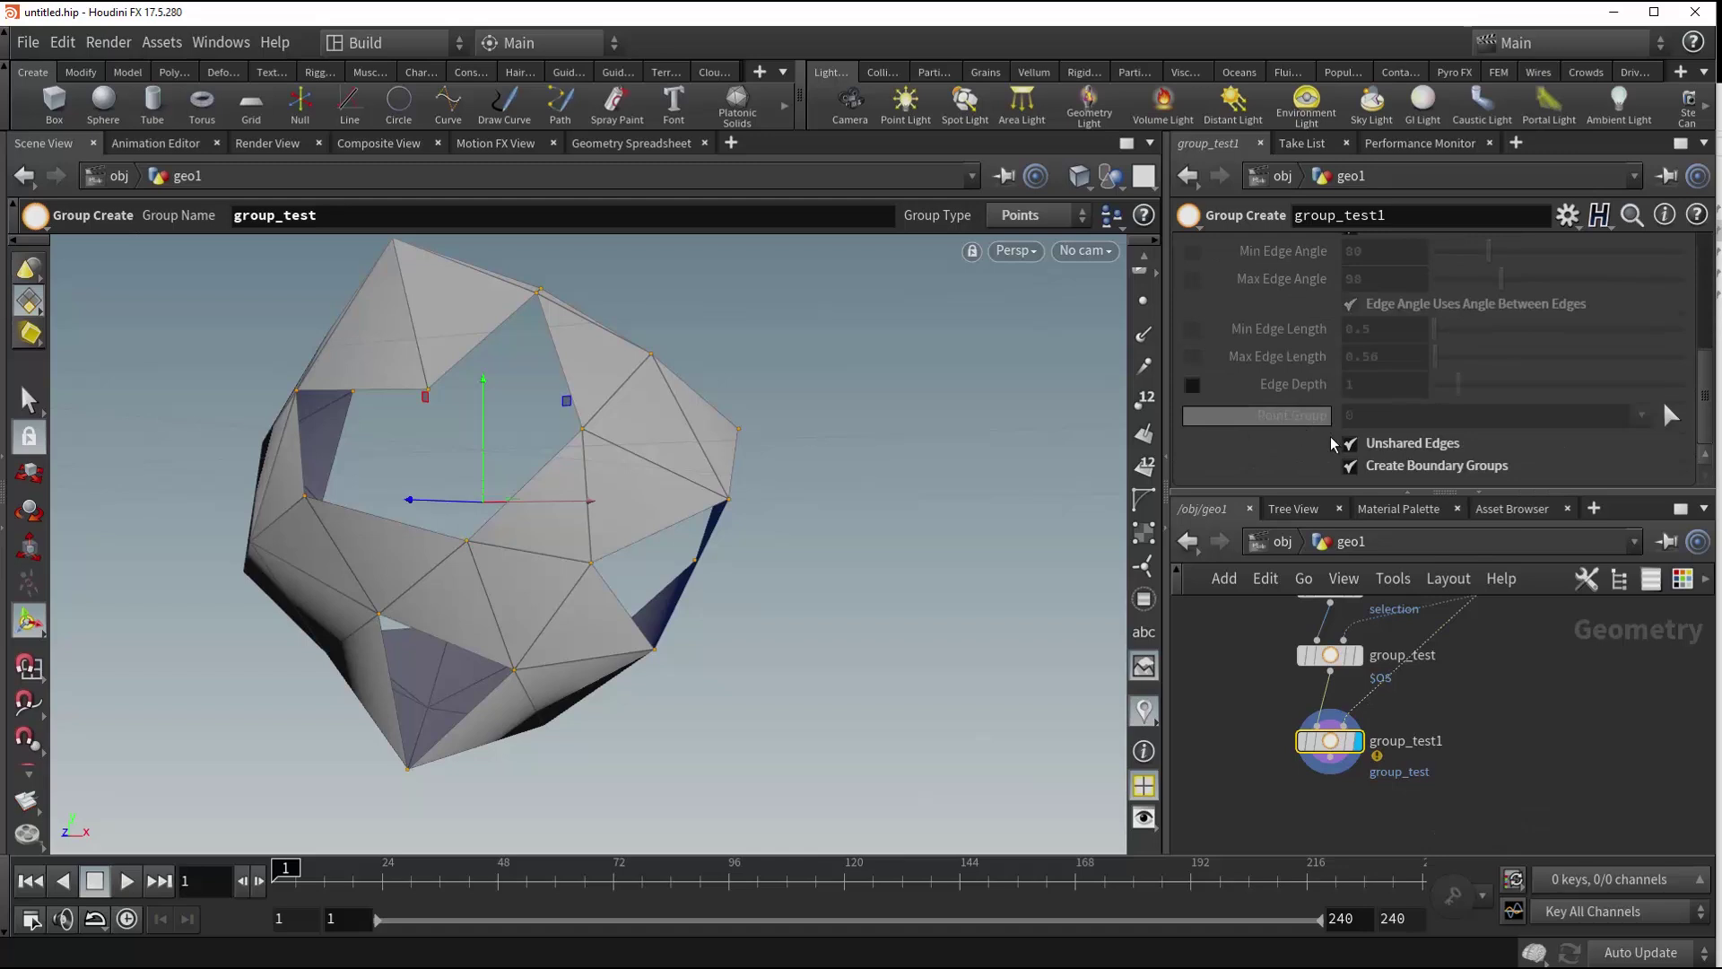
{"action": "left_click", "coordinate": [1350, 445]}
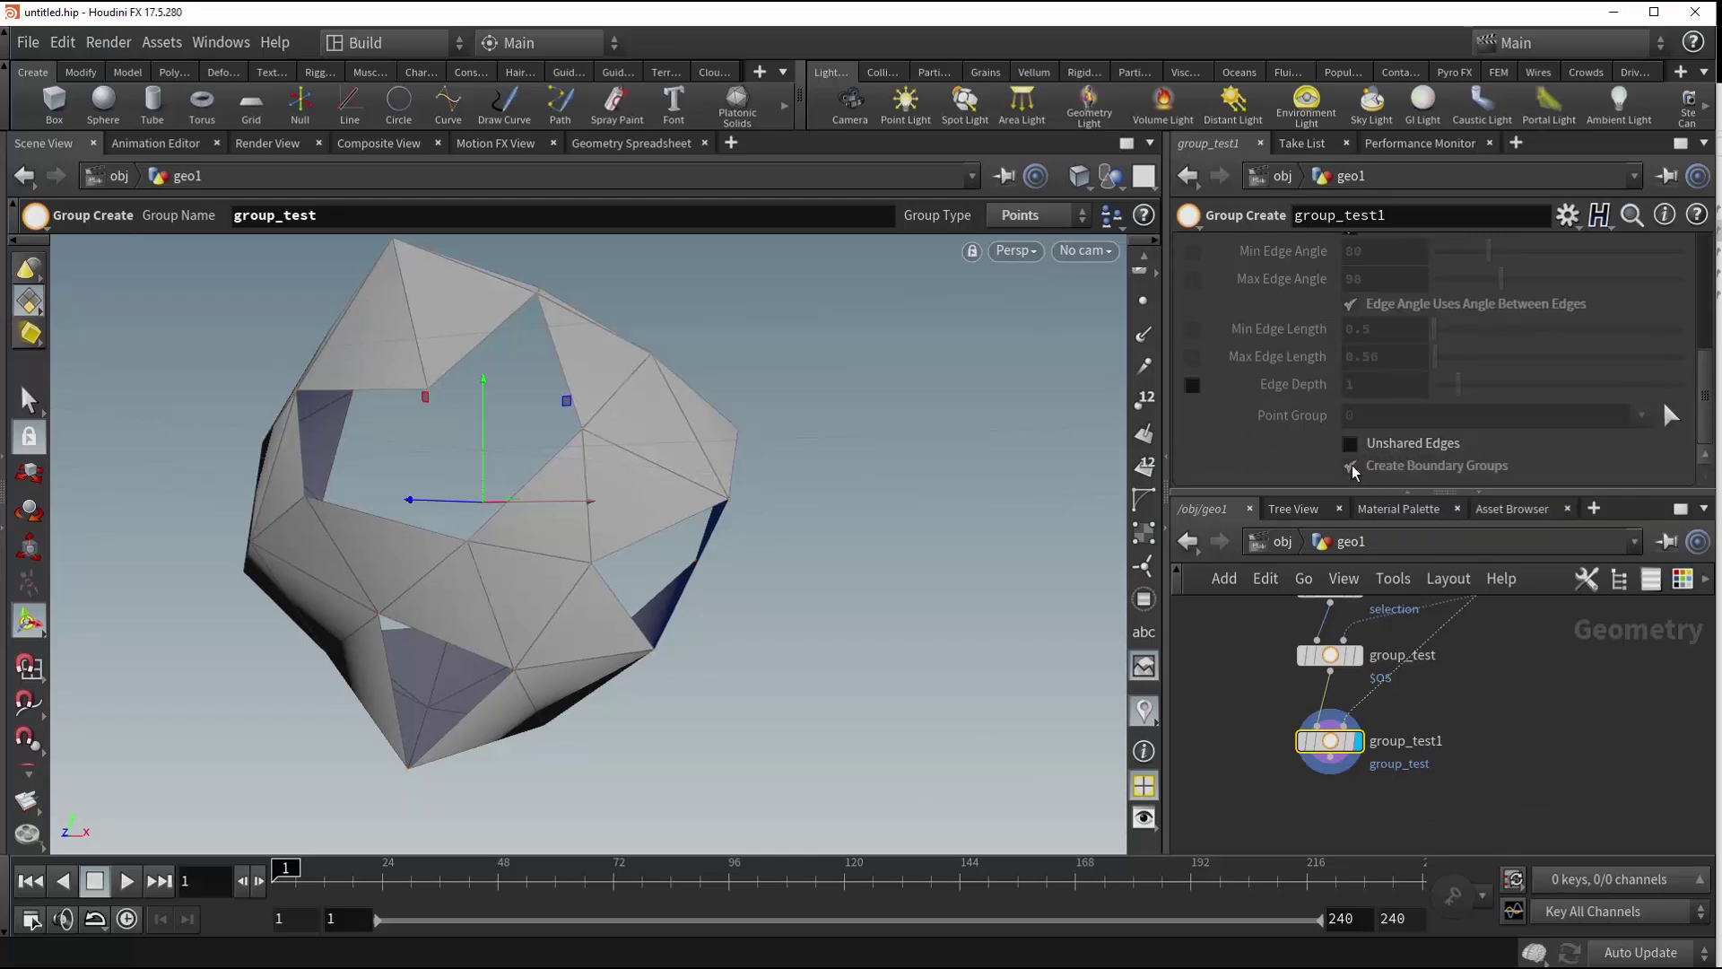
{"action": "scroll", "coordinate": [1266, 451], "scroll_direction": "up", "scroll_amount": 3}
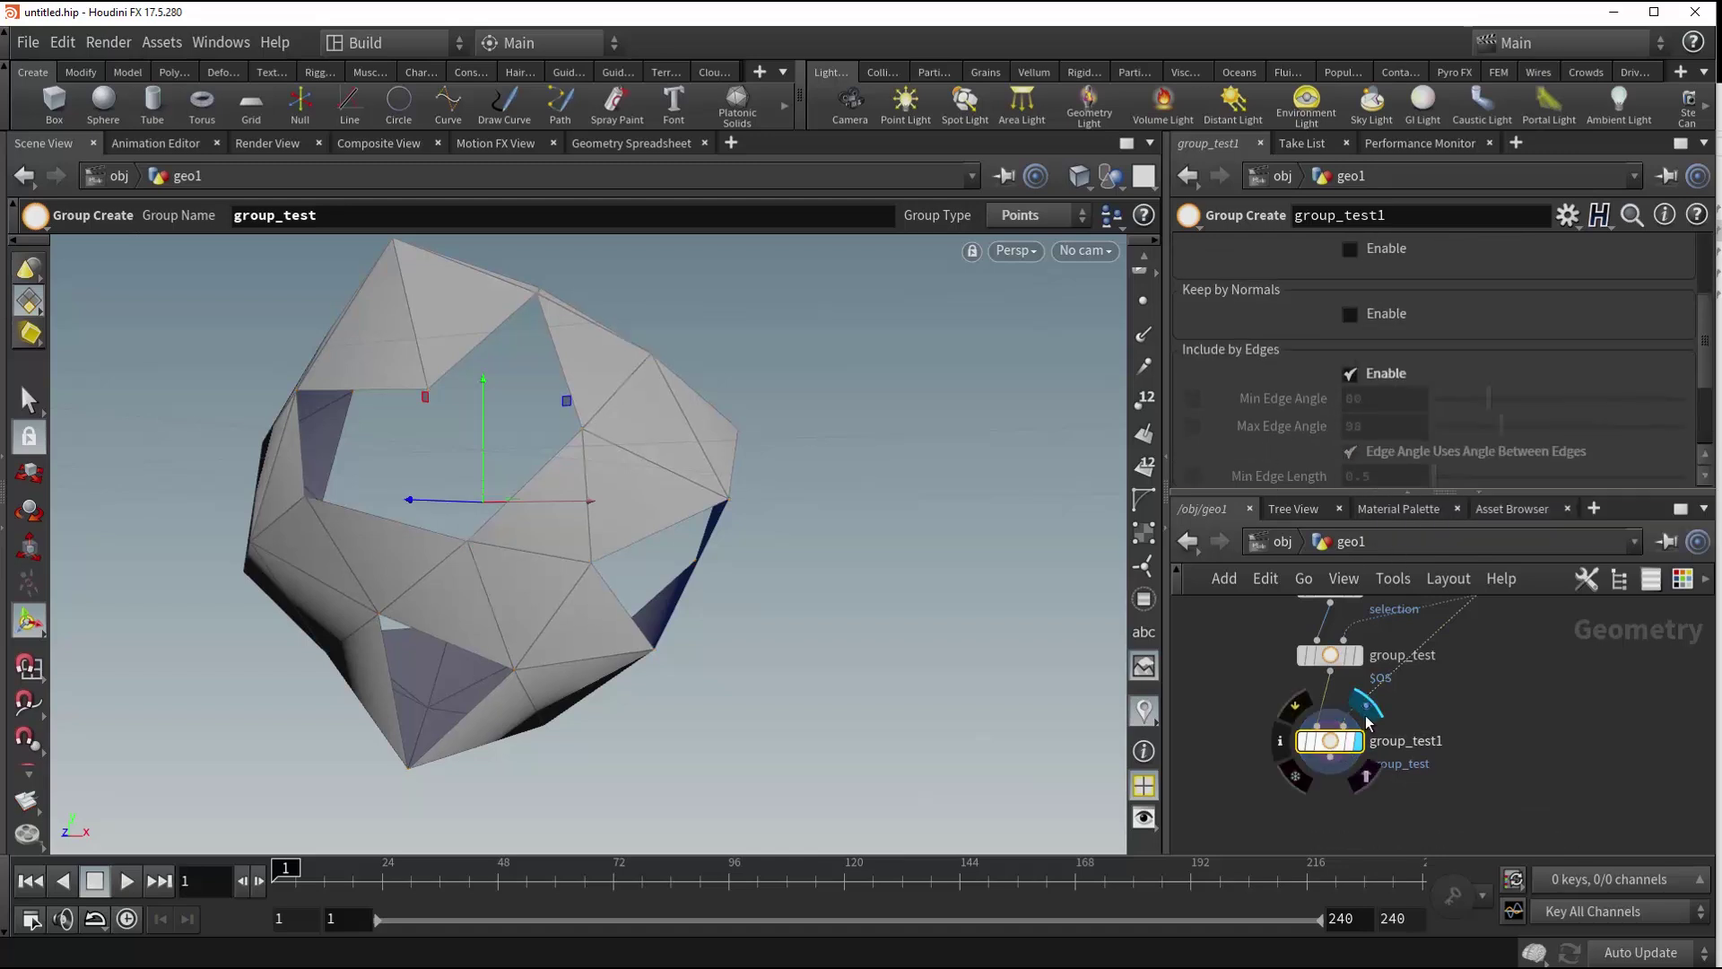
{"action": "scroll", "coordinate": [1266, 365], "scroll_direction": "up", "scroll_amount": 1}
{"action": "left_click", "coordinate": [1349, 373]}
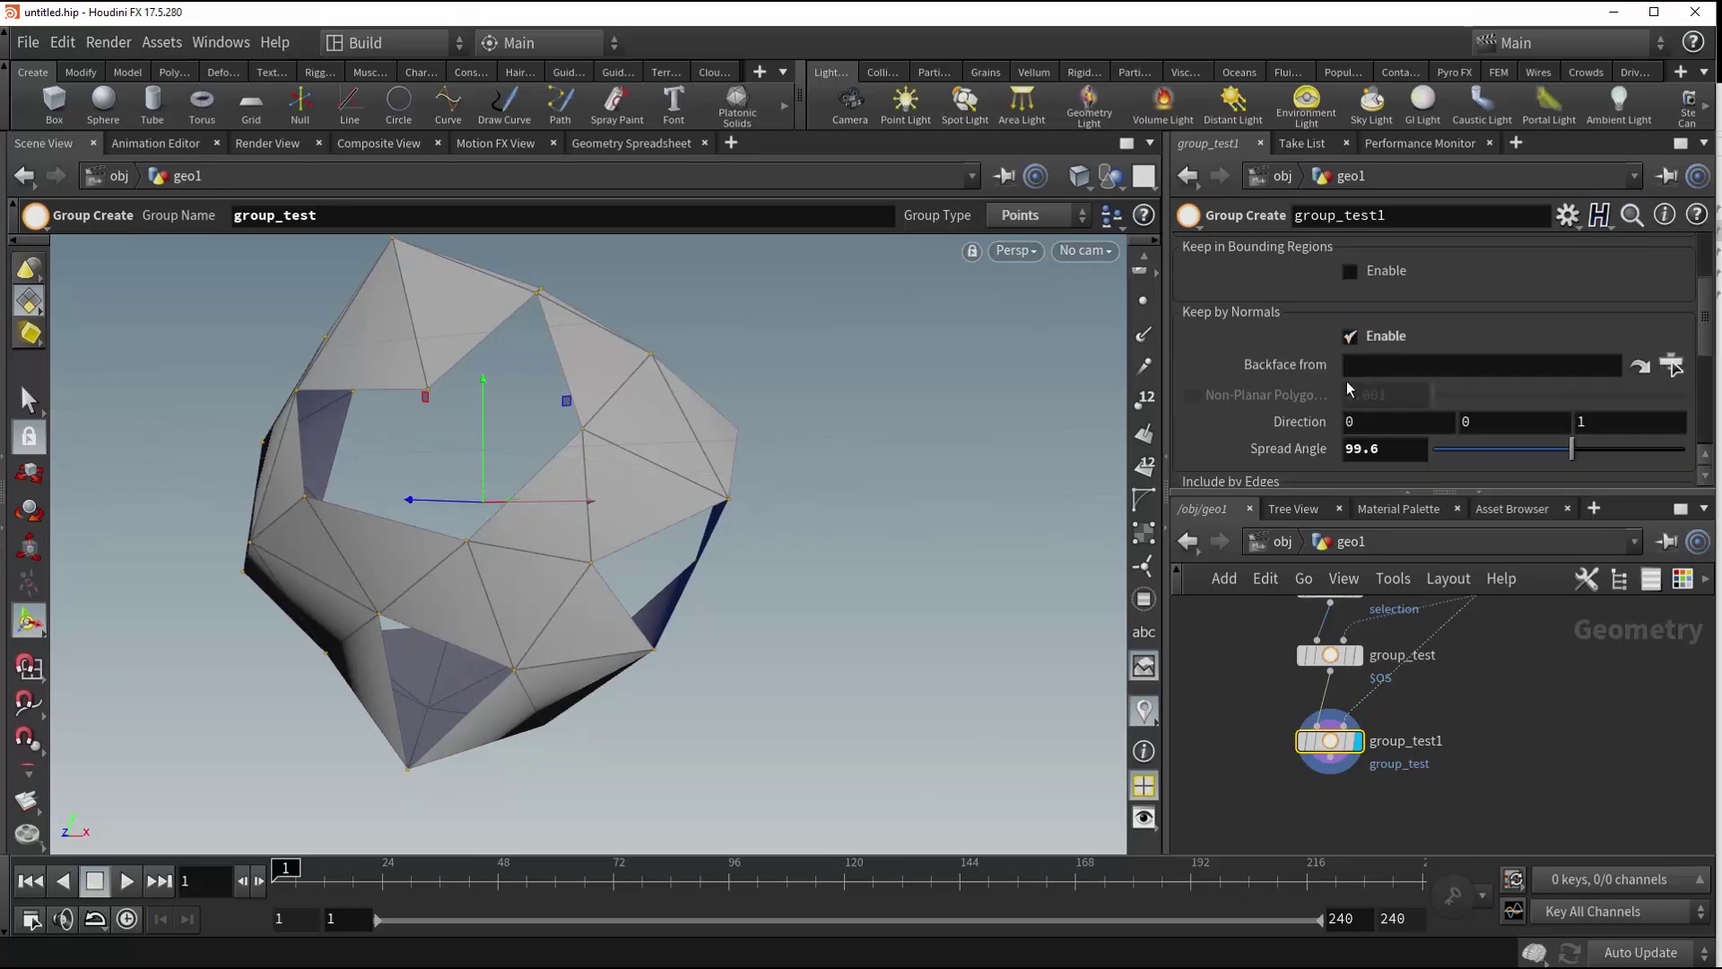
- Set the Keep by Normals direction to 0, 1, 0 so points are grouped by upward-facing normals
{"action": "left_click_drag", "start_coordinate": [842, 584], "coordinate": [843, 670], "text": "alt"}
{"action": "middle_click_drag", "start_coordinate": [843, 669], "coordinate": [1002, 698], "text": "alt"}
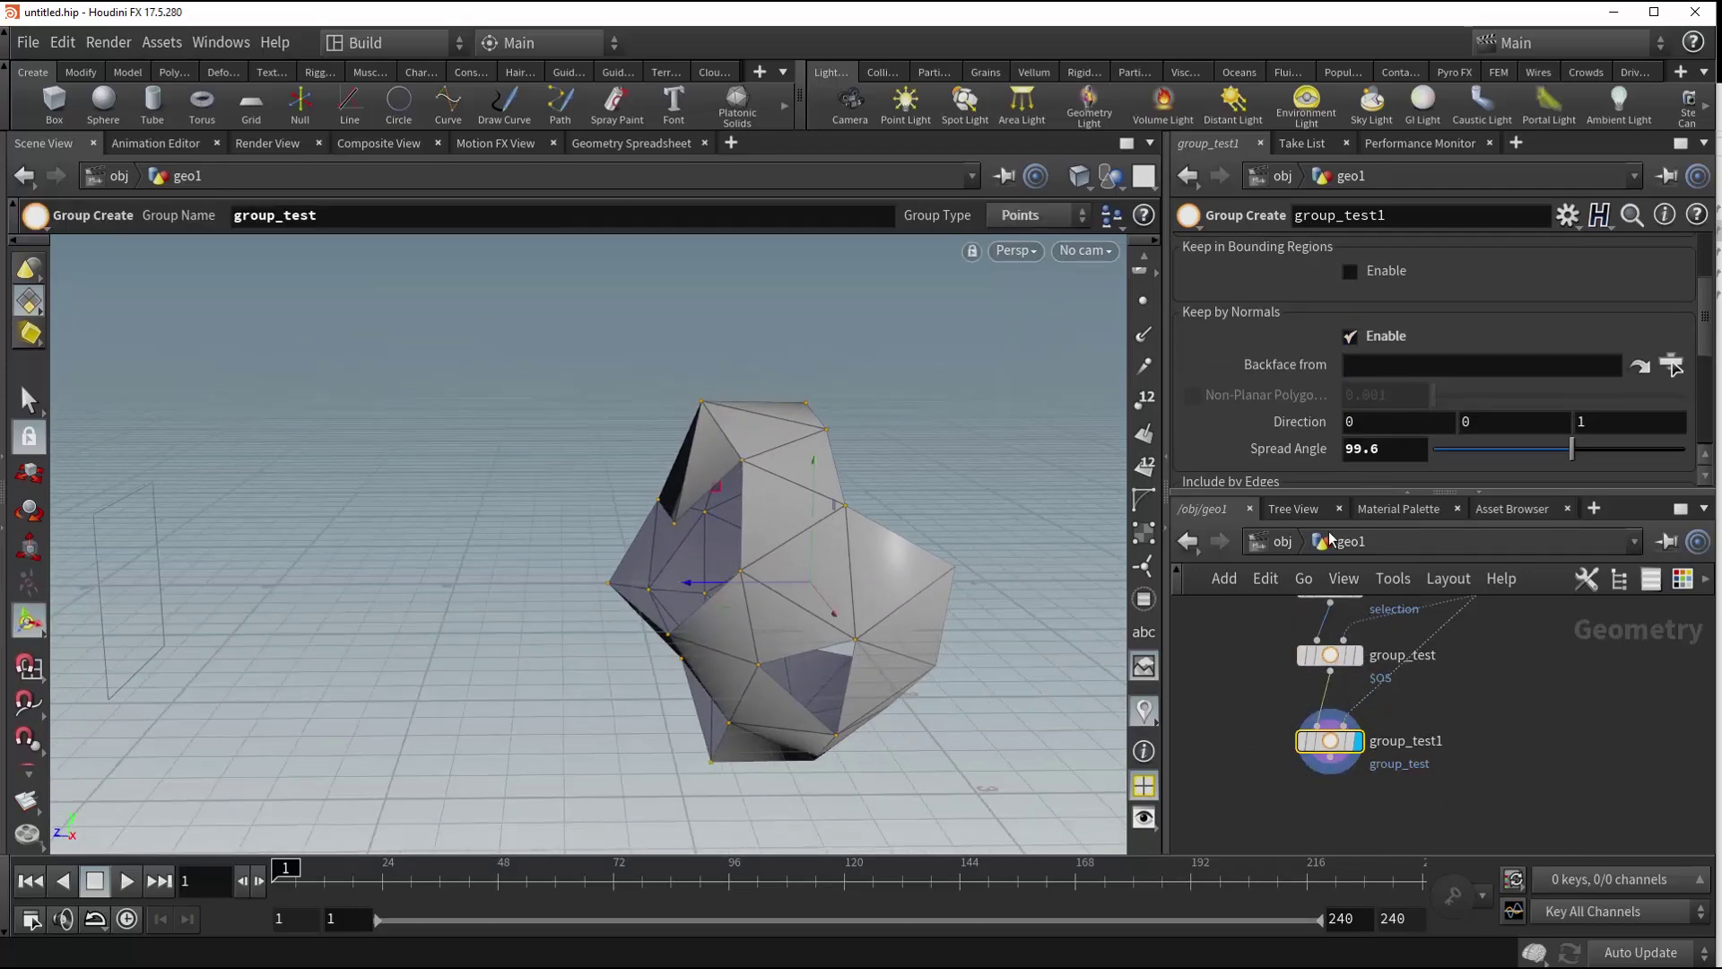
{"action": "key", "text": "space"}
{"action": "left_click_drag", "start_coordinate": [958, 494], "coordinate": [777, 595]}
{"action": "left_click", "coordinate": [1500, 421]}
{"action": "key", "text": "Tab"}
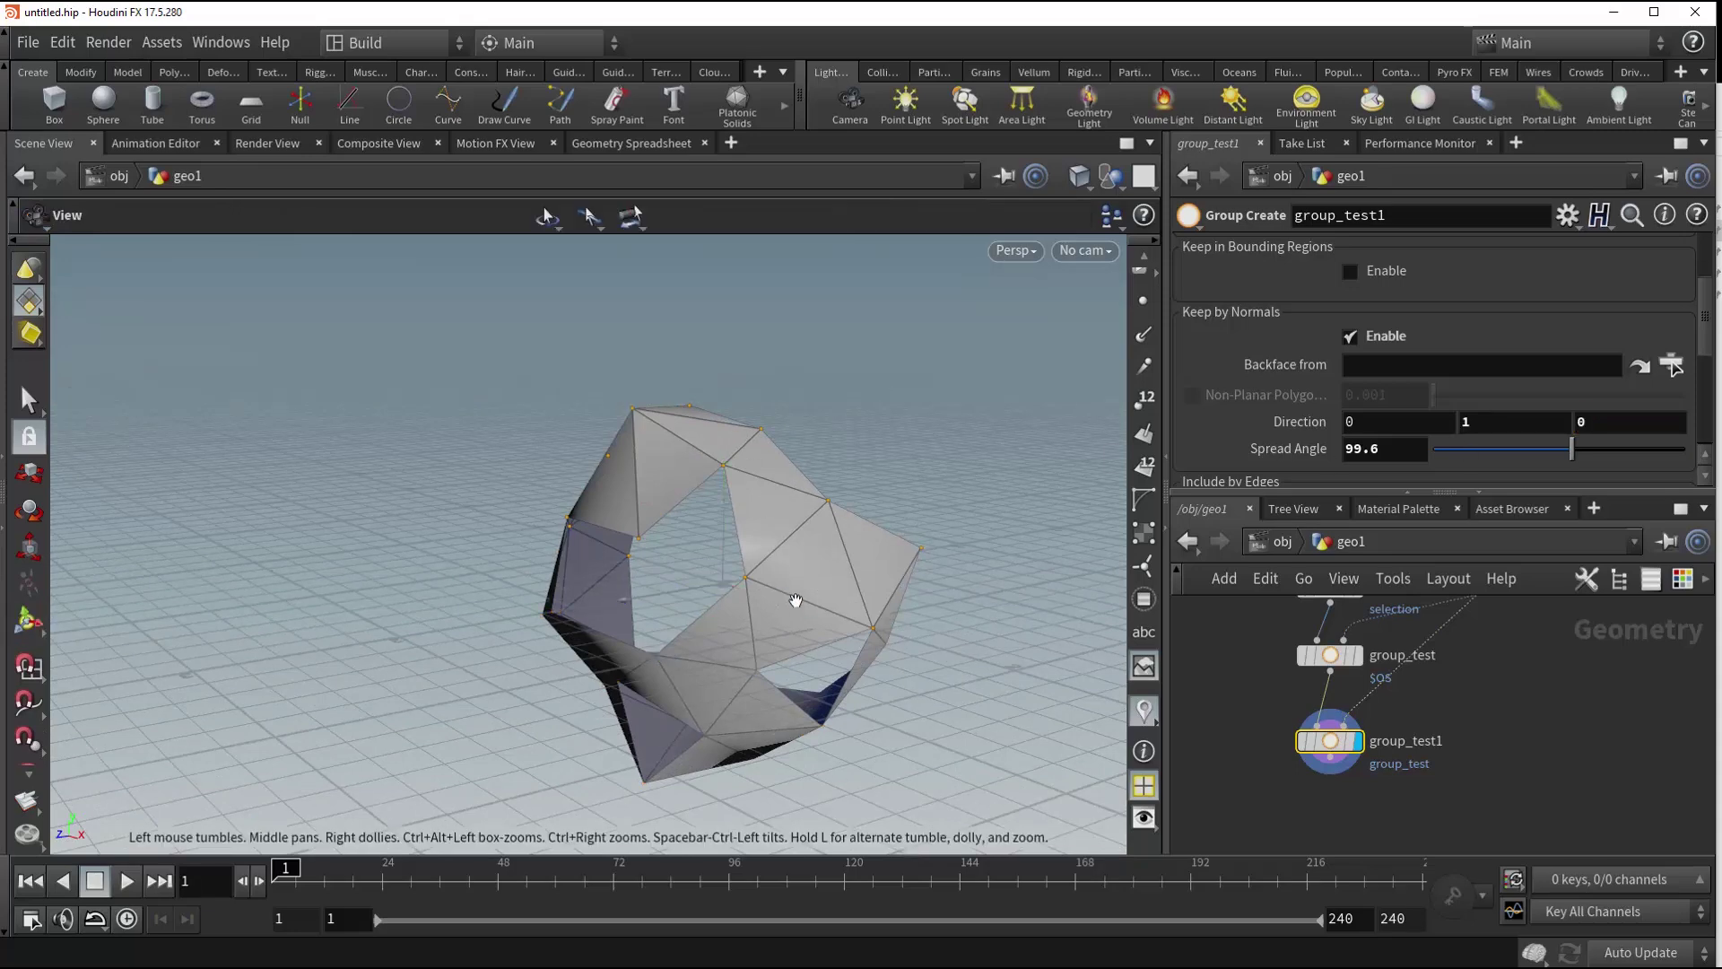
- Set the Spread Angle to 60.4 with the point normals displayed for reference, and hide the normals again
{"action": "left_click_drag", "start_coordinate": [792, 595], "coordinate": [1043, 594]}
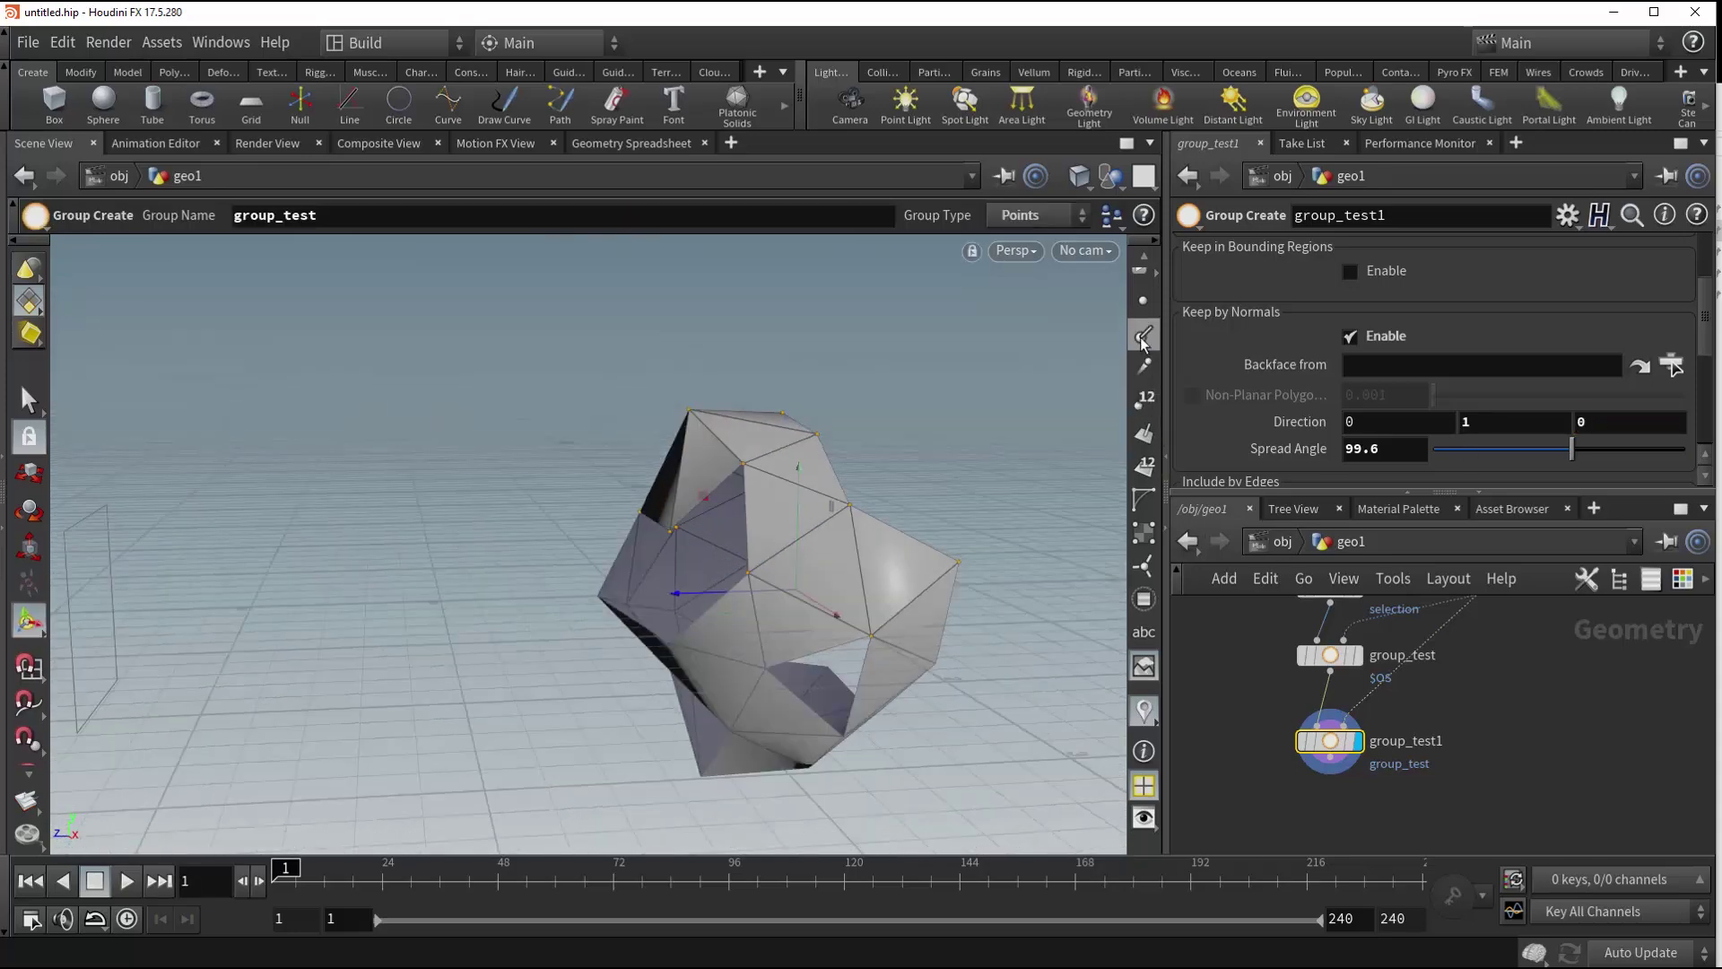
{"action": "left_click_drag", "start_coordinate": [905, 513], "coordinate": [850, 553], "text": "alt"}
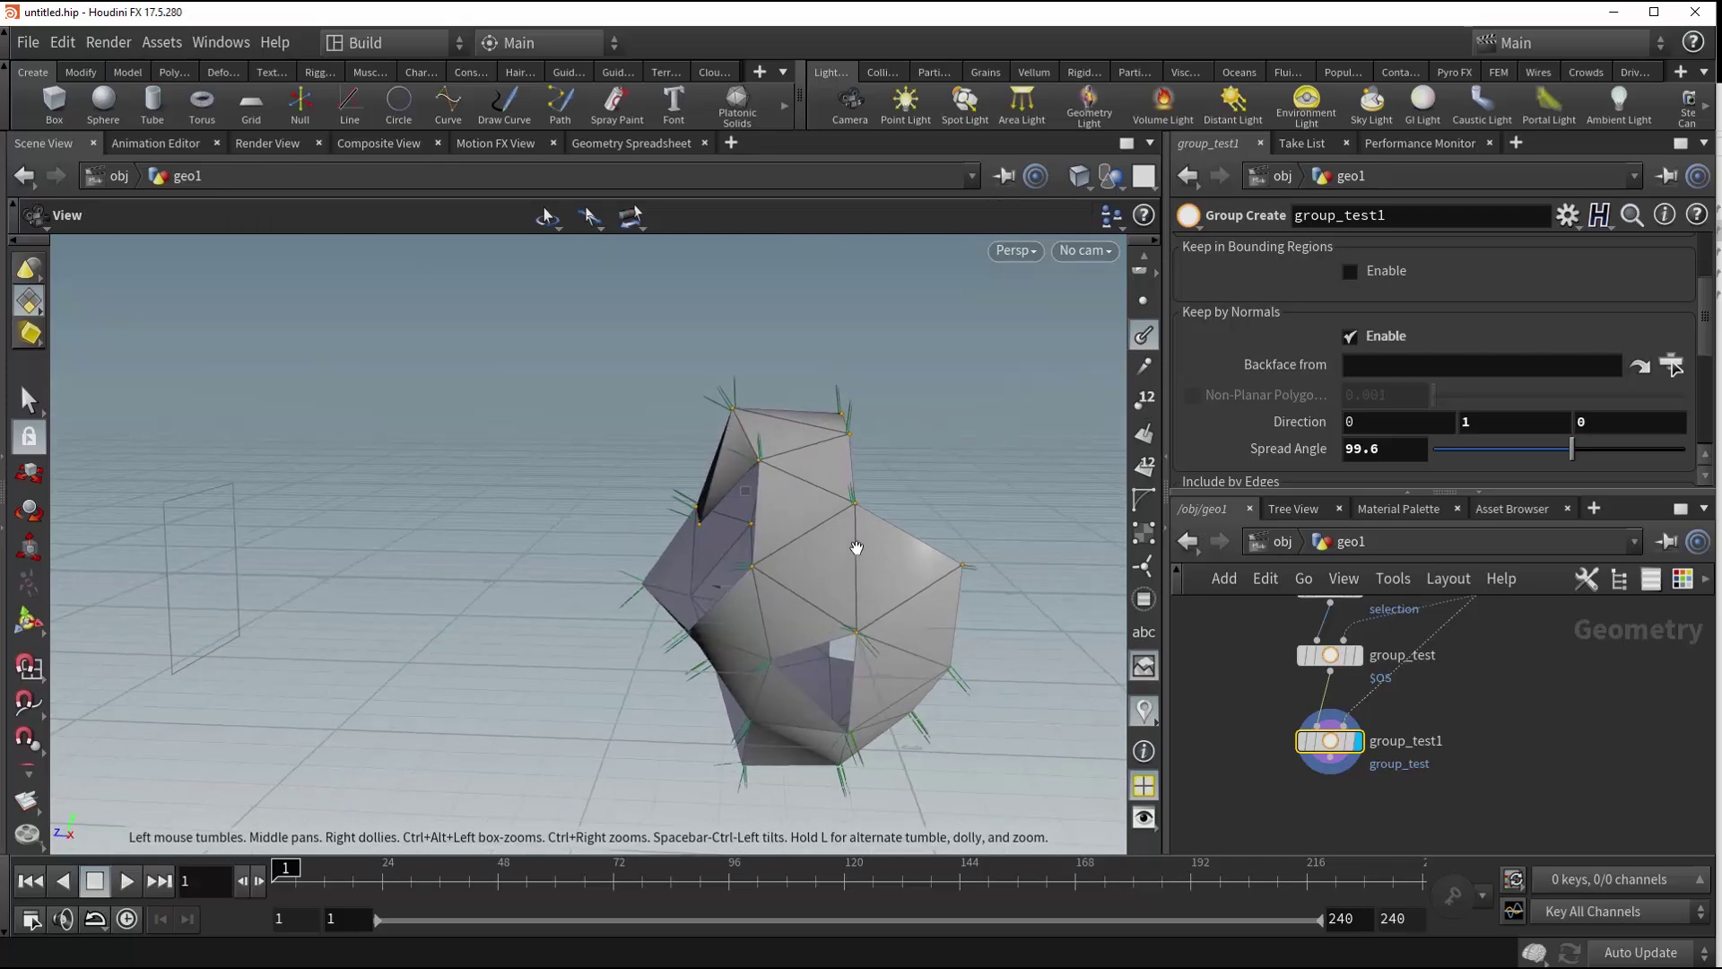
{"action": "left_click_drag", "start_coordinate": [1571, 457], "coordinate": [1542, 455]}
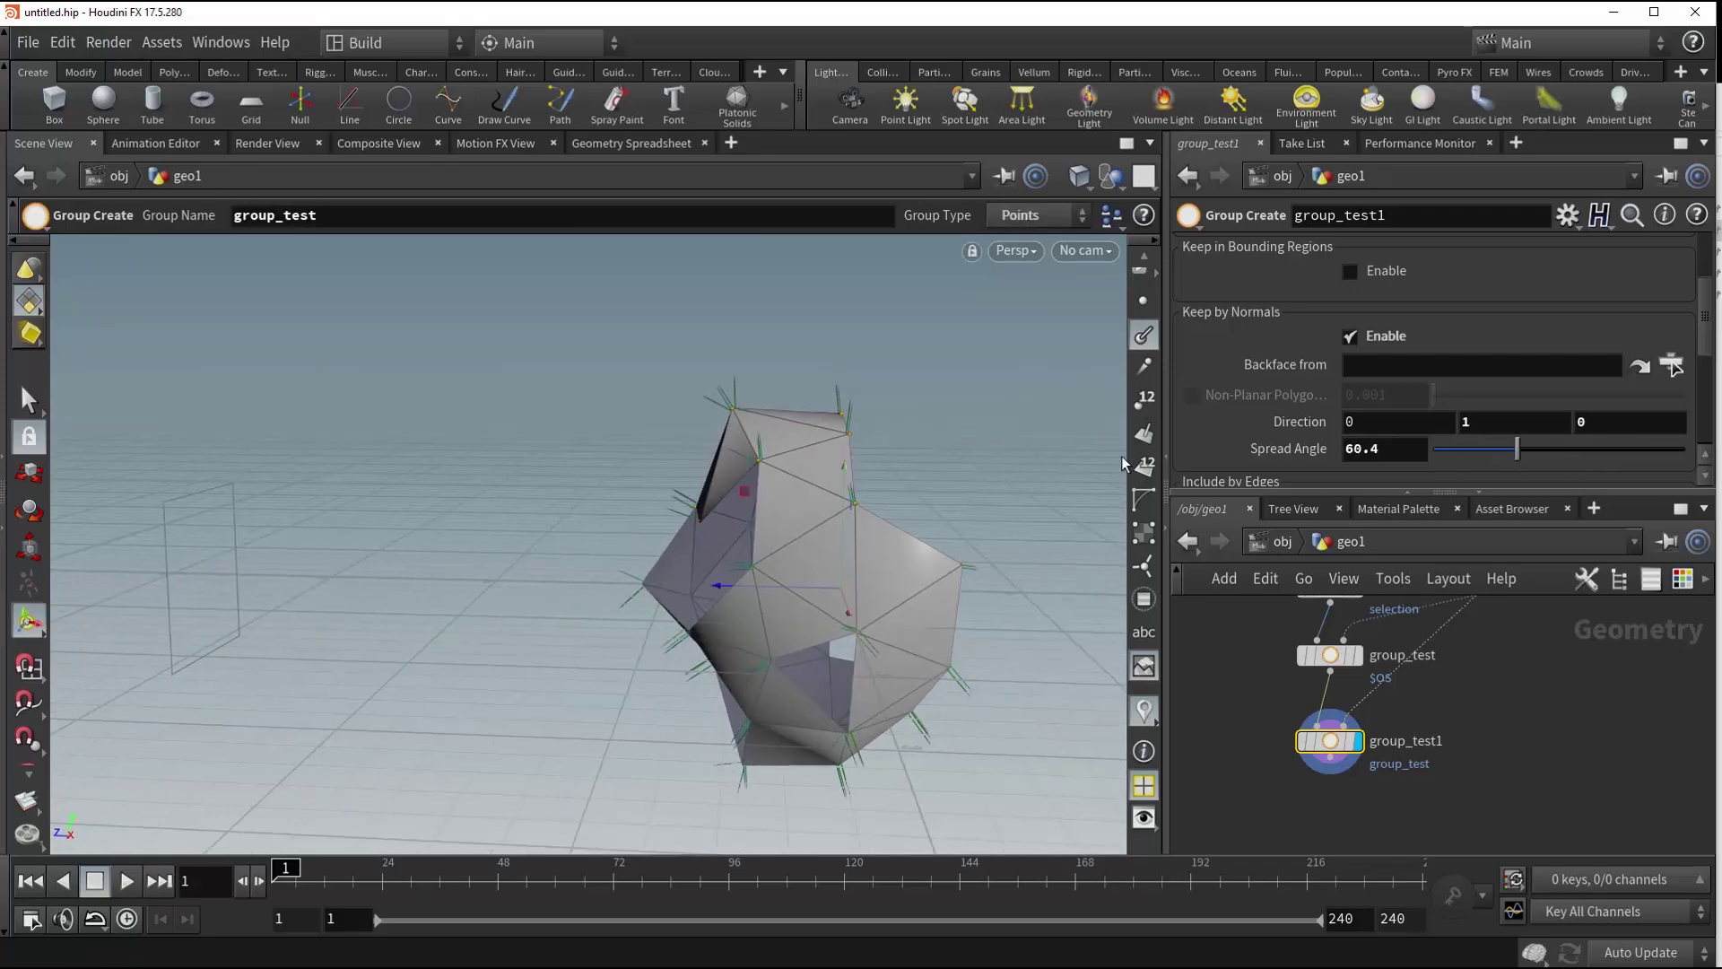
{"action": "left_click", "coordinate": [1143, 335]}
{"action": "key", "text": "space"}
{"action": "left_click_drag", "start_coordinate": [780, 530], "coordinate": [877, 603]}
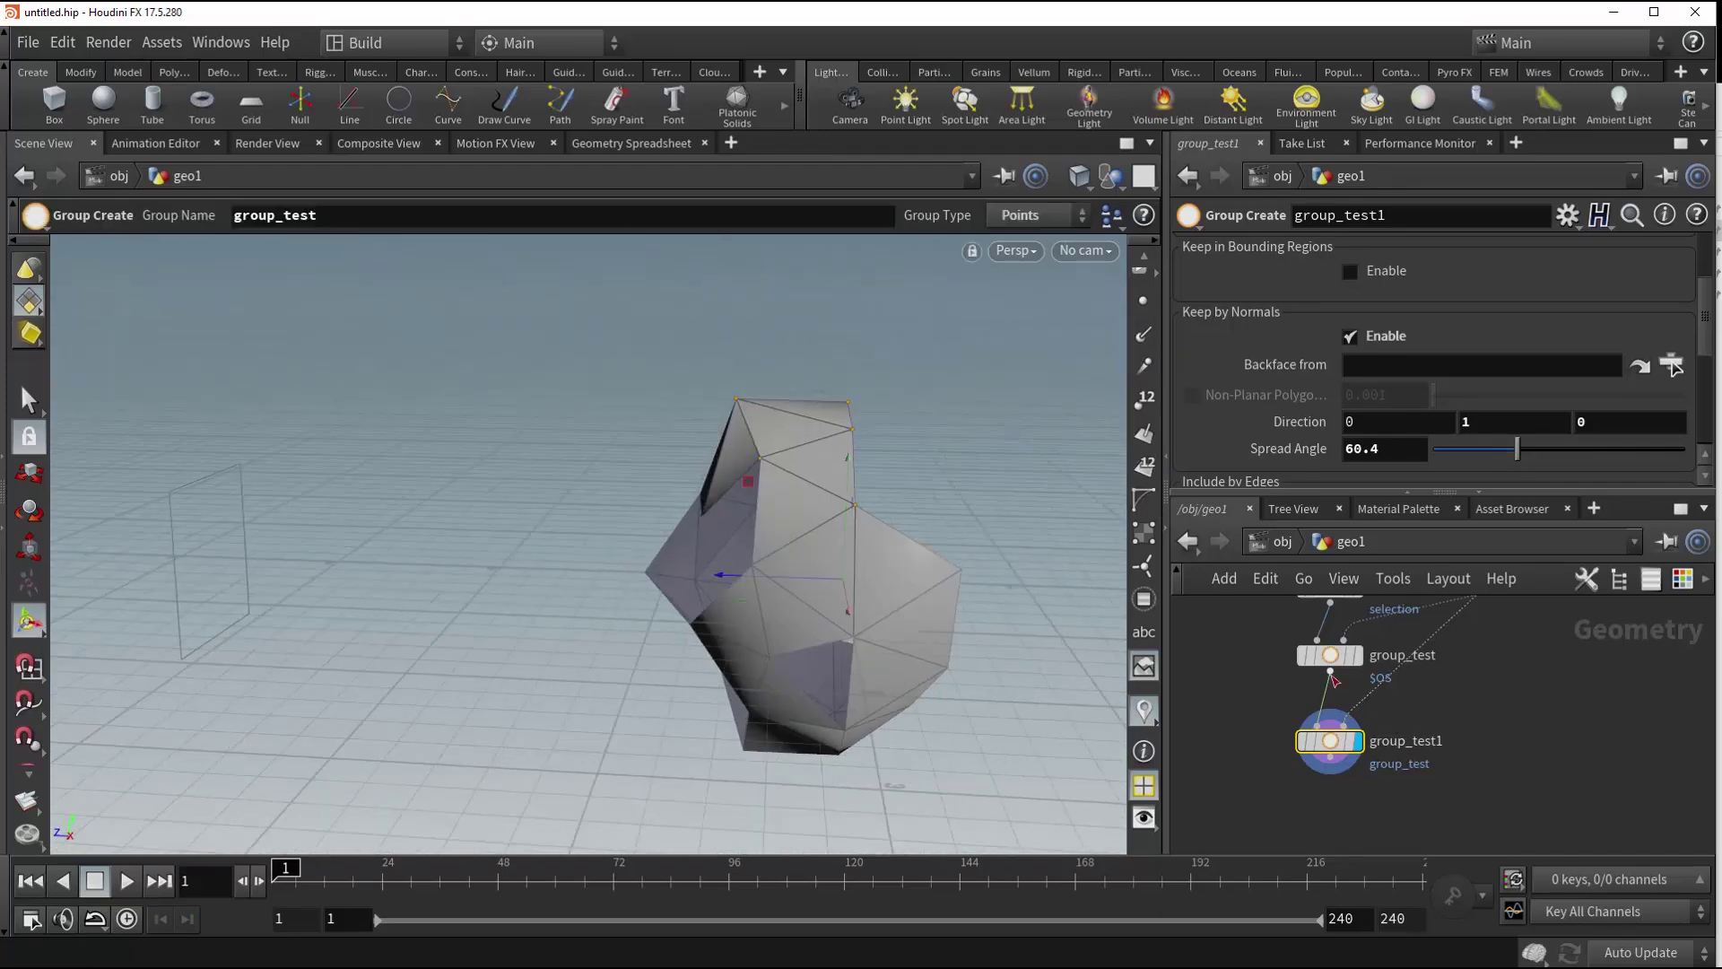
- Display and select the original group_test node and examine its unshared-edge points and settings
{"action": "middle_click_drag", "start_coordinate": [1275, 695], "coordinate": [1249, 719]}
{"action": "left_click", "coordinate": [1352, 639]}
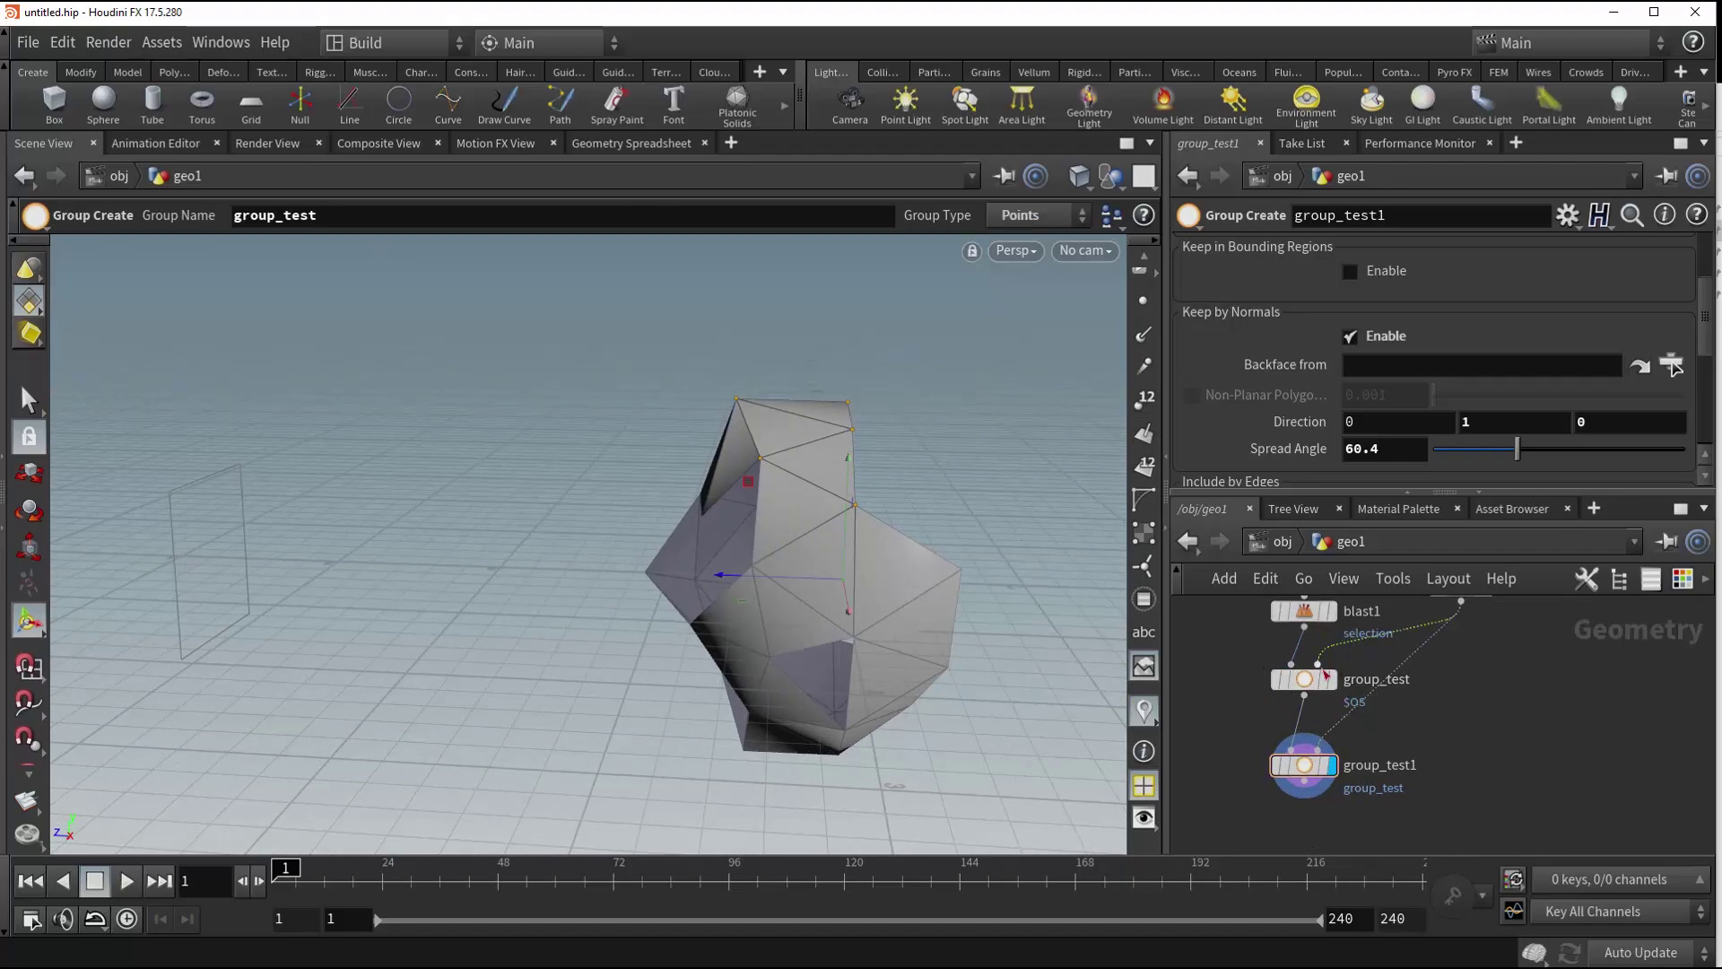
{"action": "left_click", "coordinate": [1338, 649]}
{"action": "left_click", "coordinate": [1306, 679]}
{"action": "key", "text": "space"}
{"action": "left_click_drag", "start_coordinate": [864, 619], "coordinate": [647, 623]}
{"action": "key", "text": "space"}
{"action": "left_click_drag", "start_coordinate": [945, 654], "coordinate": [1141, 631]}
{"action": "scroll", "coordinate": [1265, 440], "scroll_direction": "down", "scroll_amount": 5}
{"action": "key", "text": "space"}
{"action": "left_click_drag", "start_coordinate": [699, 578], "coordinate": [699, 645]}
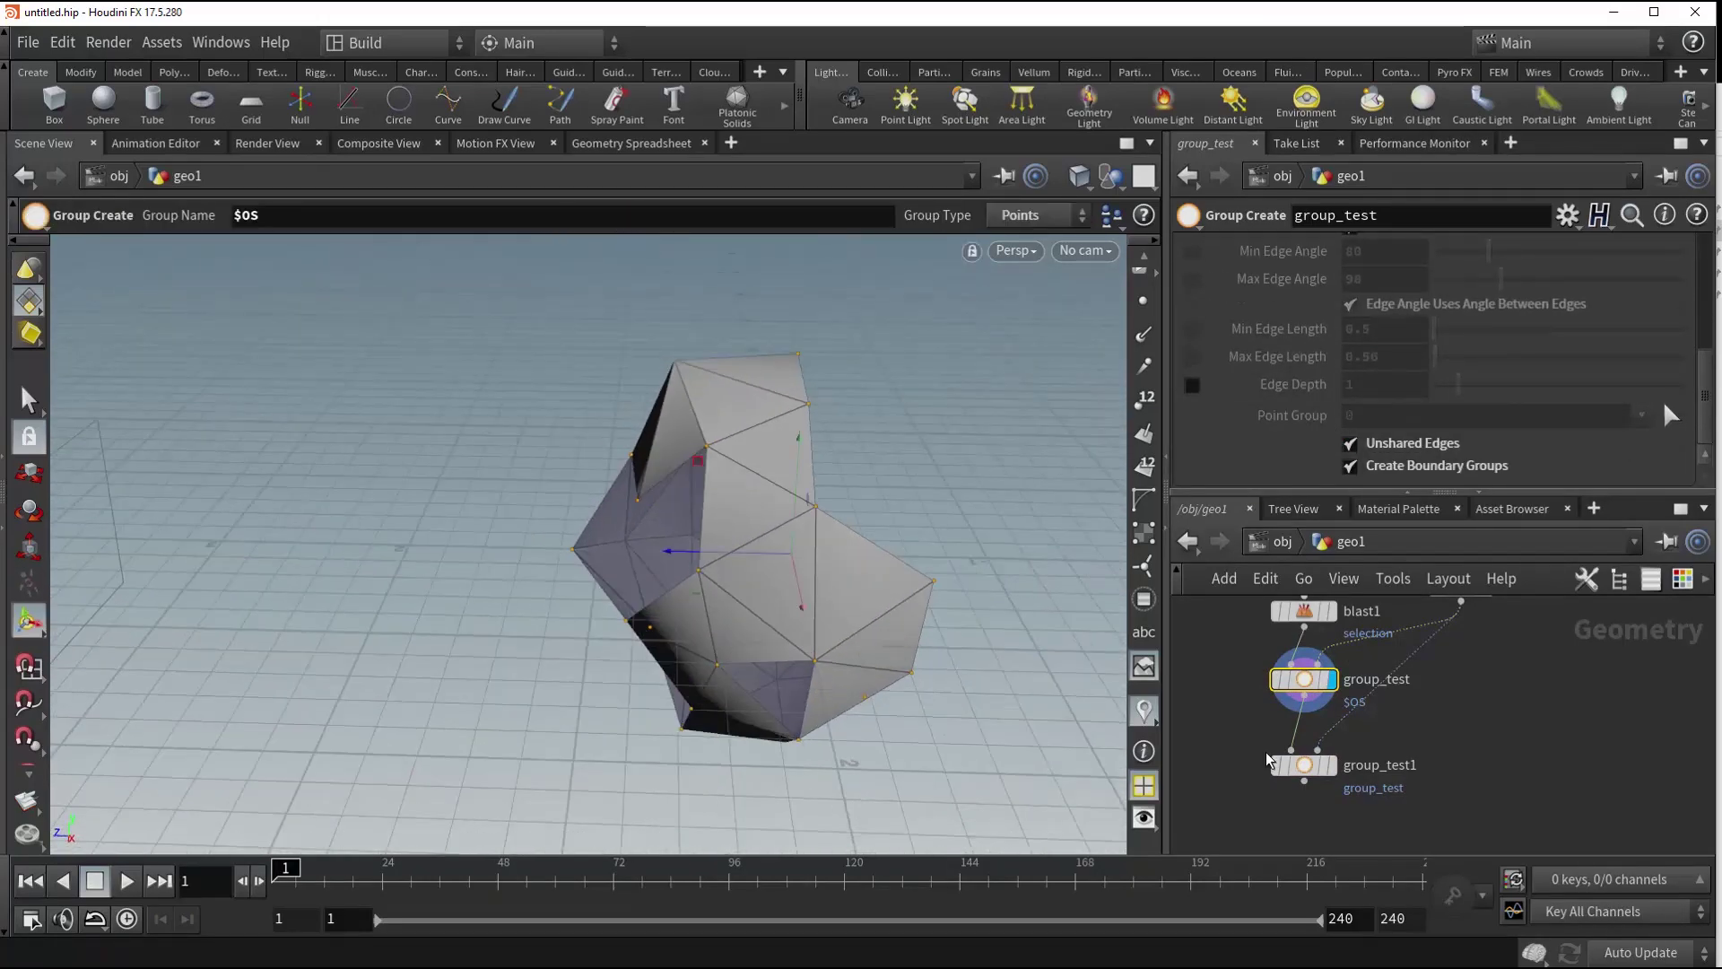
- Display and select the group_test1 node and examine the points it groups by normals
{"action": "left_click", "coordinate": [1318, 765]}
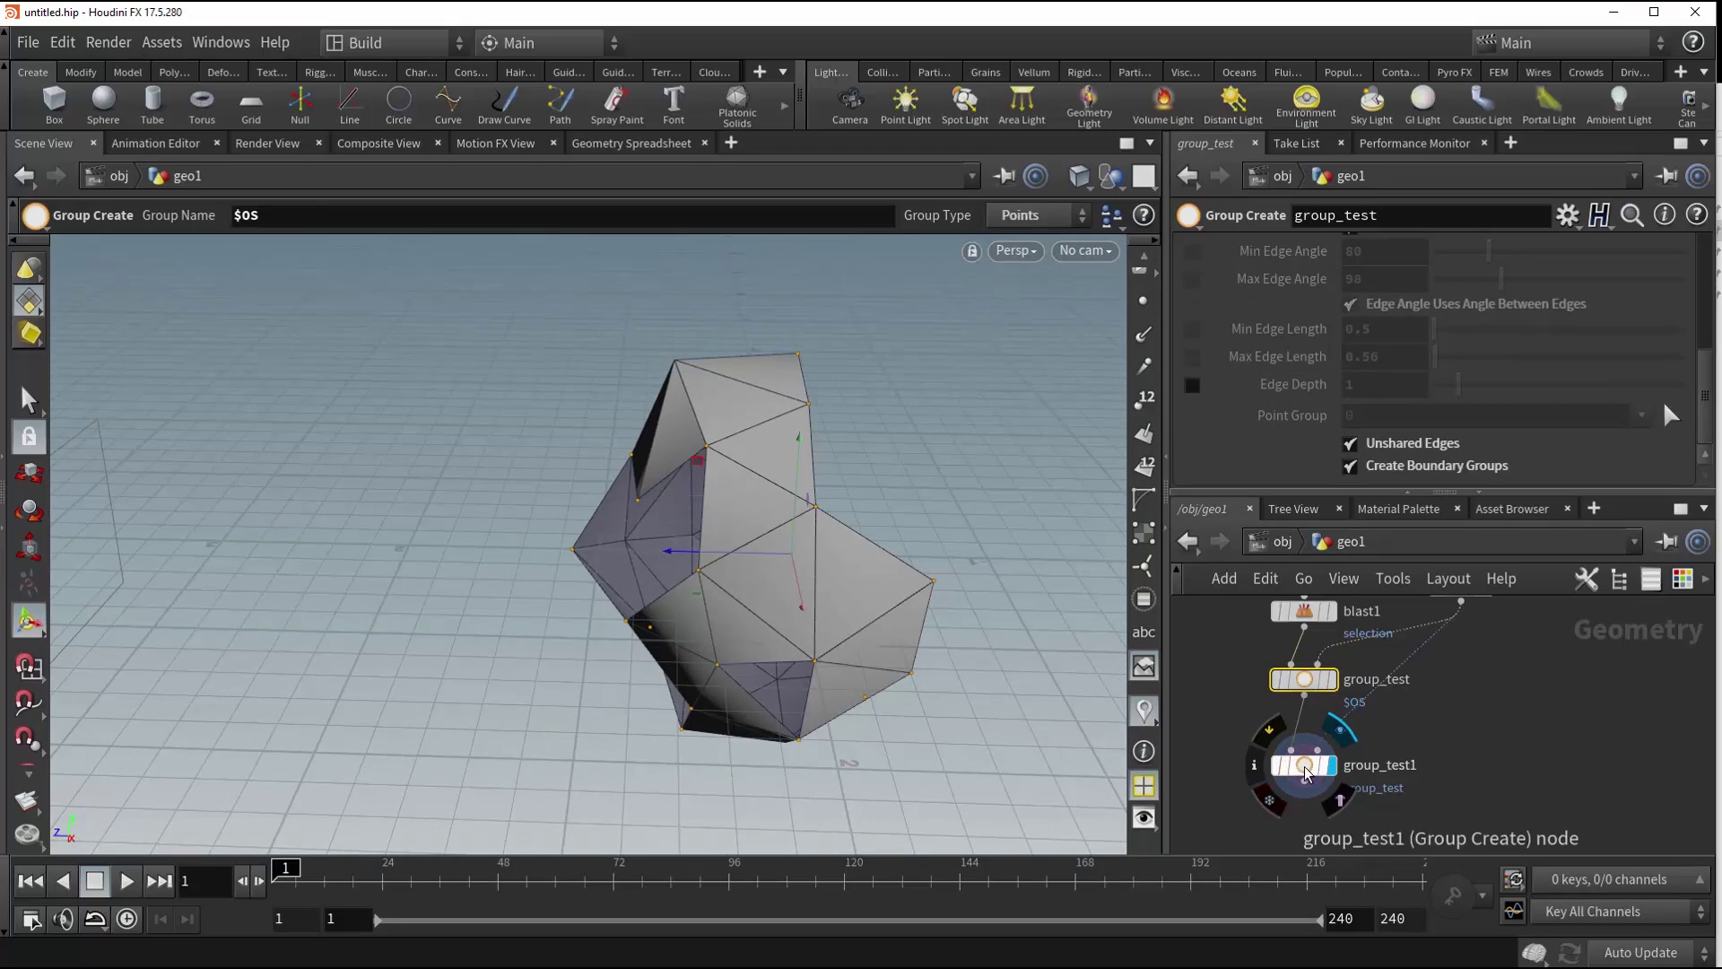
{"action": "key", "text": "space"}
{"action": "left_click_drag", "start_coordinate": [653, 469], "coordinate": [824, 523]}
{"action": "key", "text": "space"}
{"action": "key", "text": "space"}
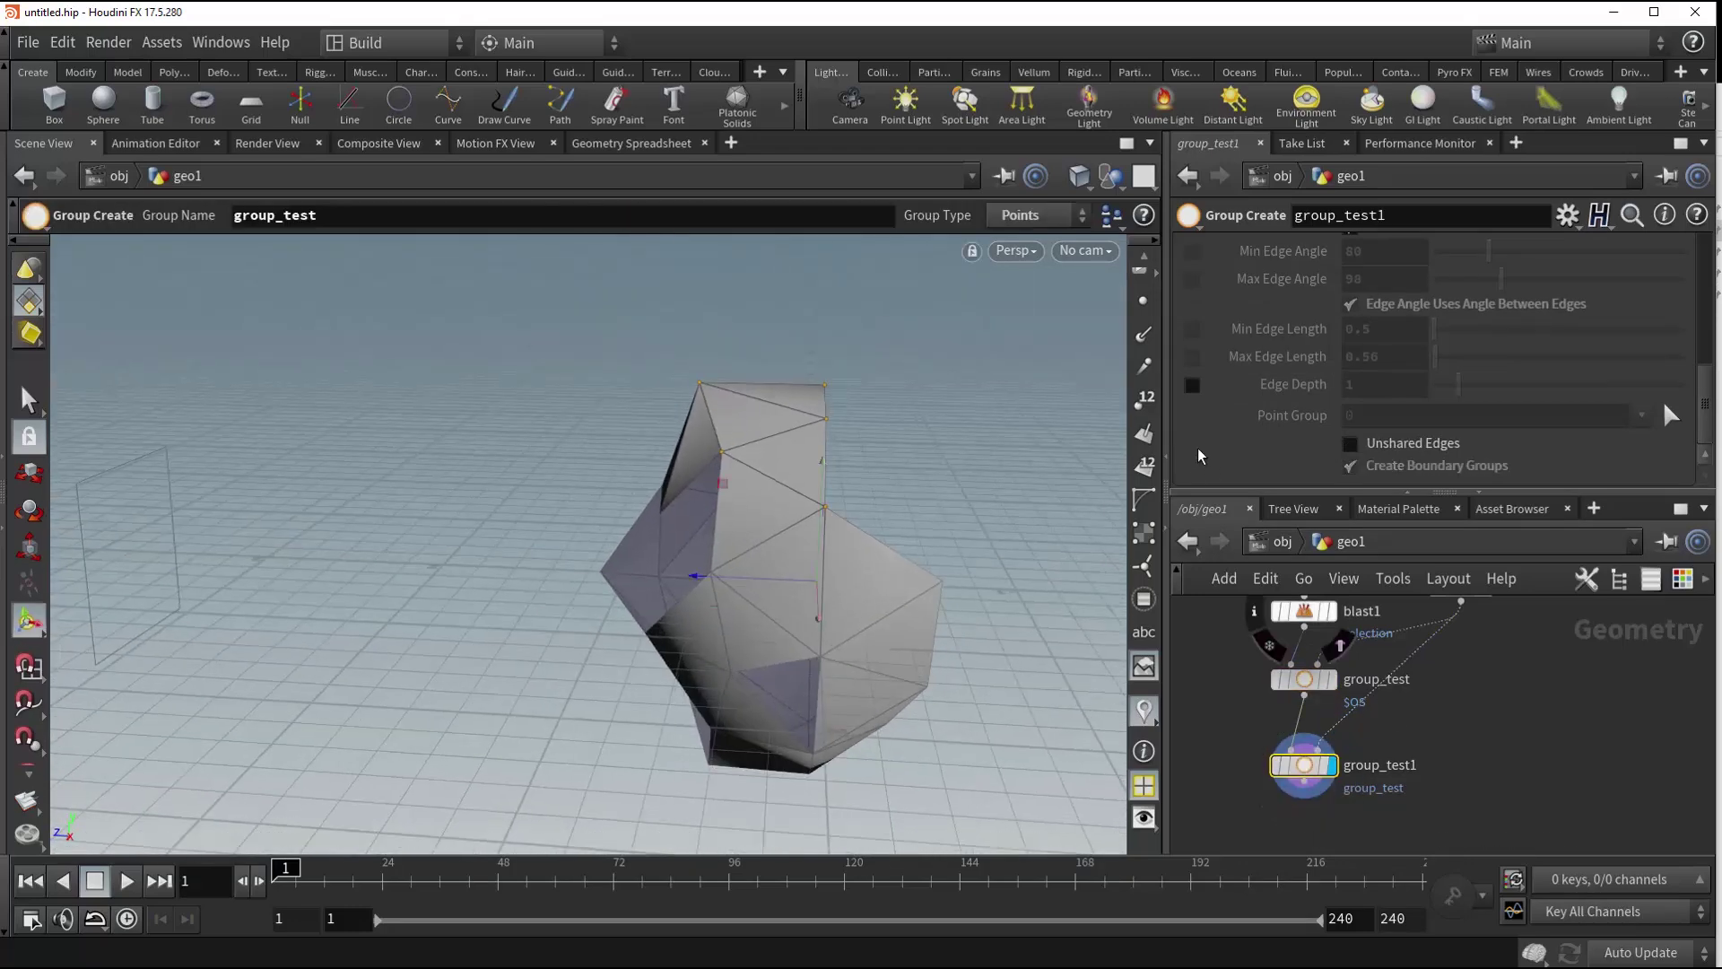
{"action": "scroll", "coordinate": [1237, 429], "scroll_direction": "up", "scroll_amount": 8}
{"action": "scroll", "coordinate": [1236, 423], "scroll_direction": "up", "scroll_amount": 1}
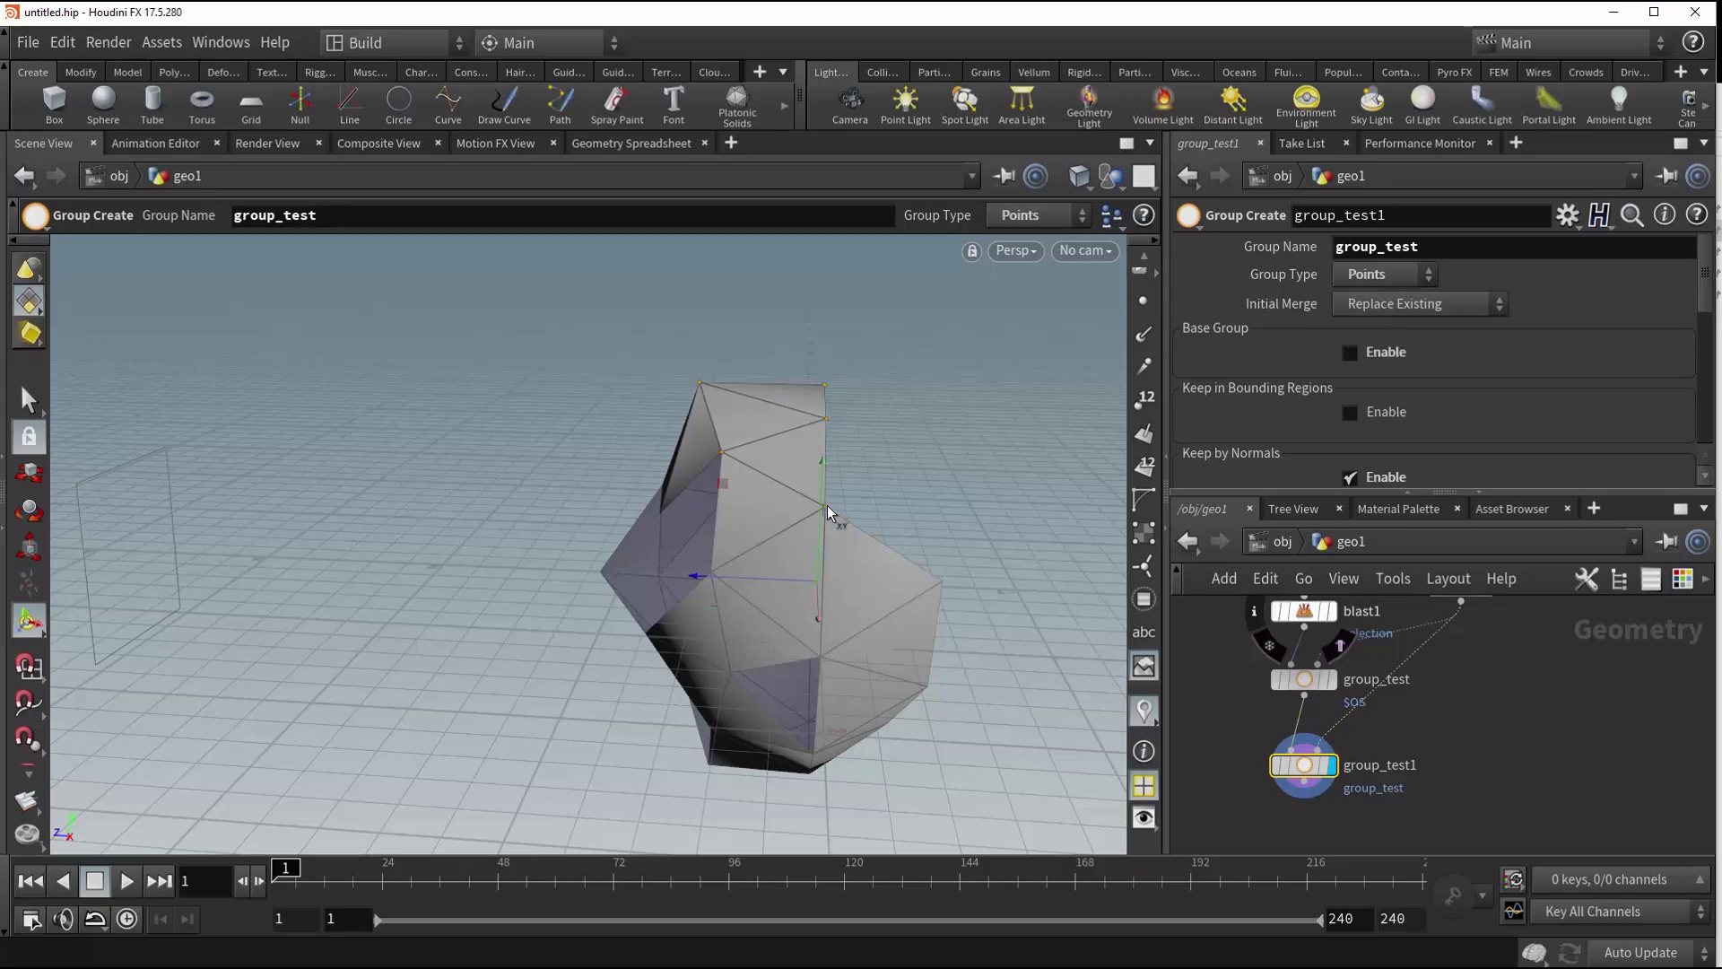
- Set the Initial Merge of group_test1 to Union with Existing
{"action": "key", "text": "space"}
{"action": "left_click_drag", "start_coordinate": [874, 556], "coordinate": [907, 499]}
{"action": "key", "text": "space"}
{"action": "left_click_drag", "start_coordinate": [1076, 479], "coordinate": [837, 592]}
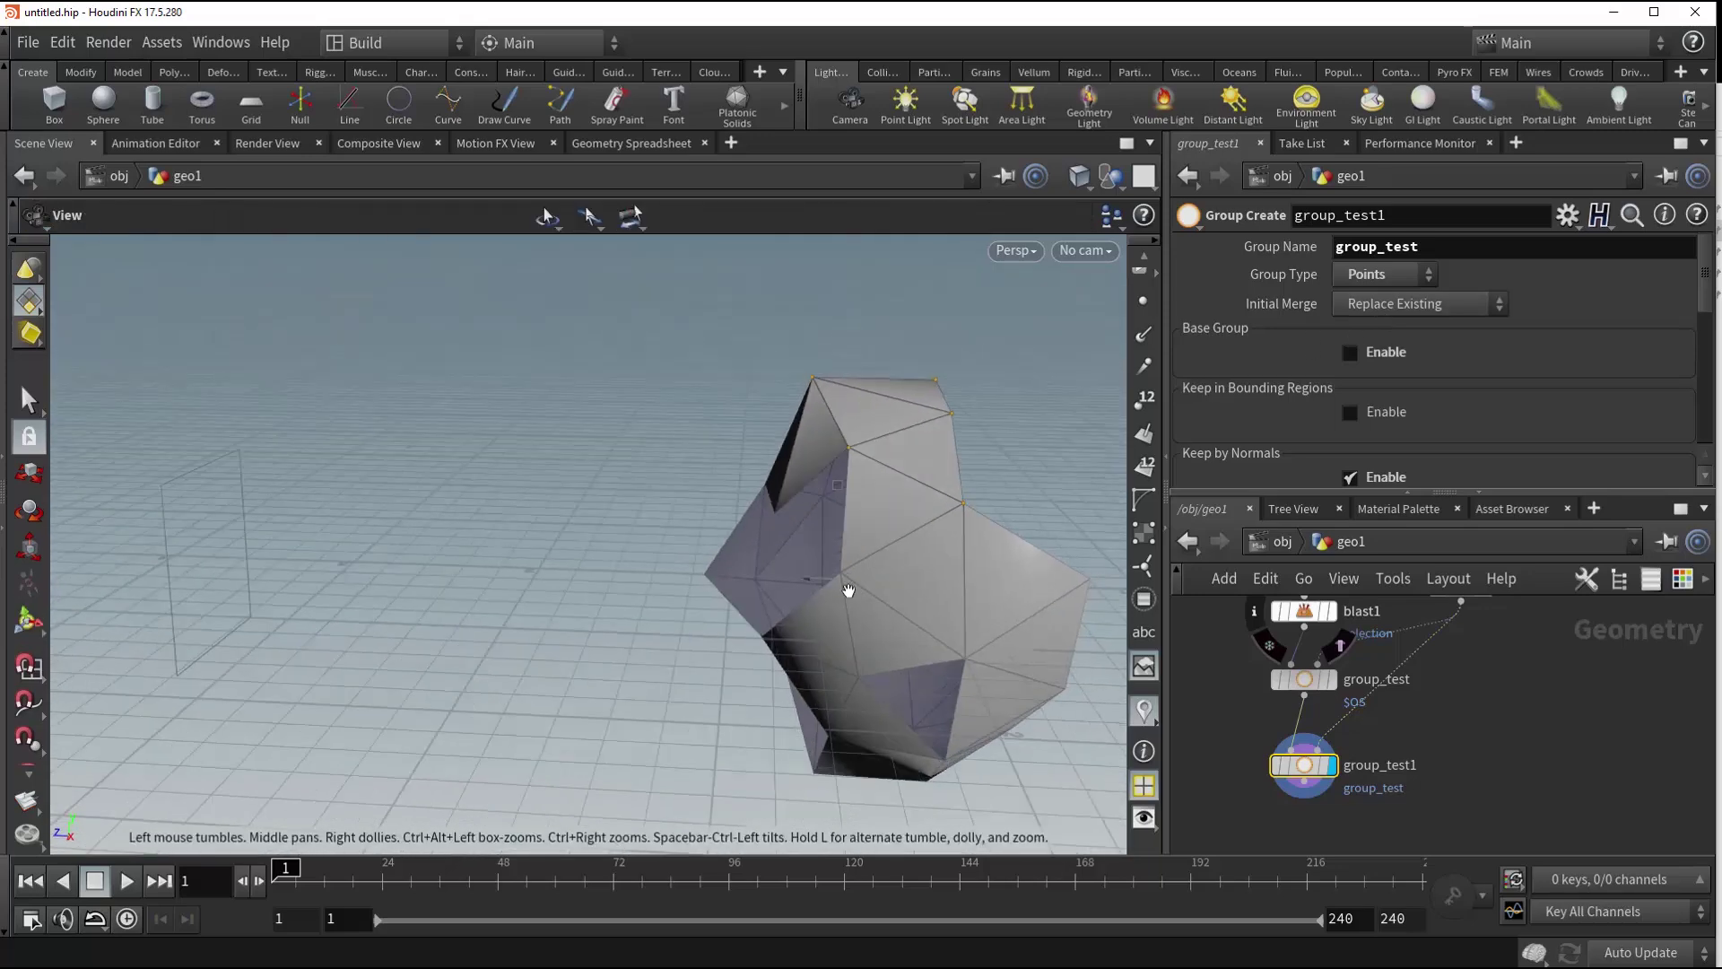
{"action": "middle_click_drag", "start_coordinate": [838, 592], "coordinate": [709, 606]}
{"action": "left_click", "coordinate": [1363, 305]}
{"action": "left_click", "coordinate": [1403, 351]}
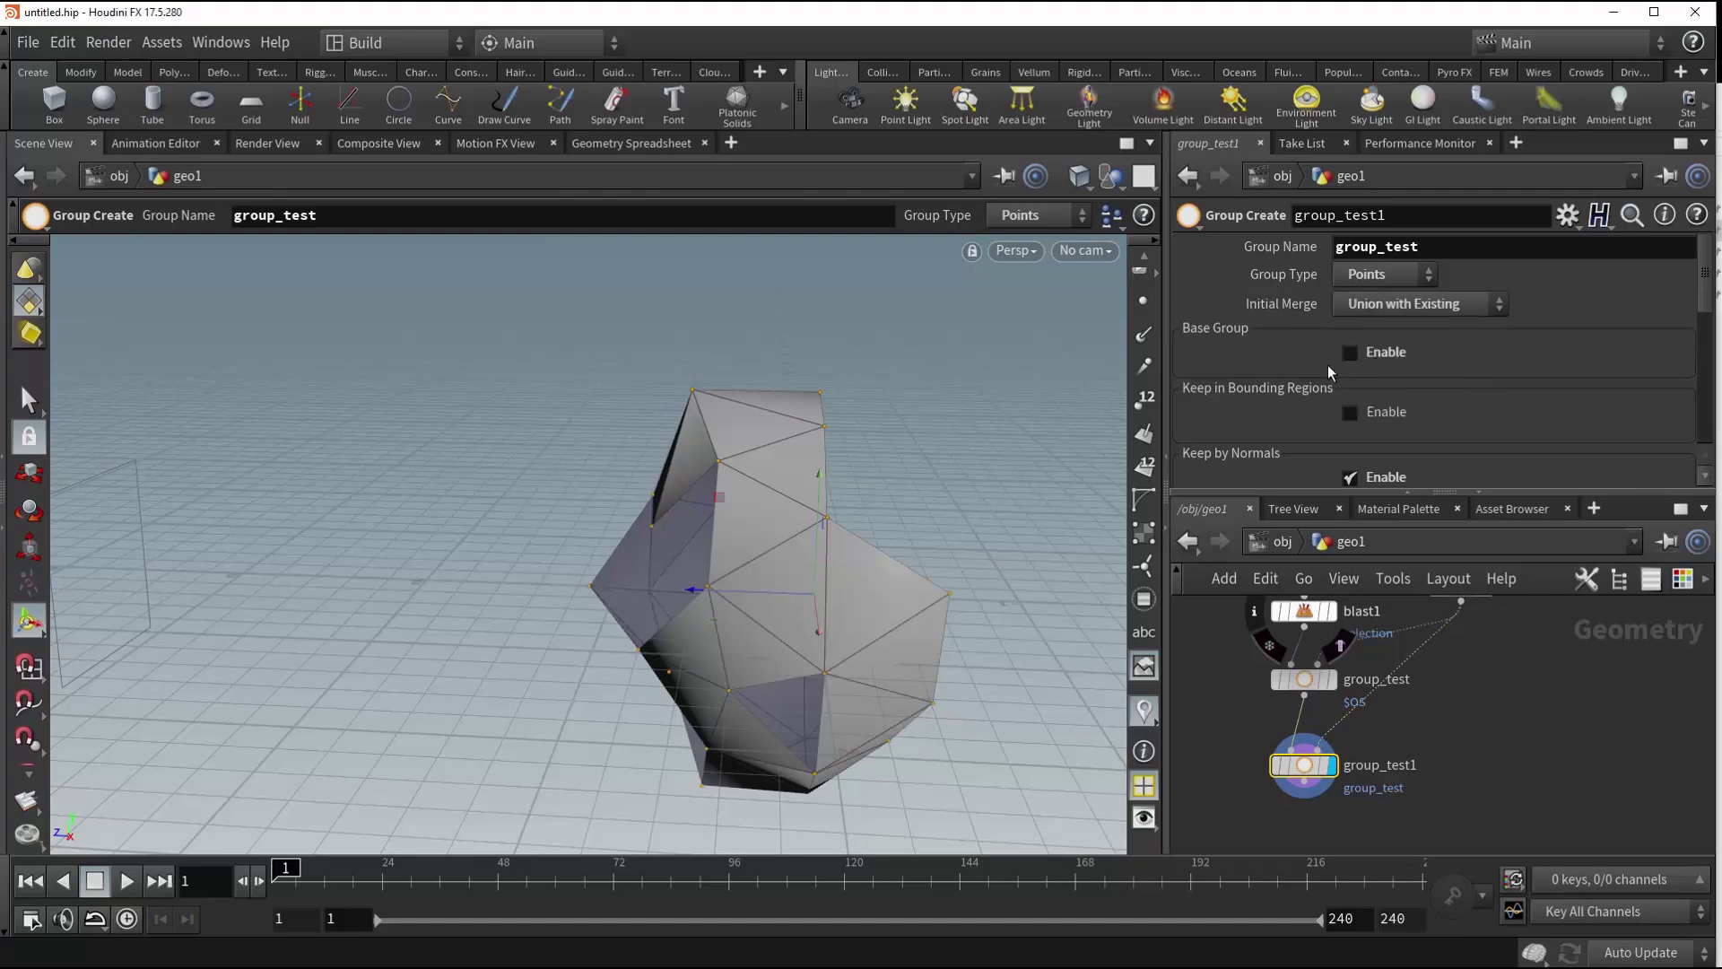
- Compare the merged points of group_test1 with those of group_test by switching the displayed node and viewing several sides
{"action": "key", "text": "space"}
{"action": "left_click_drag", "start_coordinate": [911, 596], "coordinate": [771, 520]}
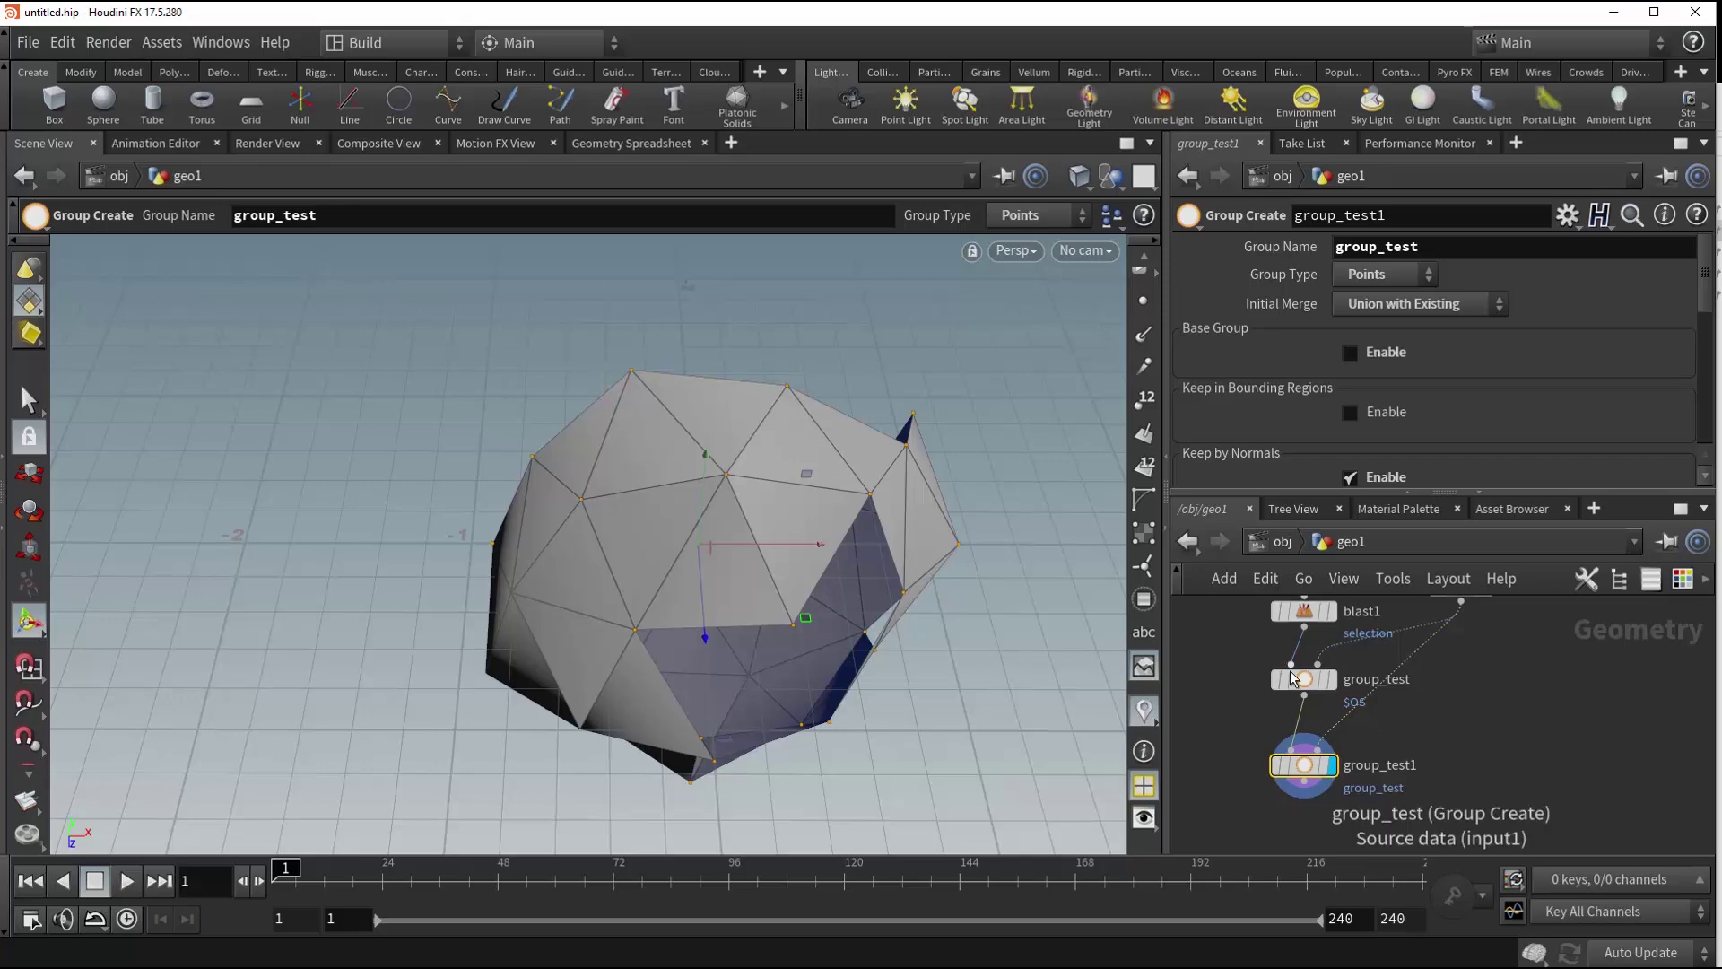
{"action": "left_click", "coordinate": [1302, 679]}
{"action": "key", "text": "space"}
{"action": "left_click_drag", "start_coordinate": [780, 574], "coordinate": [730, 481]}
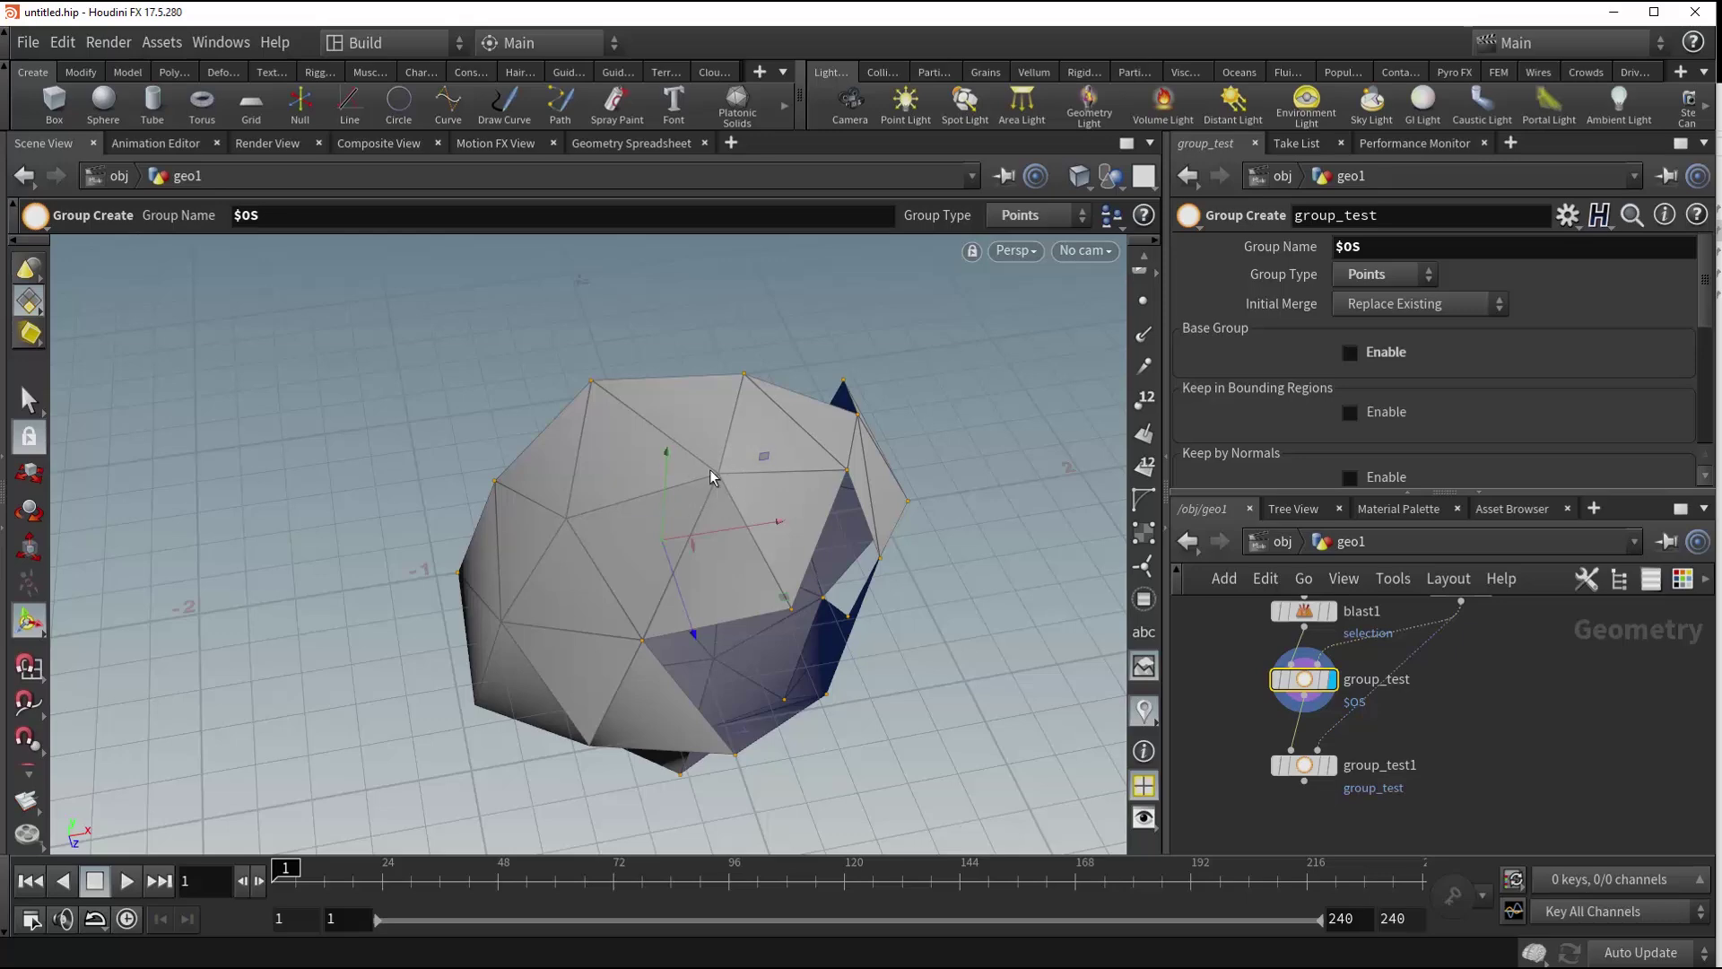
{"action": "left_click", "coordinate": [1317, 777]}
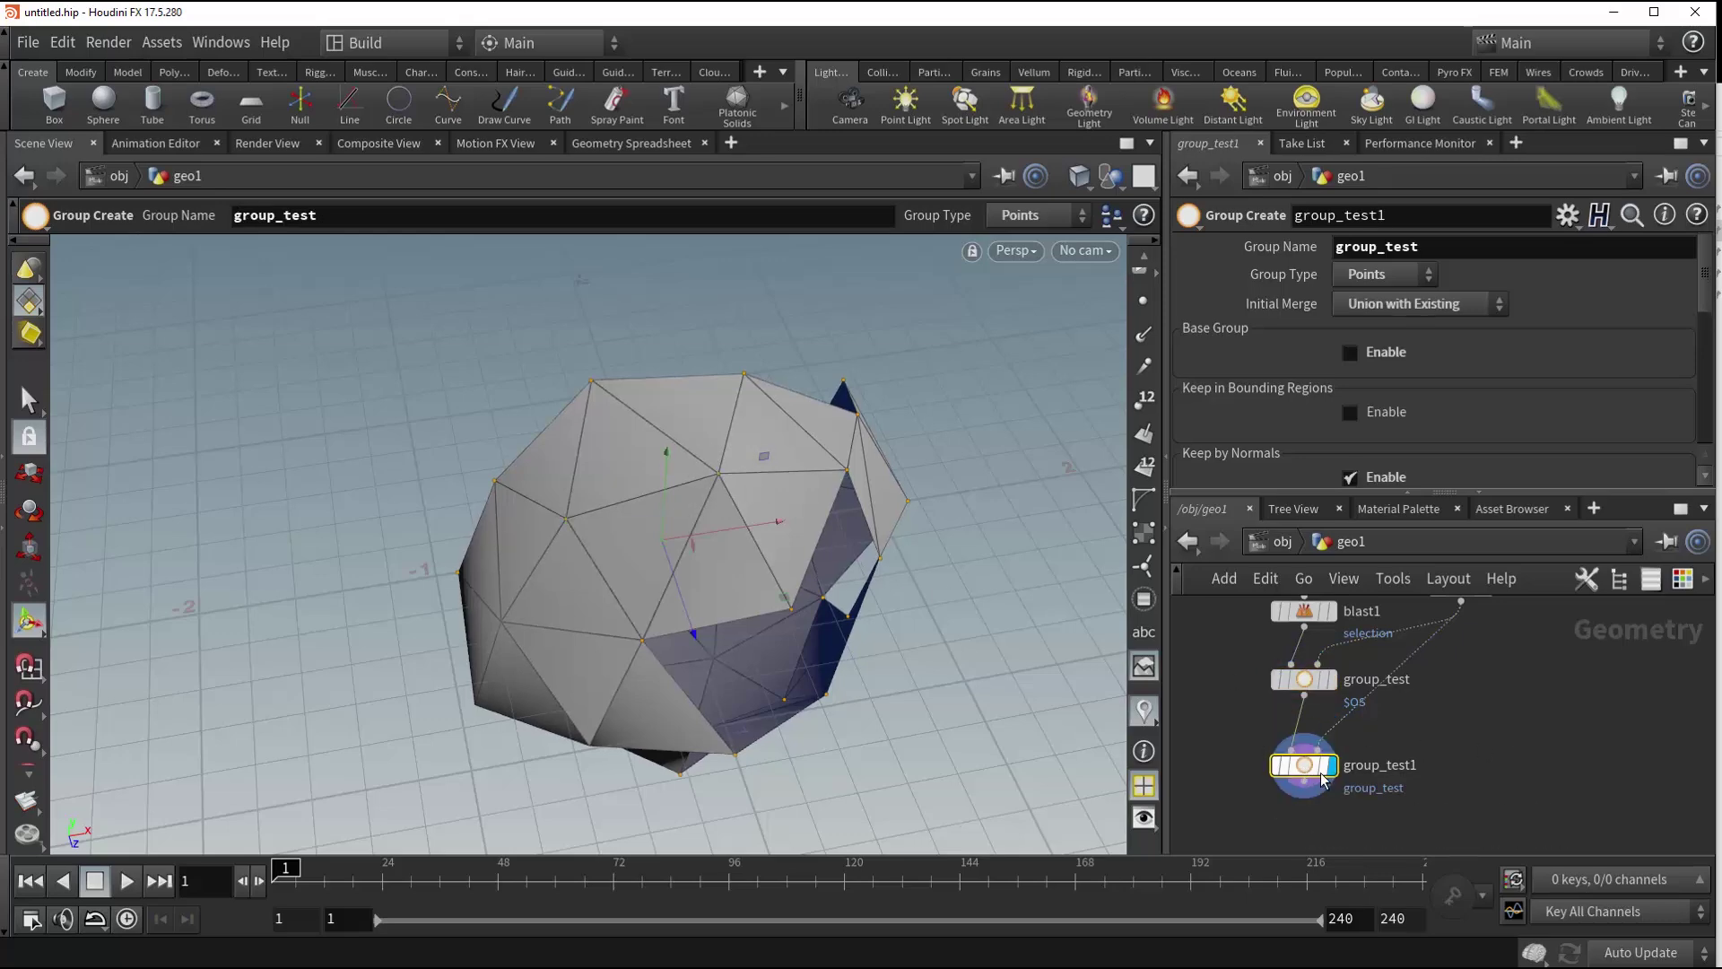
{"action": "key", "text": "space"}
{"action": "left_click_drag", "start_coordinate": [712, 499], "coordinate": [664, 549]}
{"action": "key", "text": "space"}
{"action": "mouse_move", "coordinate": [763, 508]}
{"action": "left_mouse_down"}
{"action": "mouse_move", "coordinate": [744, 539]}
{"action": "mouse_move", "coordinate": [768, 480]}
{"action": "left_mouse_up"}
{"action": "key", "text": "space"}
{"action": "left_click_drag", "start_coordinate": [724, 579], "coordinate": [753, 535]}
- Set the Initial Merge of group_test1 to Intersect with Existing and inspect the remaining points
{"action": "left_click", "coordinate": [1404, 304]}
{"action": "left_click", "coordinate": [1391, 381]}
{"action": "key", "text": "space"}
{"action": "key", "text": "space"}
{"action": "key", "text": "space"}
{"action": "left_click_drag", "start_coordinate": [834, 310], "coordinate": [859, 634]}
{"action": "key", "text": "space"}
{"action": "left_click_drag", "start_coordinate": [821, 479], "coordinate": [830, 287]}
- Set the Initial Merge of group_test1 to Subtract from Existing and inspect the grouped points around the surface
{"action": "left_click", "coordinate": [1372, 305]}
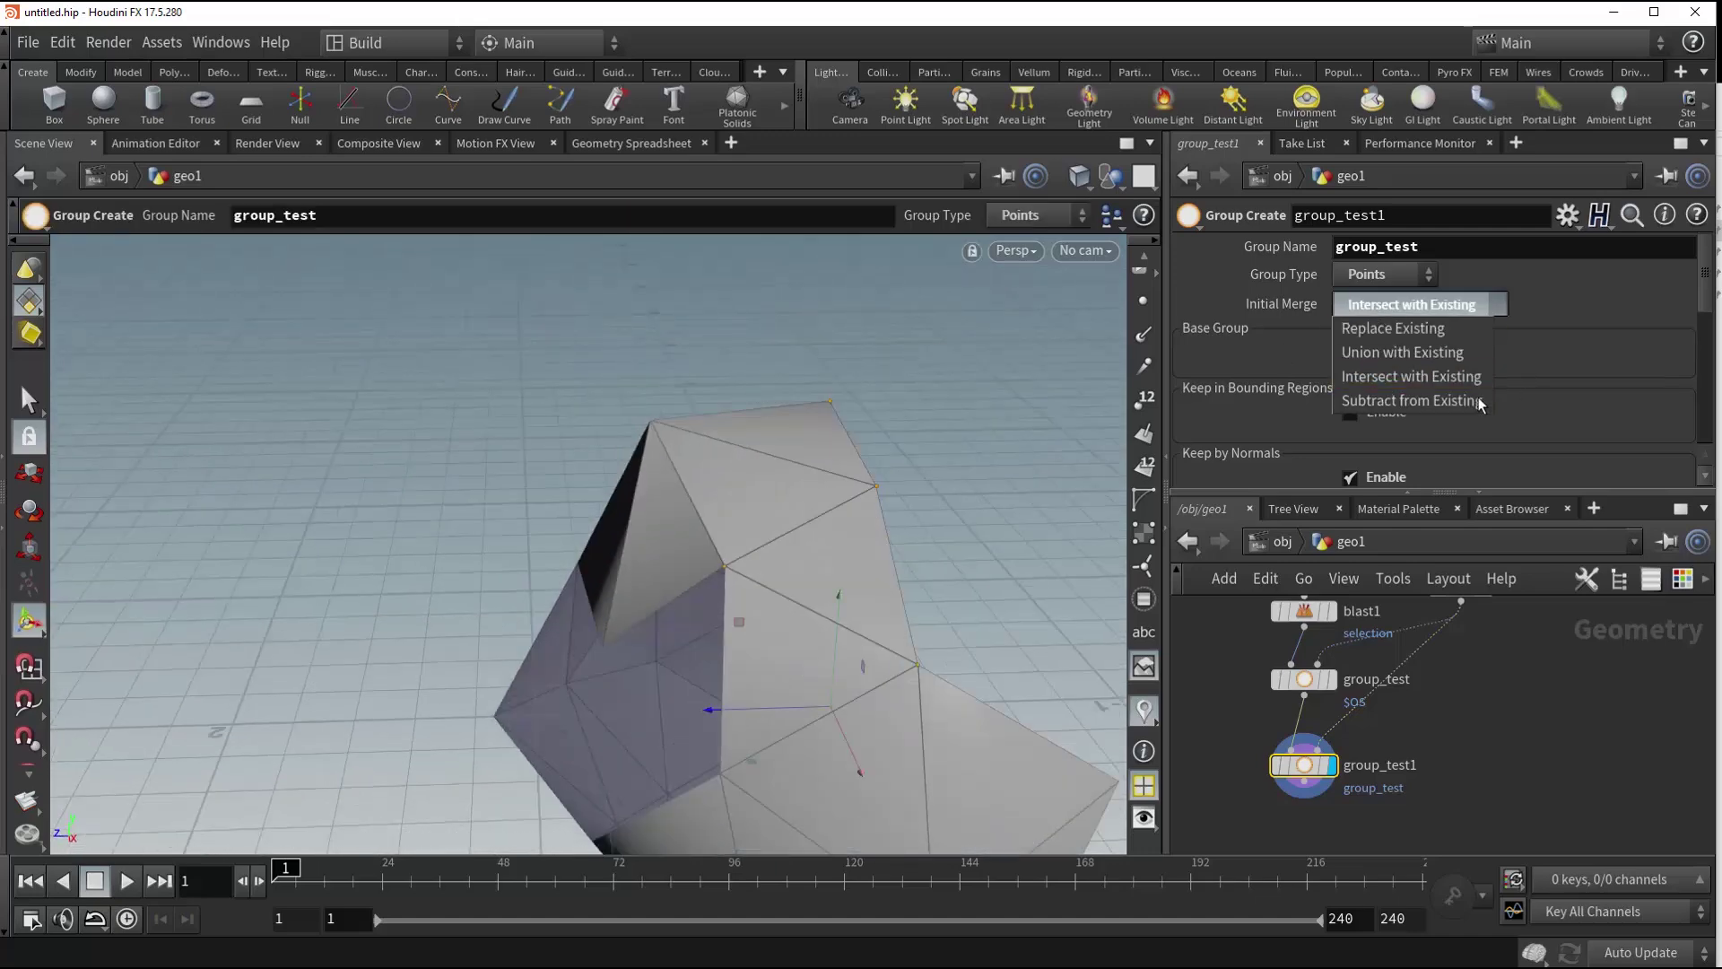
{"action": "left_click", "coordinate": [1417, 400]}
{"action": "key", "text": "space"}
{"action": "left_click_drag", "start_coordinate": [915, 511], "coordinate": [767, 438]}
{"action": "key", "text": "Return"}
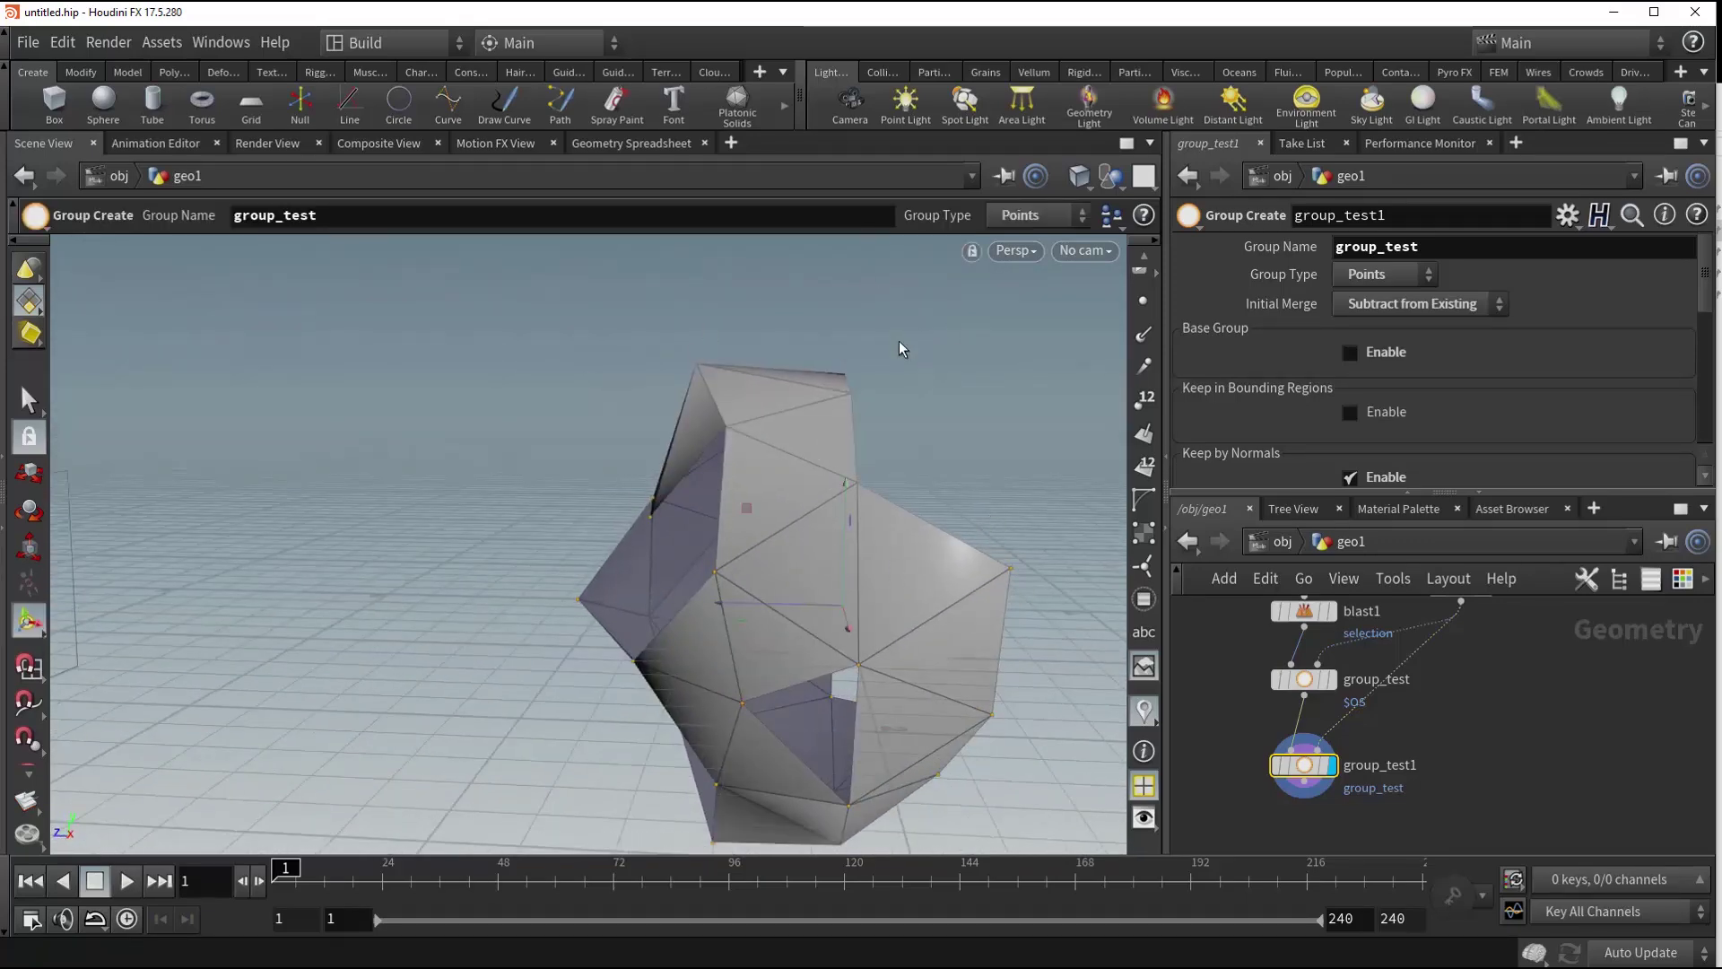
{"action": "left_click_drag", "start_coordinate": [901, 406], "coordinate": [904, 302], "text": "alt"}
{"action": "key", "text": "space"}
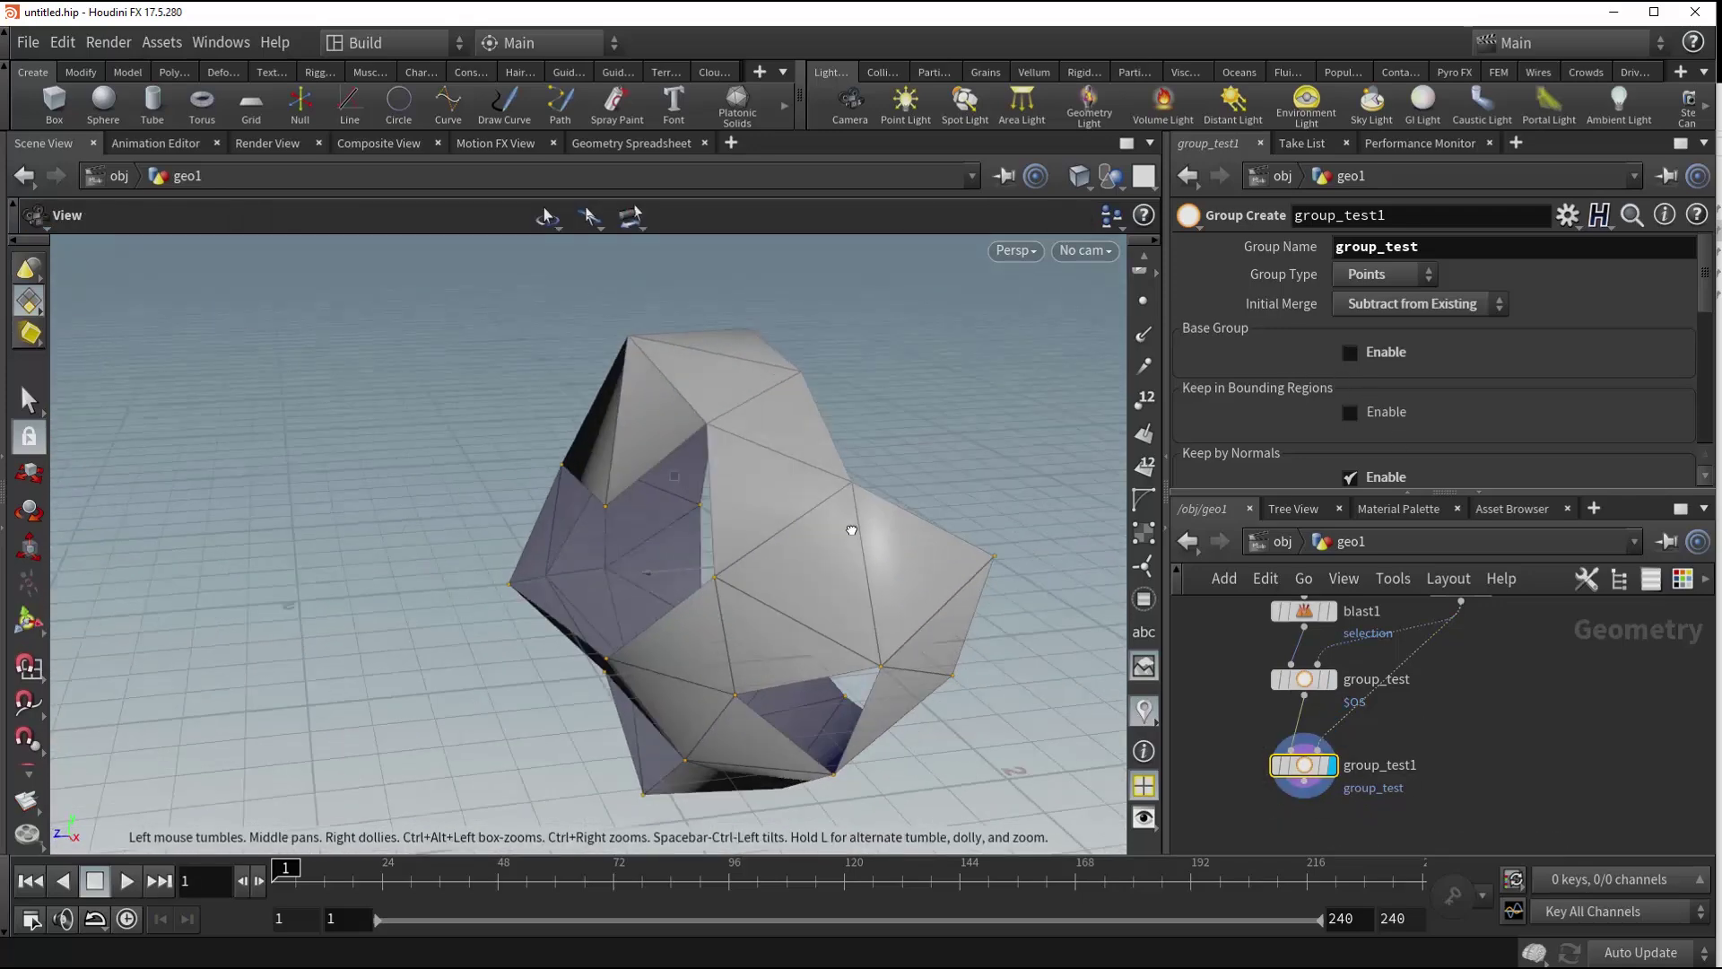